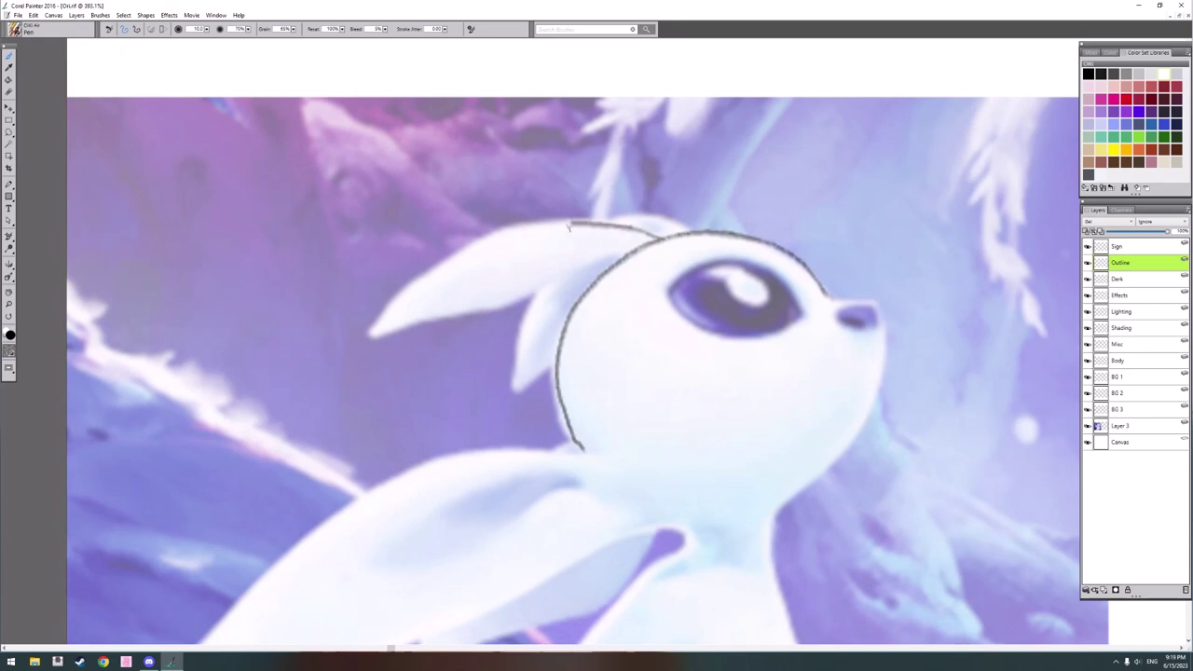
Step: Outline the swept-back upper ear and the smaller tufts behind the head with the Pen on the Outline layer
{"action": "mouse_move", "coordinate": [569, 226]}
{"action": "left_mouse_down"}
{"action": "mouse_move", "coordinate": [457, 256]}
{"action": "mouse_move", "coordinate": [371, 337]}
{"action": "left_mouse_up"}
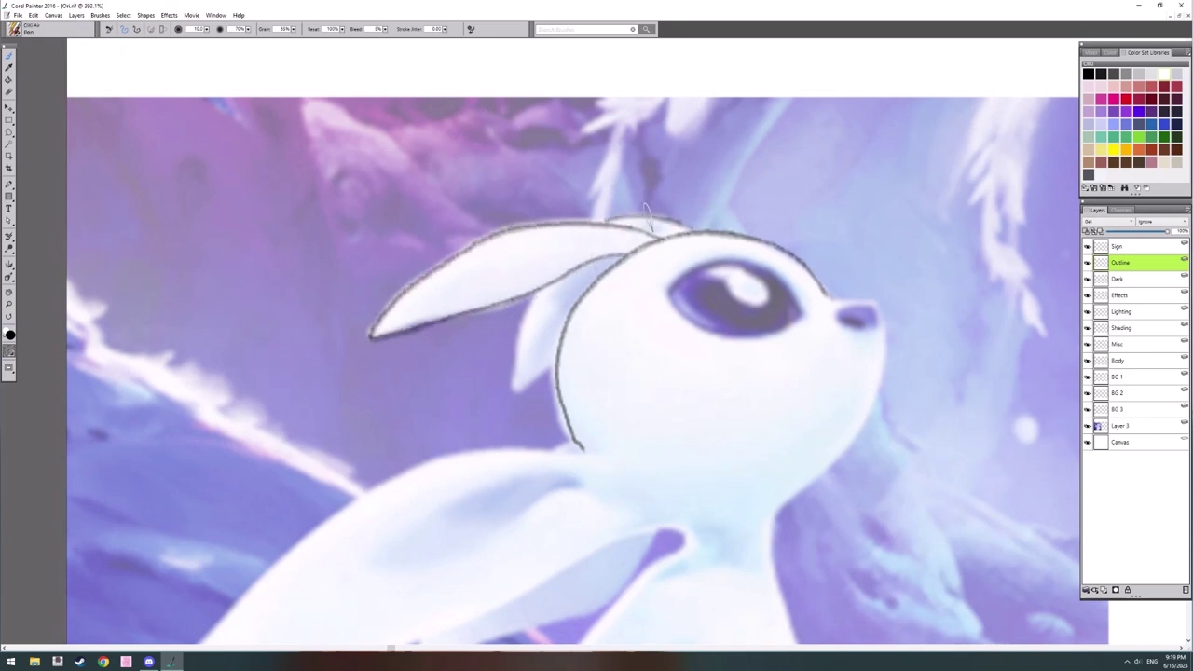
{"action": "left_click_drag", "start_coordinate": [516, 388], "coordinate": [556, 367]}
{"action": "left_click_drag", "start_coordinate": [647, 319], "coordinate": [647, 300]}
Step: Trace the large ear below the head, including its pointed tip and inner fold
{"action": "left_click_drag", "start_coordinate": [618, 350], "coordinate": [749, 149]}
{"action": "mouse_move", "coordinate": [744, 238]}
{"action": "left_mouse_down"}
{"action": "mouse_move", "coordinate": [598, 231]}
{"action": "mouse_move", "coordinate": [473, 302]}
{"action": "mouse_move", "coordinate": [686, 237]}
{"action": "mouse_move", "coordinate": [549, 244]}
{"action": "mouse_move", "coordinate": [404, 343]}
{"action": "mouse_move", "coordinate": [267, 479]}
{"action": "mouse_move", "coordinate": [396, 465]}
{"action": "mouse_move", "coordinate": [543, 424]}
{"action": "mouse_move", "coordinate": [815, 326]}
{"action": "left_mouse_up"}
{"action": "key", "text": "ctrl+z"}
{"action": "mouse_move", "coordinate": [761, 372]}
{"action": "left_mouse_down"}
{"action": "mouse_move", "coordinate": [759, 261]}
{"action": "mouse_move", "coordinate": [731, 359]}
{"action": "left_mouse_up"}
{"action": "mouse_move", "coordinate": [677, 251]}
{"action": "left_mouse_down"}
{"action": "mouse_move", "coordinate": [555, 326]}
{"action": "mouse_move", "coordinate": [483, 320]}
{"action": "left_mouse_up"}
{"action": "left_click_drag", "start_coordinate": [648, 318], "coordinate": [592, 431]}
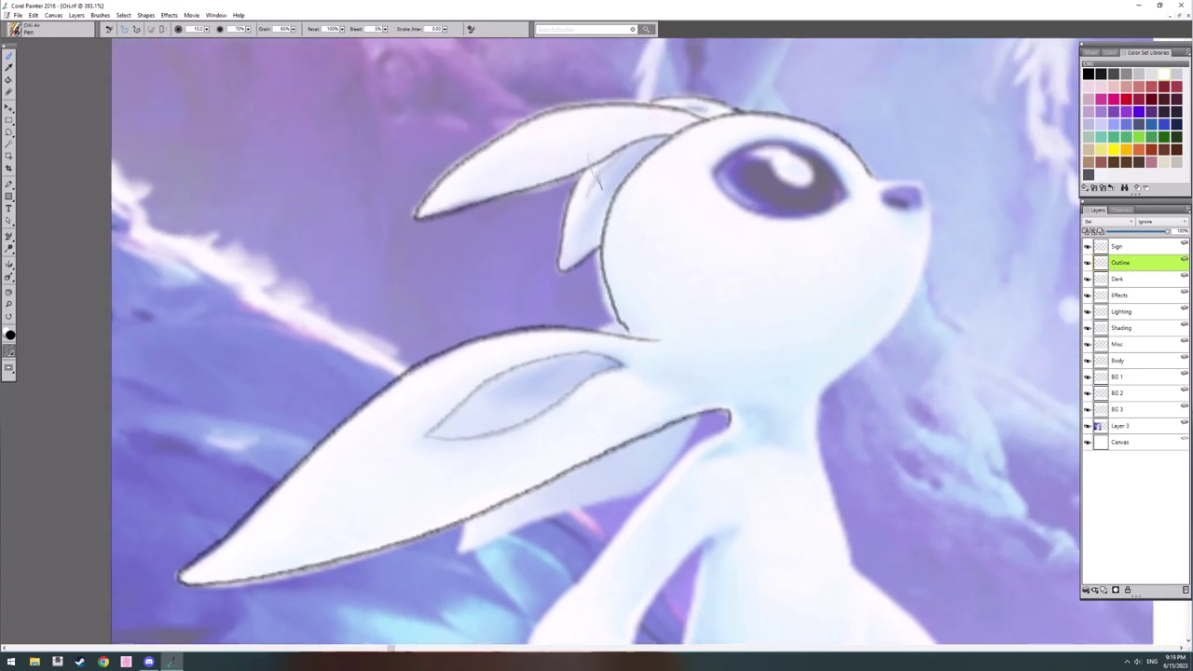
Step: Outline the far ear showing beneath the large ear and the outer edge of the near arm down to the hand
{"action": "mouse_move", "coordinate": [666, 388]}
{"action": "left_mouse_down"}
{"action": "mouse_move", "coordinate": [701, 173]}
{"action": "mouse_move", "coordinate": [559, 268]}
{"action": "mouse_move", "coordinate": [457, 313]}
{"action": "mouse_move", "coordinate": [455, 215]}
{"action": "left_mouse_up"}
{"action": "mouse_move", "coordinate": [709, 83]}
{"action": "left_mouse_down"}
{"action": "mouse_move", "coordinate": [529, 275]}
{"action": "mouse_move", "coordinate": [509, 410]}
{"action": "left_mouse_up"}
{"action": "mouse_move", "coordinate": [628, 319]}
{"action": "left_mouse_down"}
{"action": "mouse_move", "coordinate": [538, 274]}
{"action": "mouse_move", "coordinate": [505, 291]}
{"action": "left_mouse_up"}
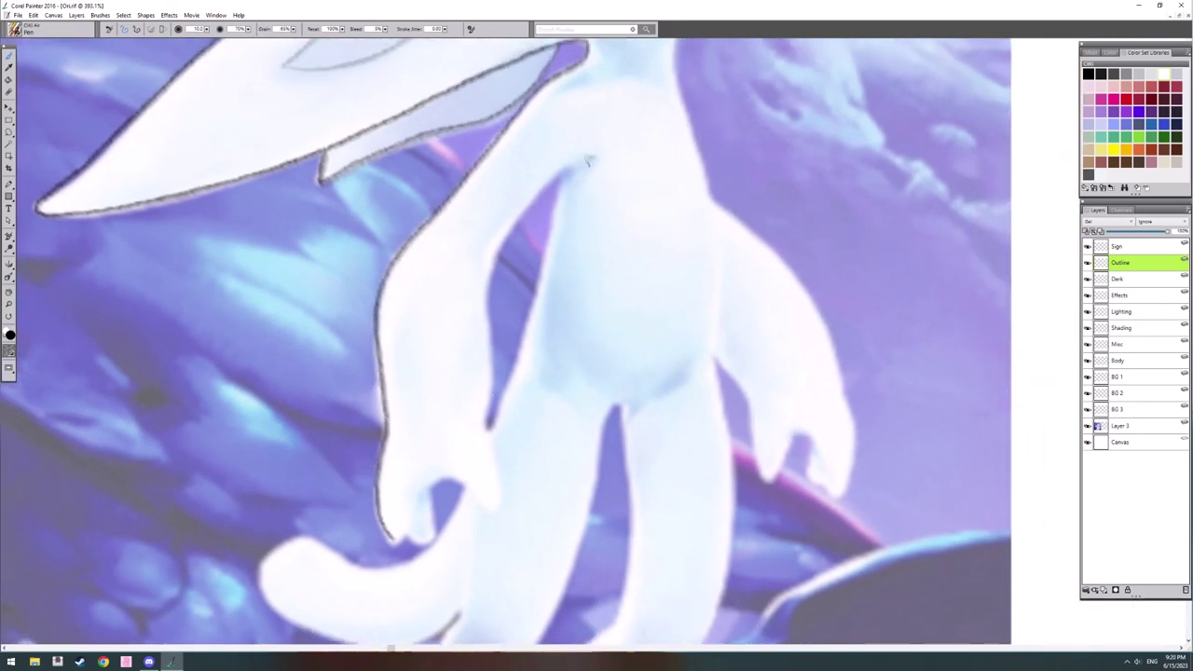
Step: Trace the inner edge of the near arm from the armpit down to the fingertip, undoing a faulty stroke
{"action": "mouse_move", "coordinate": [589, 158]}
{"action": "left_mouse_down"}
{"action": "mouse_move", "coordinate": [508, 222]}
{"action": "mouse_move", "coordinate": [487, 314]}
{"action": "mouse_move", "coordinate": [486, 421]}
{"action": "left_mouse_up"}
{"action": "key", "text": "ctrl+z"}
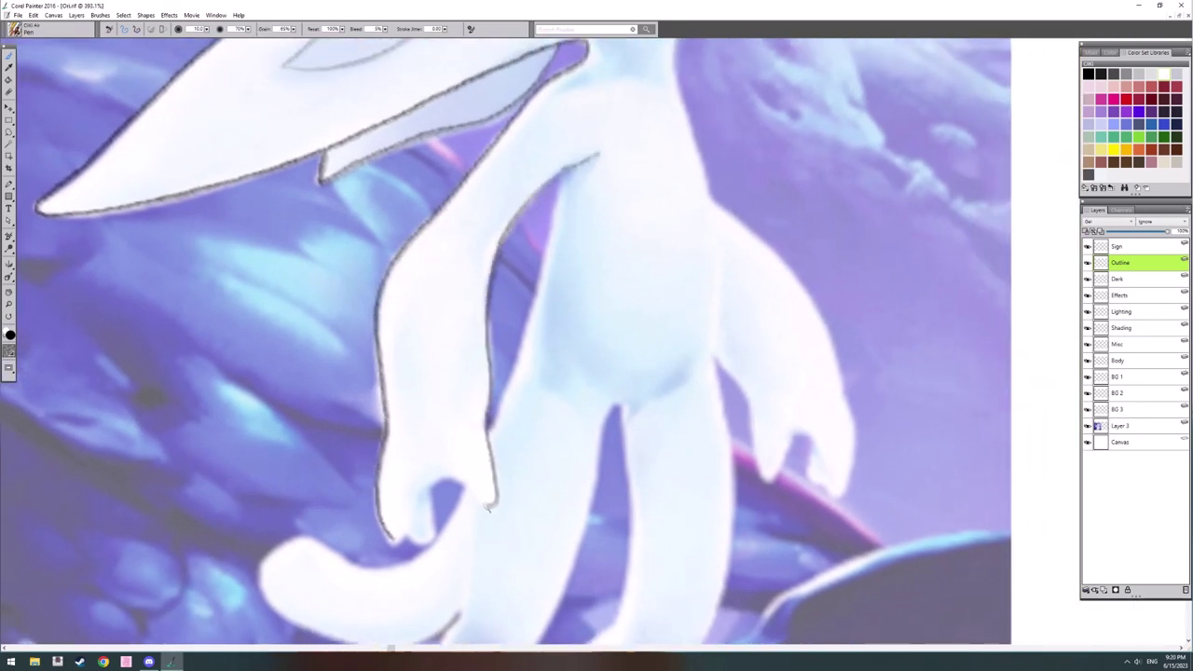
{"action": "left_click_drag", "start_coordinate": [434, 520], "coordinate": [408, 534]}
Step: Finish the near hand's fingers and outline the adjacent side of the torso and outer edge of the near leg
{"action": "mouse_move", "coordinate": [598, 425]}
{"action": "left_mouse_down"}
{"action": "mouse_move", "coordinate": [599, 302]}
{"action": "mouse_move", "coordinate": [664, 318]}
{"action": "left_mouse_up"}
{"action": "left_click_drag", "start_coordinate": [617, 68], "coordinate": [538, 342]}
{"action": "left_click_drag", "start_coordinate": [558, 344], "coordinate": [573, 240]}
{"action": "left_click_drag", "start_coordinate": [541, 294], "coordinate": [524, 414]}
{"action": "left_click_drag", "start_coordinate": [556, 362], "coordinate": [567, 257]}
{"action": "left_click_drag", "start_coordinate": [504, 400], "coordinate": [503, 416]}
{"action": "left_click_drag", "start_coordinate": [700, 252], "coordinate": [593, 359]}
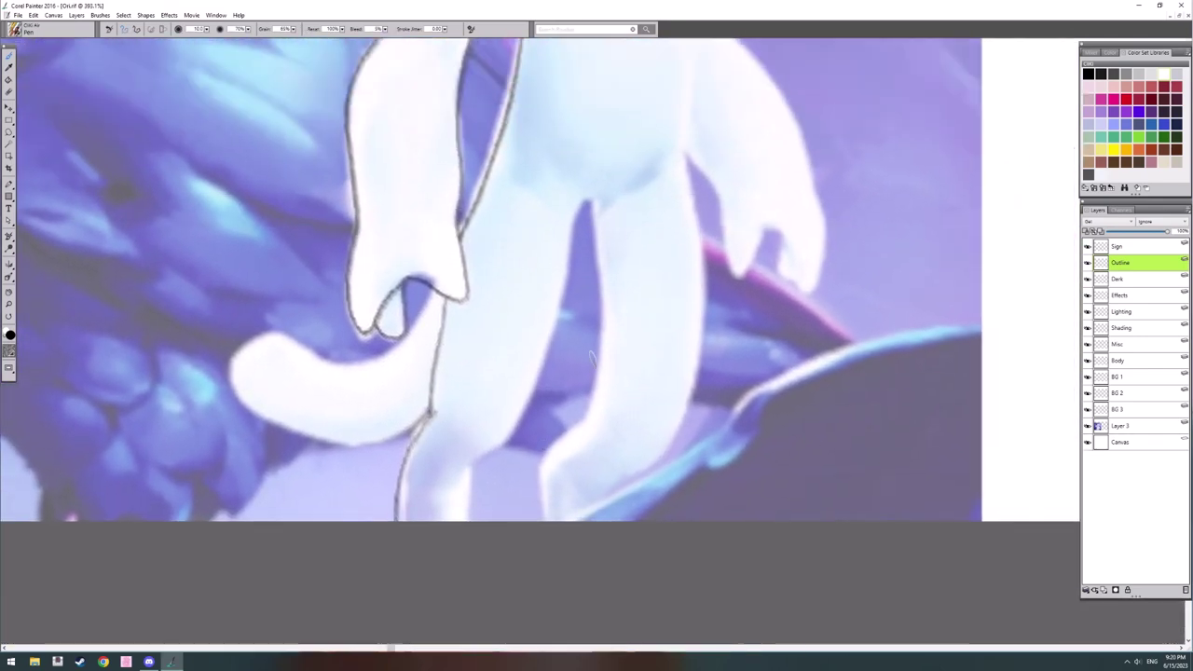
Step: Trace the inner edge of the near leg and the full curve of the tail
{"action": "scroll", "coordinate": [497, 438], "scroll_direction": "down", "scroll_amount": 3}
{"action": "scroll", "coordinate": [498, 438], "scroll_direction": "left", "scroll_amount": 1}
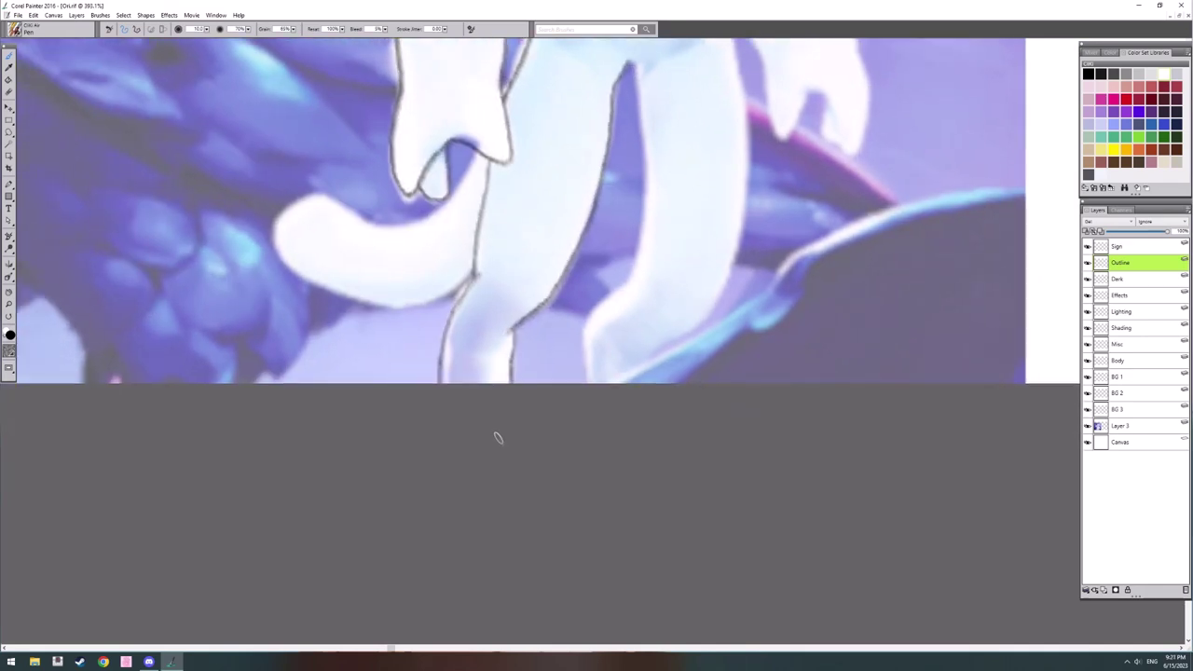
{"action": "scroll", "coordinate": [511, 357], "scroll_direction": "up", "scroll_amount": 2}
{"action": "scroll", "coordinate": [512, 357], "scroll_direction": "left", "scroll_amount": 1}
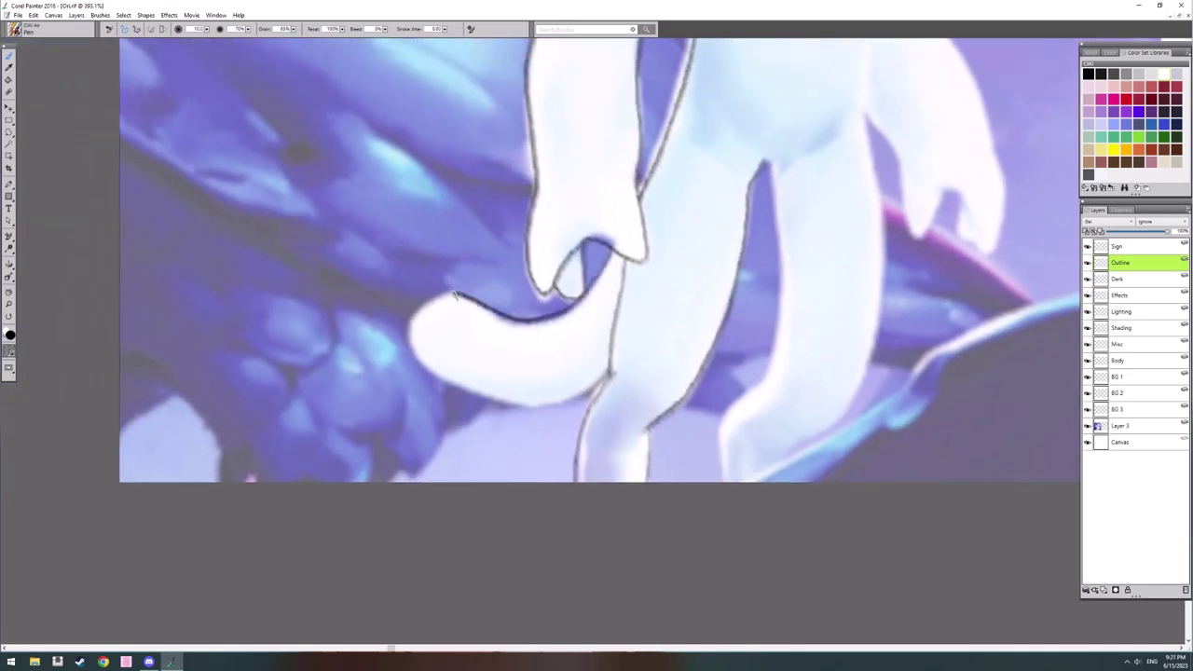
{"action": "scroll", "coordinate": [641, 371], "scroll_direction": "right", "scroll_amount": 2}
{"action": "scroll", "coordinate": [641, 370], "scroll_direction": "up", "scroll_amount": 1}
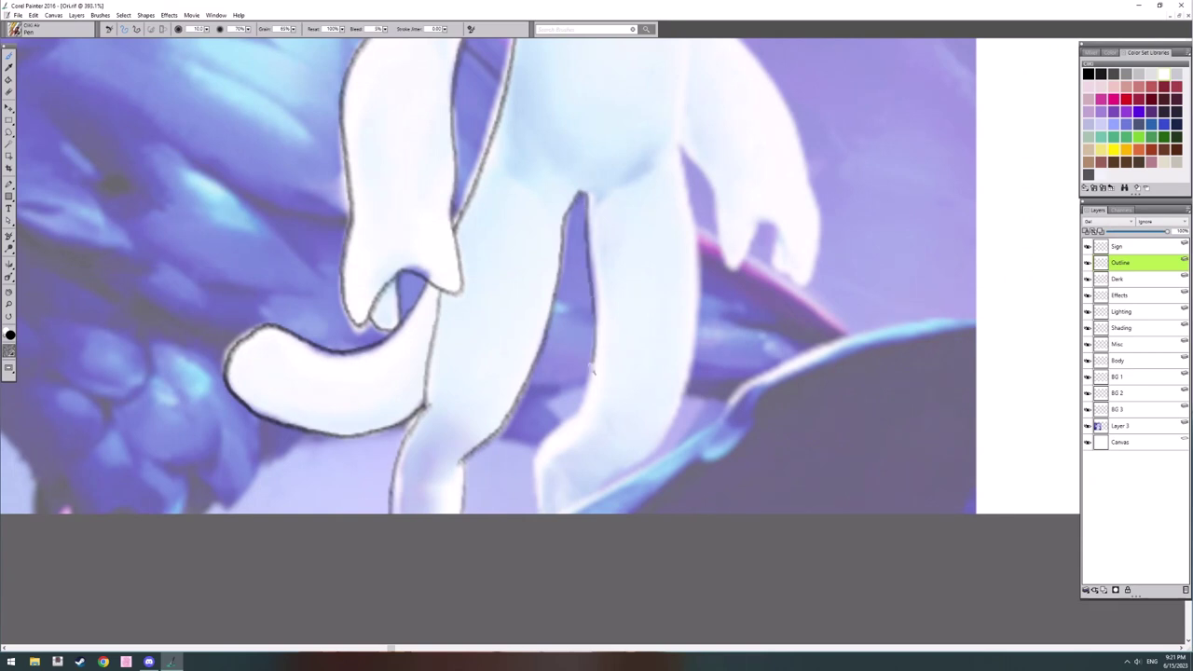
Step: Outline the inner edge of the far leg down to its foot
{"action": "scroll", "coordinate": [591, 369], "scroll_direction": "down", "scroll_amount": 3}
{"action": "scroll", "coordinate": [591, 370], "scroll_direction": "left", "scroll_amount": 1}
{"action": "scroll", "coordinate": [558, 336], "scroll_direction": "up", "scroll_amount": 2}
{"action": "scroll", "coordinate": [558, 335], "scroll_direction": "right", "scroll_amount": 1}
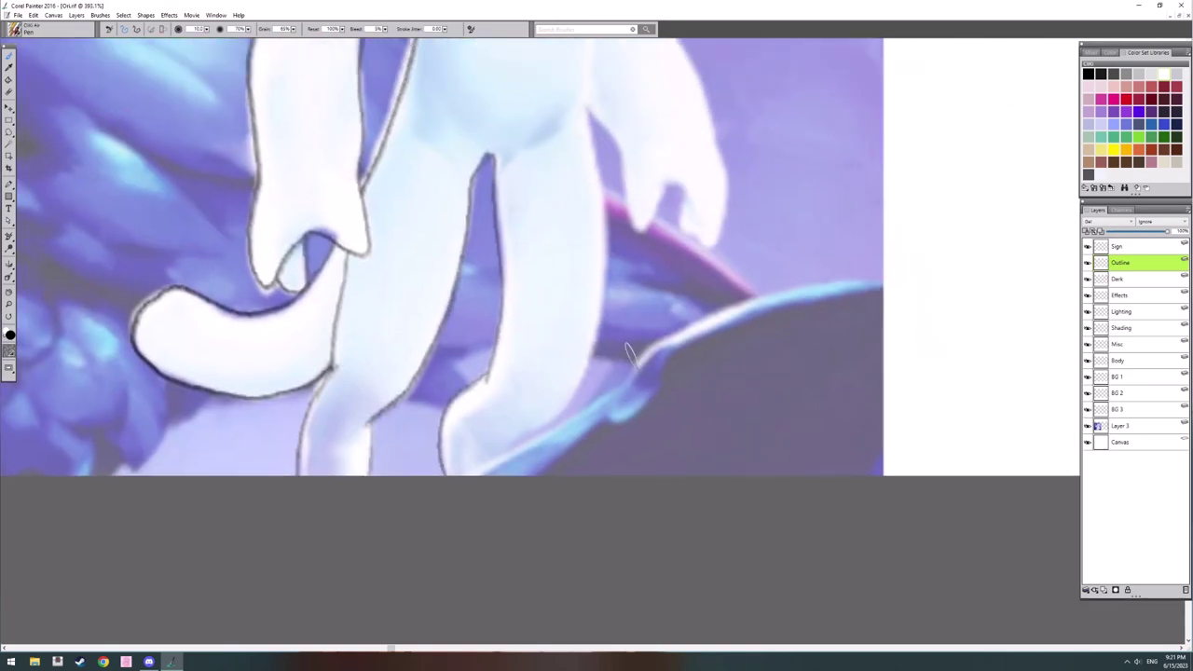
Step: Add the neck creases and outline the muzzle, chin and eye on the face
{"action": "scroll", "coordinate": [627, 352], "scroll_direction": "up", "scroll_amount": 6}
{"action": "scroll", "coordinate": [628, 352], "scroll_direction": "right", "scroll_amount": 1}
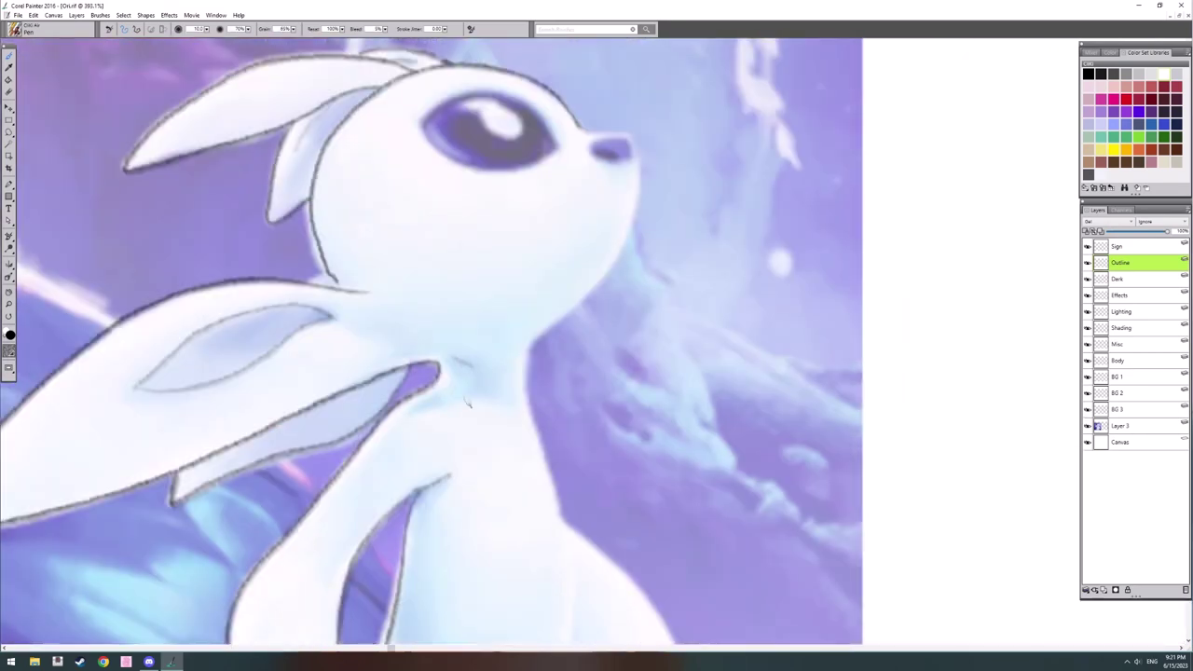
{"action": "scroll", "coordinate": [469, 402], "scroll_direction": "up", "scroll_amount": 2}
{"action": "scroll", "coordinate": [468, 402], "scroll_direction": "right", "scroll_amount": 1}
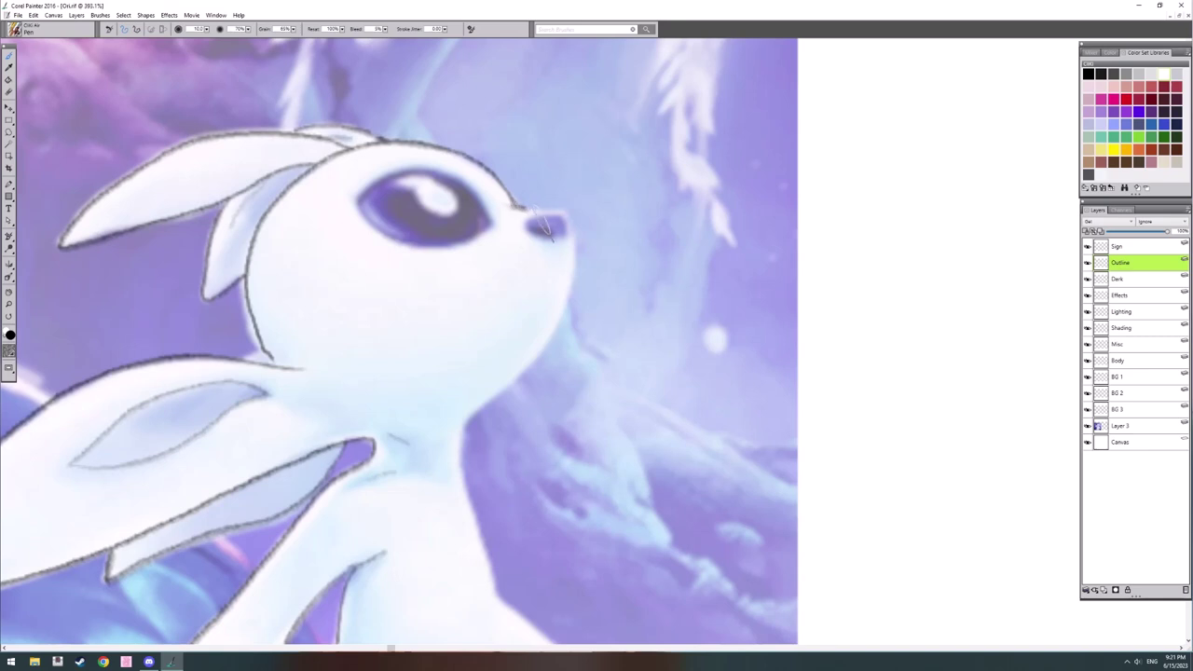
{"action": "scroll", "coordinate": [458, 426], "scroll_direction": "up", "scroll_amount": 2}
{"action": "scroll", "coordinate": [459, 427], "scroll_direction": "left", "scroll_amount": 1}
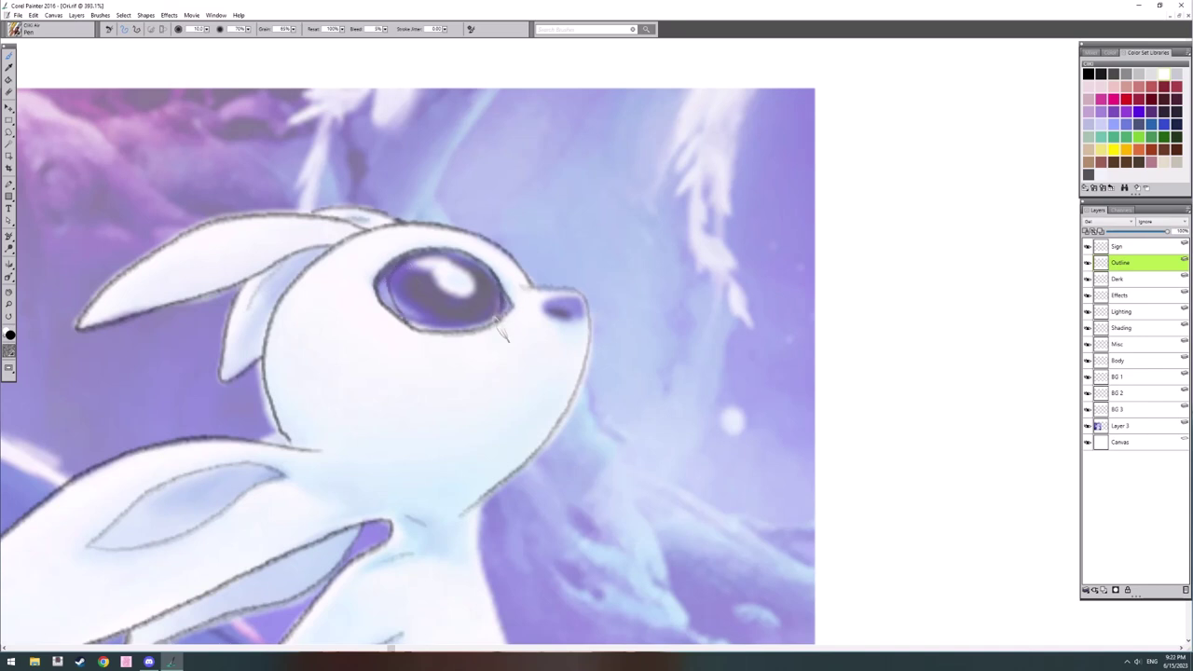
Step: Trace the front of the neck and torso from below the chin down to the hip
{"action": "scroll", "coordinate": [501, 333], "scroll_direction": "down", "scroll_amount": 1}
{"action": "scroll", "coordinate": [500, 333], "scroll_direction": "right", "scroll_amount": 1}
{"action": "scroll", "coordinate": [532, 285], "scroll_direction": "down", "scroll_amount": 8}
{"action": "scroll", "coordinate": [531, 284], "scroll_direction": "left", "scroll_amount": 2}
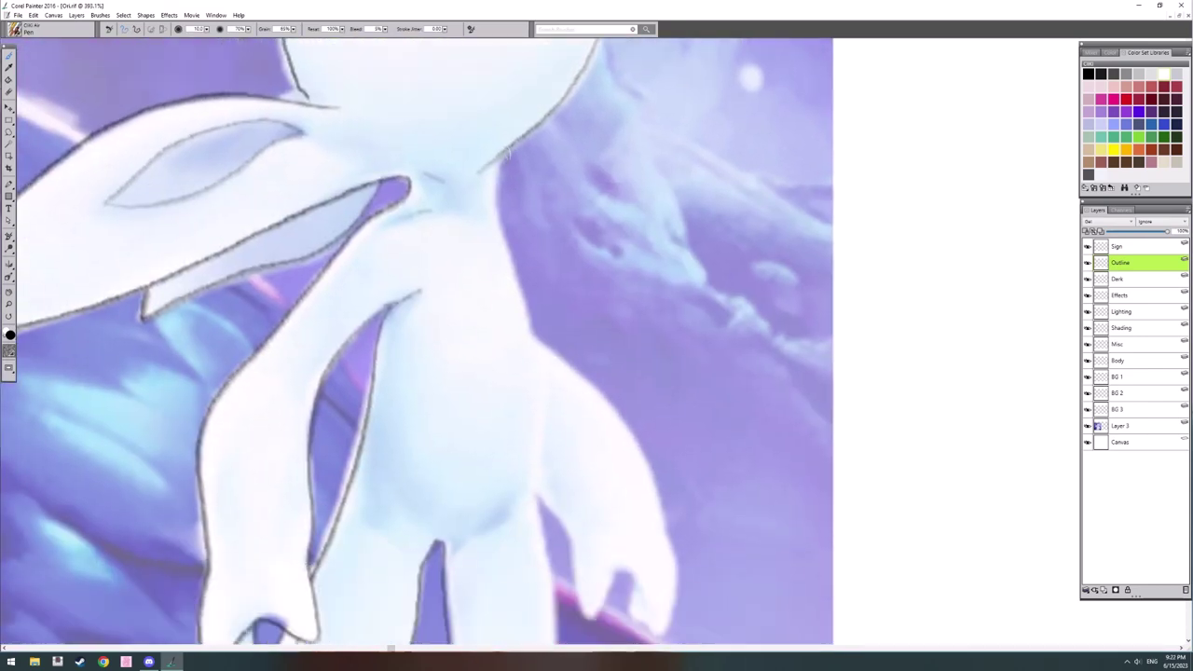
{"action": "mouse_move", "coordinate": [538, 484]}
{"action": "left_mouse_down"}
{"action": "mouse_move", "coordinate": [589, 181]}
{"action": "mouse_move", "coordinate": [593, 284]}
{"action": "left_mouse_up"}
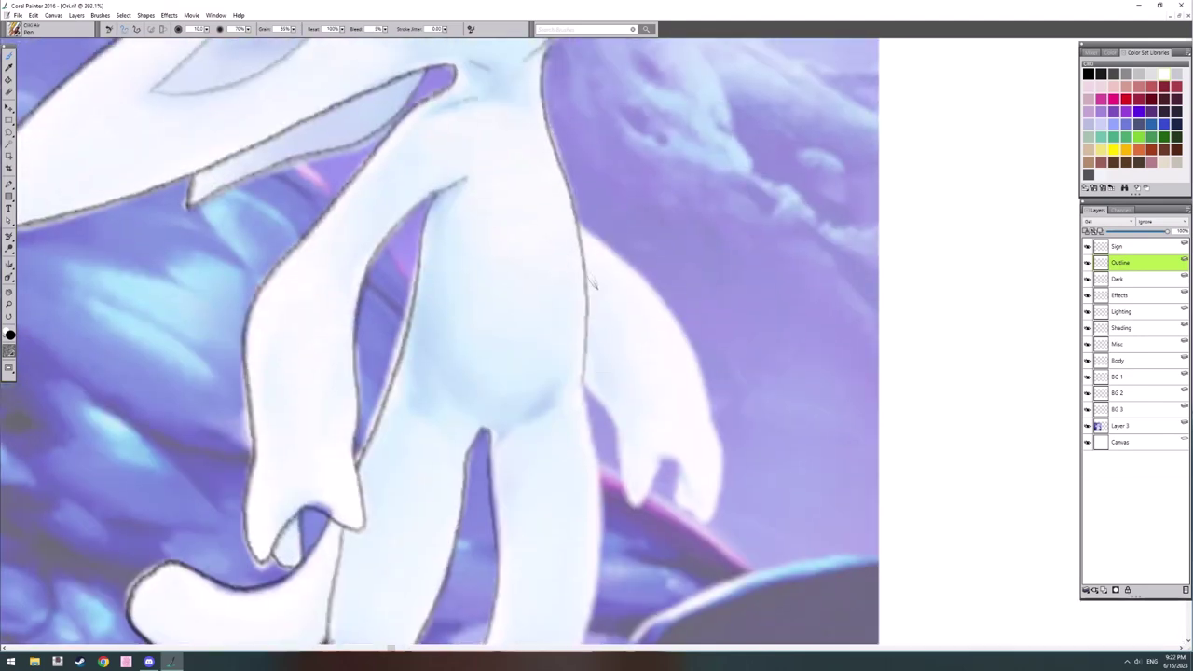
{"action": "left_click_drag", "start_coordinate": [559, 116], "coordinate": [553, 151]}
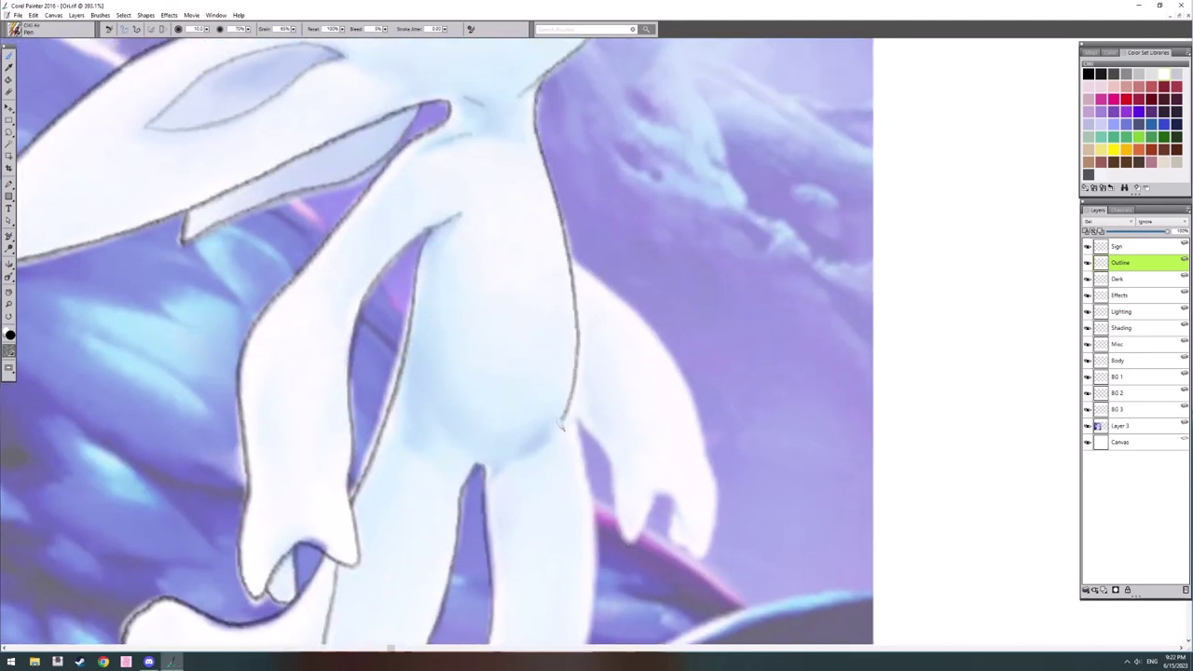
Step: Refine the lower belly curve and trace the outer edge of the far leg down to the foot
{"action": "mouse_move", "coordinate": [562, 425]}
{"action": "left_mouse_down"}
{"action": "mouse_move", "coordinate": [575, 206]}
{"action": "mouse_move", "coordinate": [601, 371]}
{"action": "left_mouse_up"}
{"action": "key", "text": "ctrl+z"}
{"action": "left_click_drag", "start_coordinate": [580, 181], "coordinate": [599, 261]}
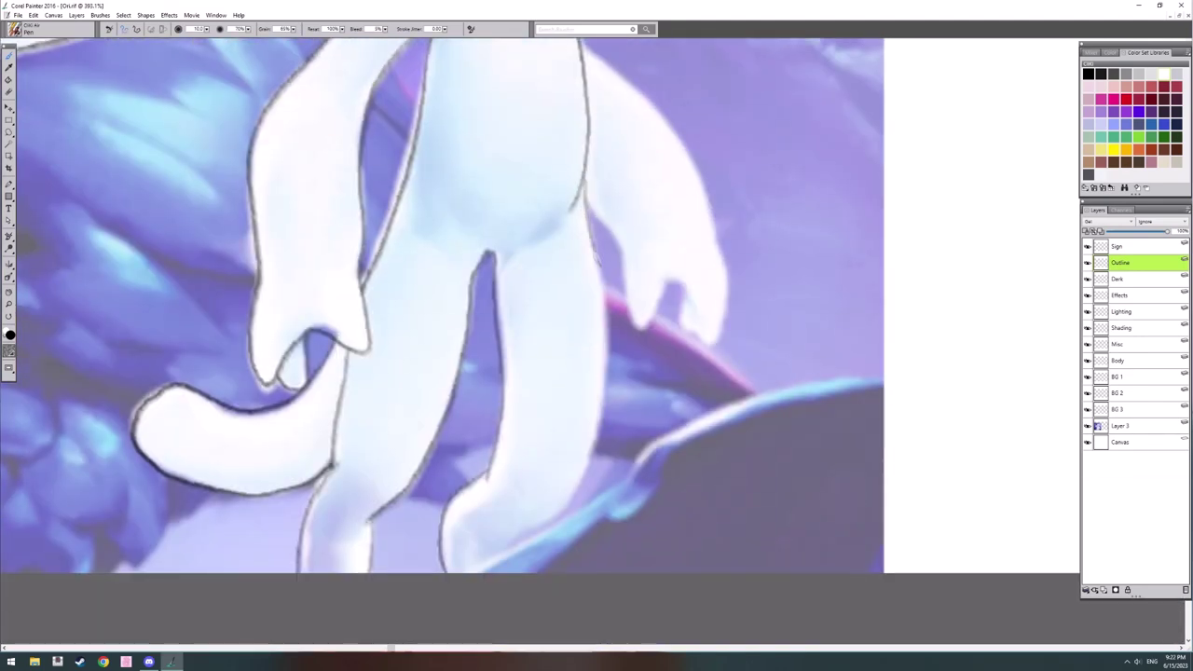
{"action": "left_click_drag", "start_coordinate": [582, 487], "coordinate": [610, 356]}
{"action": "left_click_drag", "start_coordinate": [553, 403], "coordinate": [549, 402]}
{"action": "left_click_drag", "start_coordinate": [391, 392], "coordinate": [380, 396]}
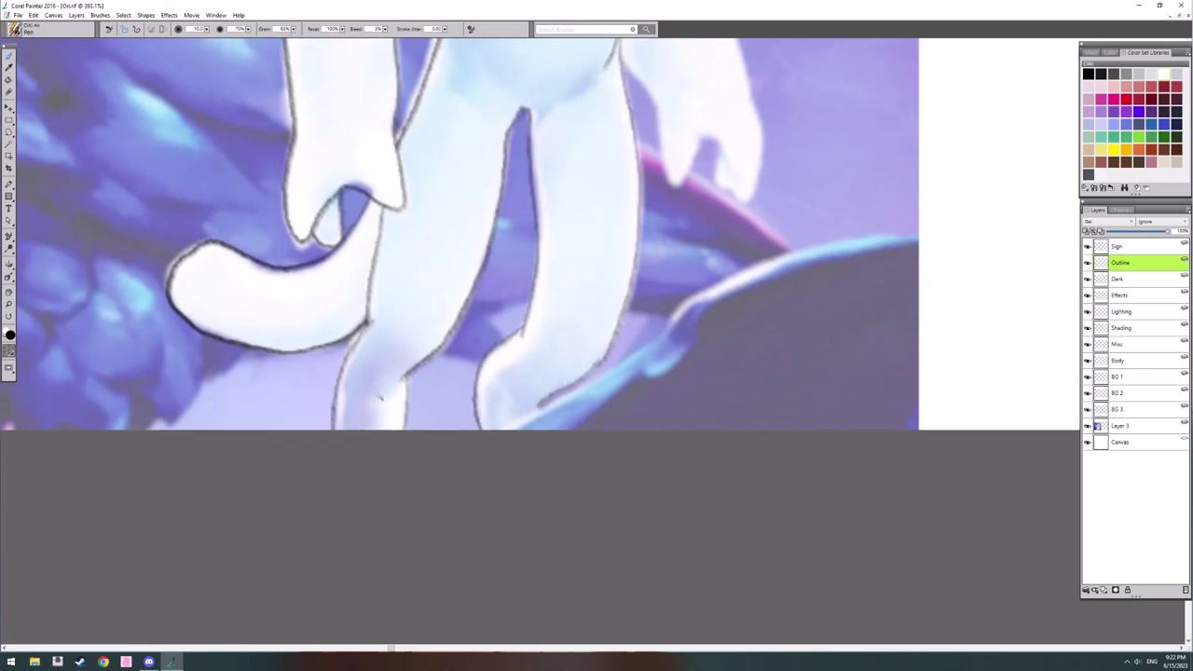
Step: Mark the belly crease and outline the far arm with its hand and fingers
{"action": "left_click_drag", "start_coordinate": [704, 364], "coordinate": [518, 384]}
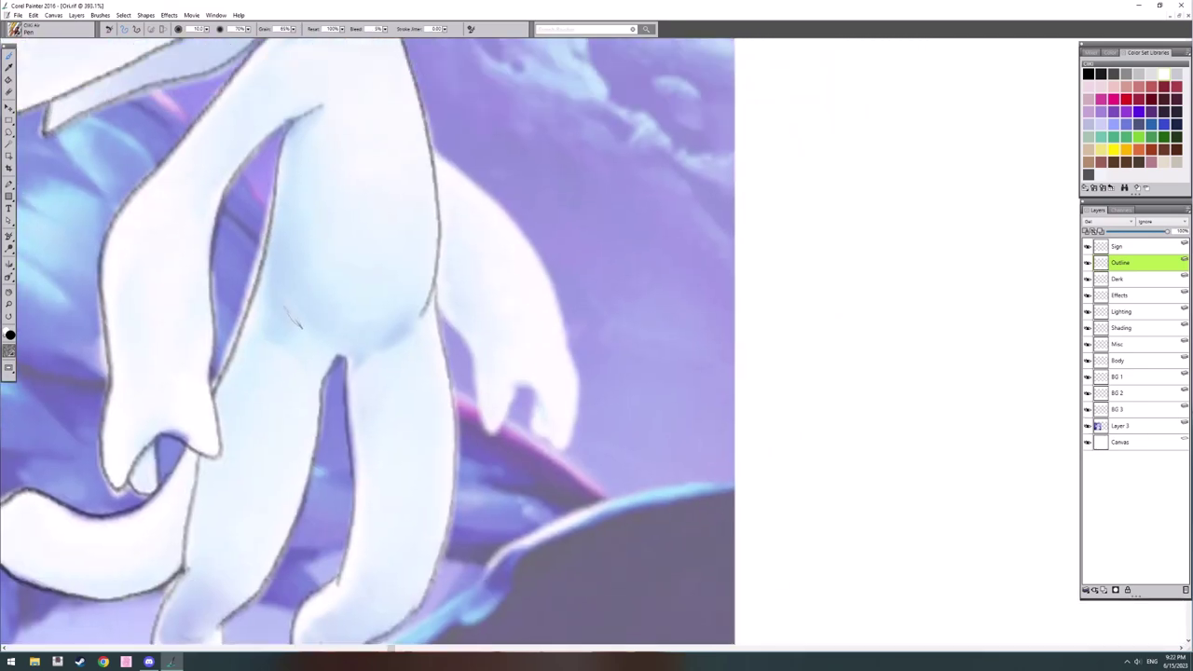
{"action": "left_click_drag", "start_coordinate": [542, 303], "coordinate": [407, 346]}
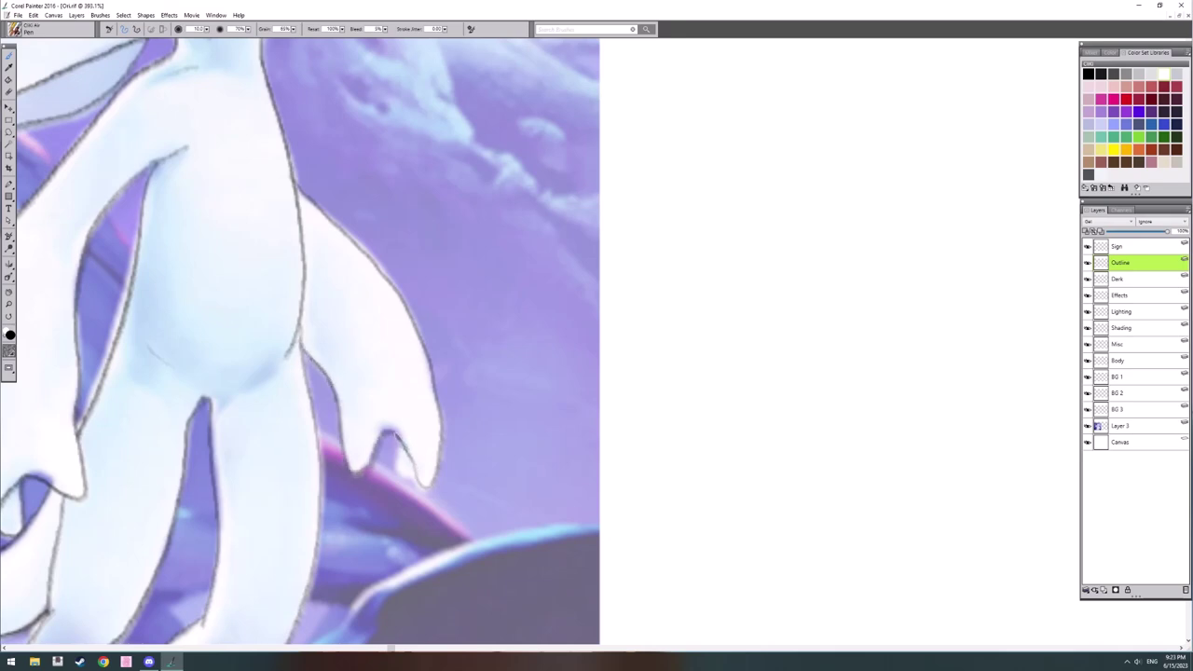
{"action": "left_click_drag", "start_coordinate": [416, 444], "coordinate": [536, 185]}
Step: Trace the top edge of the rocky ledge beside the foot and outline the character's nose
{"action": "mouse_move", "coordinate": [281, 470]}
{"action": "left_mouse_down"}
{"action": "mouse_move", "coordinate": [463, 355]}
{"action": "mouse_move", "coordinate": [740, 264]}
{"action": "left_mouse_up"}
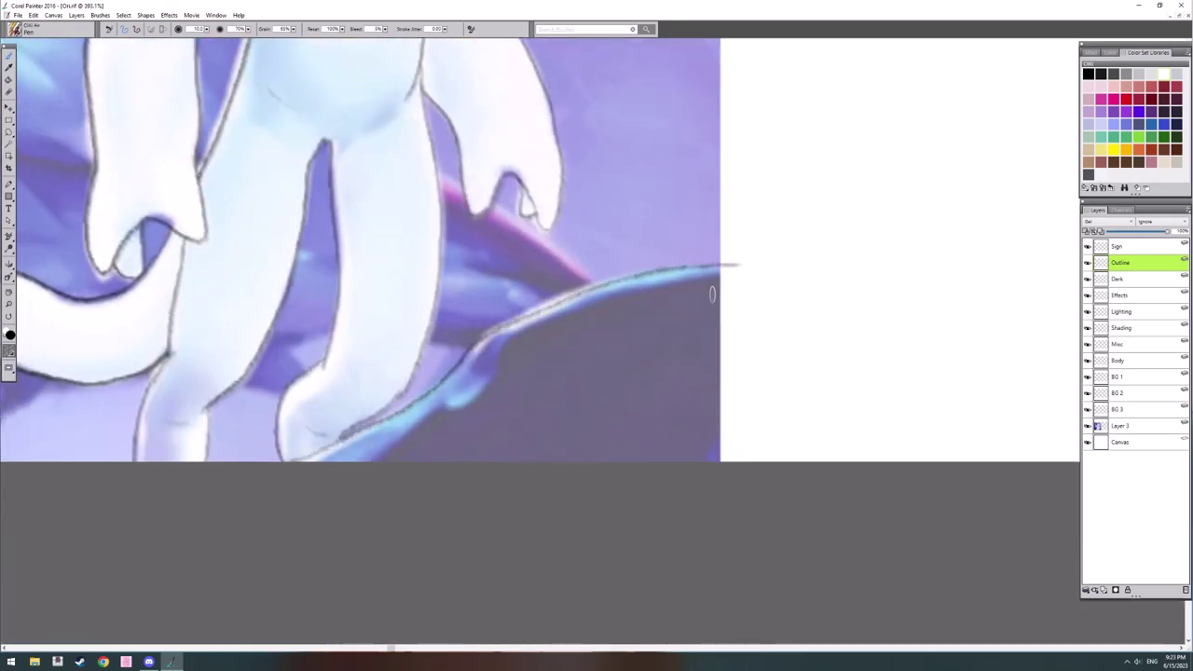
{"action": "mouse_move", "coordinate": [202, 247]}
{"action": "left_mouse_down"}
{"action": "mouse_move", "coordinate": [654, 315]}
{"action": "mouse_move", "coordinate": [485, 532]}
{"action": "left_mouse_up"}
{"action": "left_click_drag", "start_coordinate": [552, 186], "coordinate": [504, 514]}
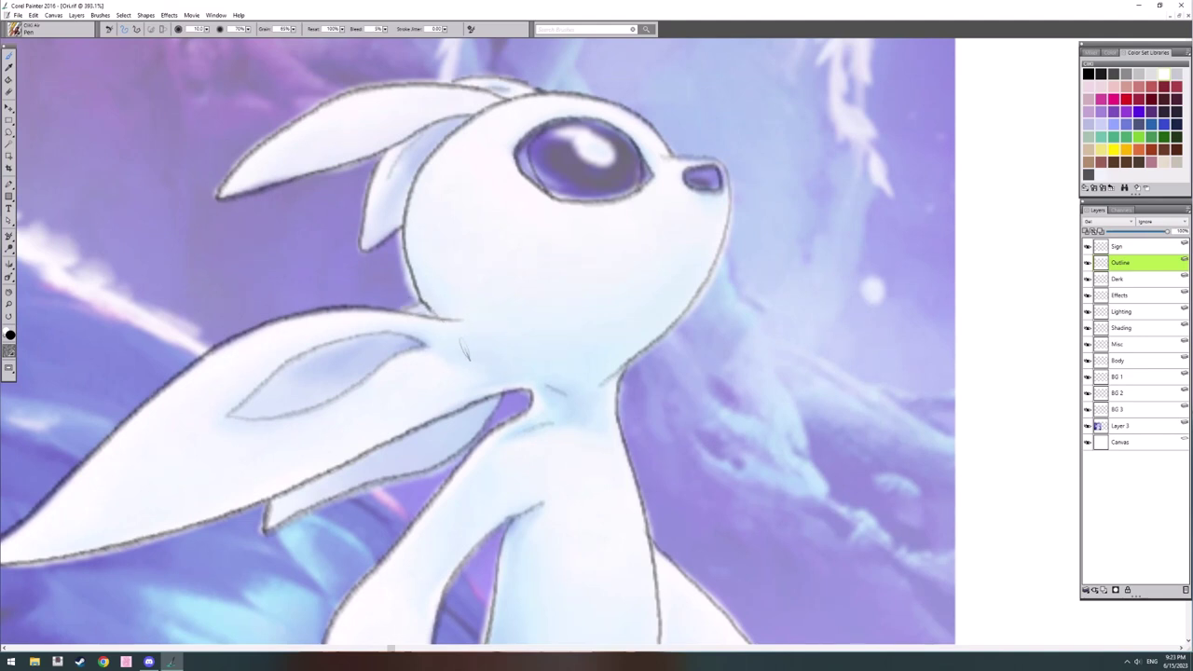
Step: Erase the stray line end at the back of the head with Eraser S, and redraw the join using the Pen
{"action": "key", "text": "e"}
{"action": "right_click", "coordinate": [434, 307]}
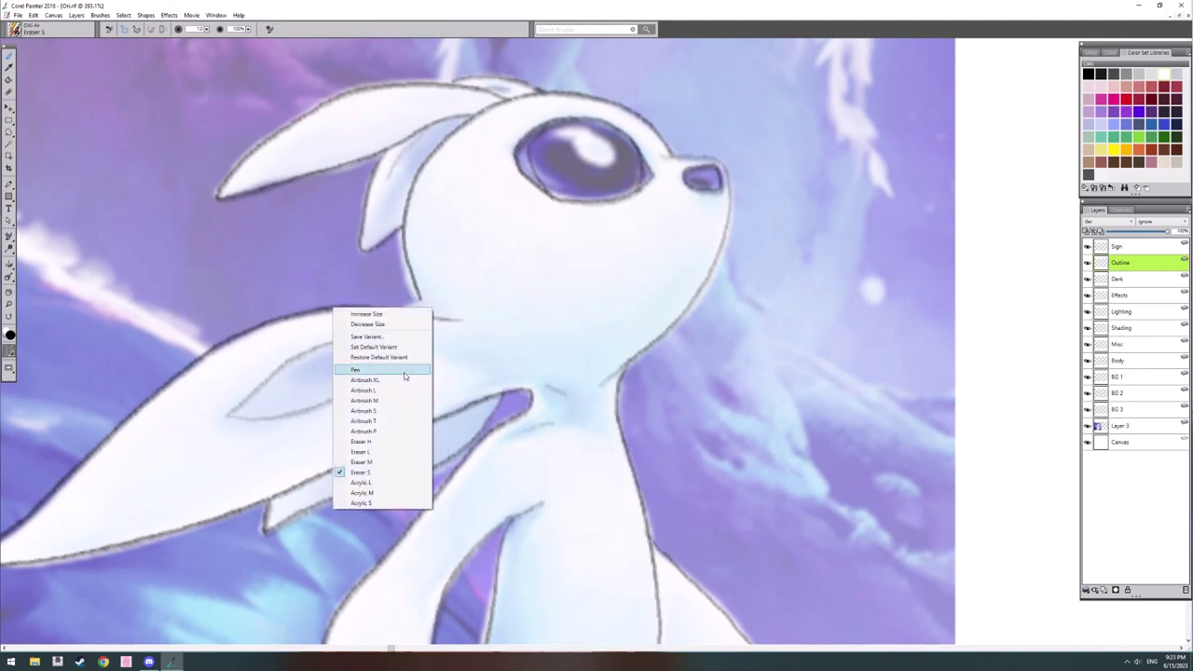
{"action": "left_click", "coordinate": [404, 371]}
{"action": "left_click_drag", "start_coordinate": [419, 294], "coordinate": [434, 321]}
Step: Outline the snowy ridge behind the large ear and the rock contours on the character's tail side
{"action": "mouse_move", "coordinate": [395, 379]}
{"action": "left_mouse_down"}
{"action": "mouse_move", "coordinate": [634, 463]}
{"action": "mouse_move", "coordinate": [641, 368]}
{"action": "left_mouse_up"}
{"action": "left_click_drag", "start_coordinate": [453, 342], "coordinate": [218, 232]}
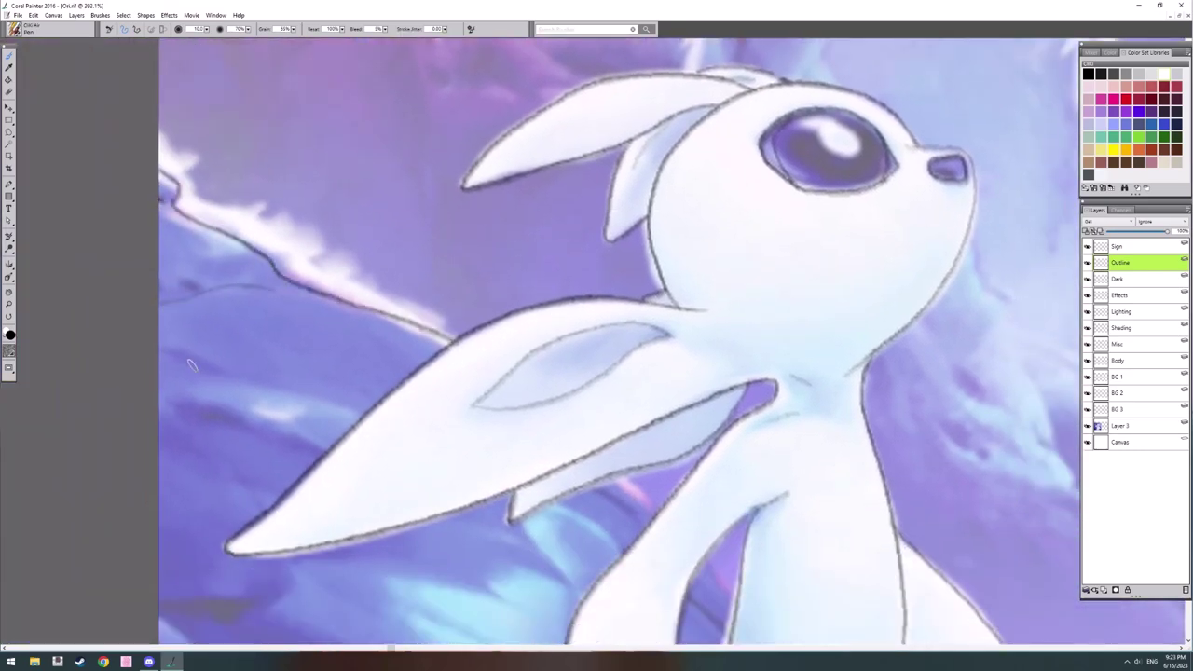
{"action": "left_click_drag", "start_coordinate": [438, 446], "coordinate": [389, 168]}
{"action": "left_click_drag", "start_coordinate": [255, 441], "coordinate": [313, 500]}
{"action": "left_click_drag", "start_coordinate": [341, 411], "coordinate": [499, 536]}
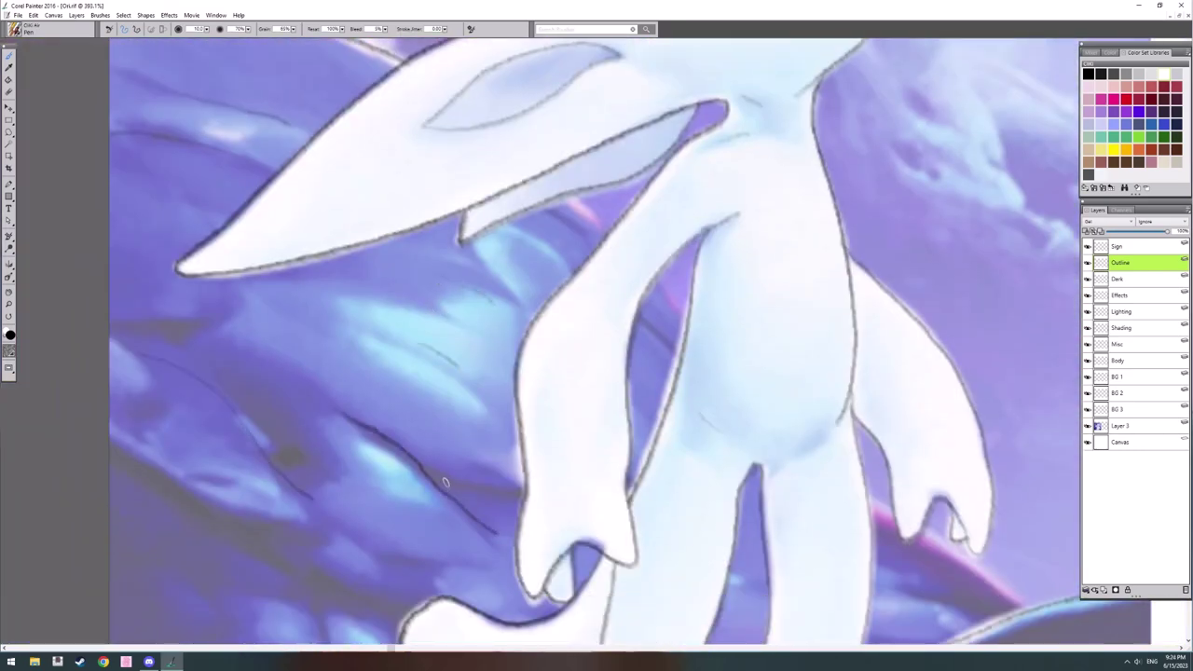
{"action": "left_click_drag", "start_coordinate": [445, 482], "coordinate": [519, 496]}
{"action": "left_click_drag", "start_coordinate": [518, 495], "coordinate": [486, 379]}
Step: Trace the pink rock edge behind both arms and the rock contours visible around the legs
{"action": "left_click_drag", "start_coordinate": [559, 78], "coordinate": [392, 247]}
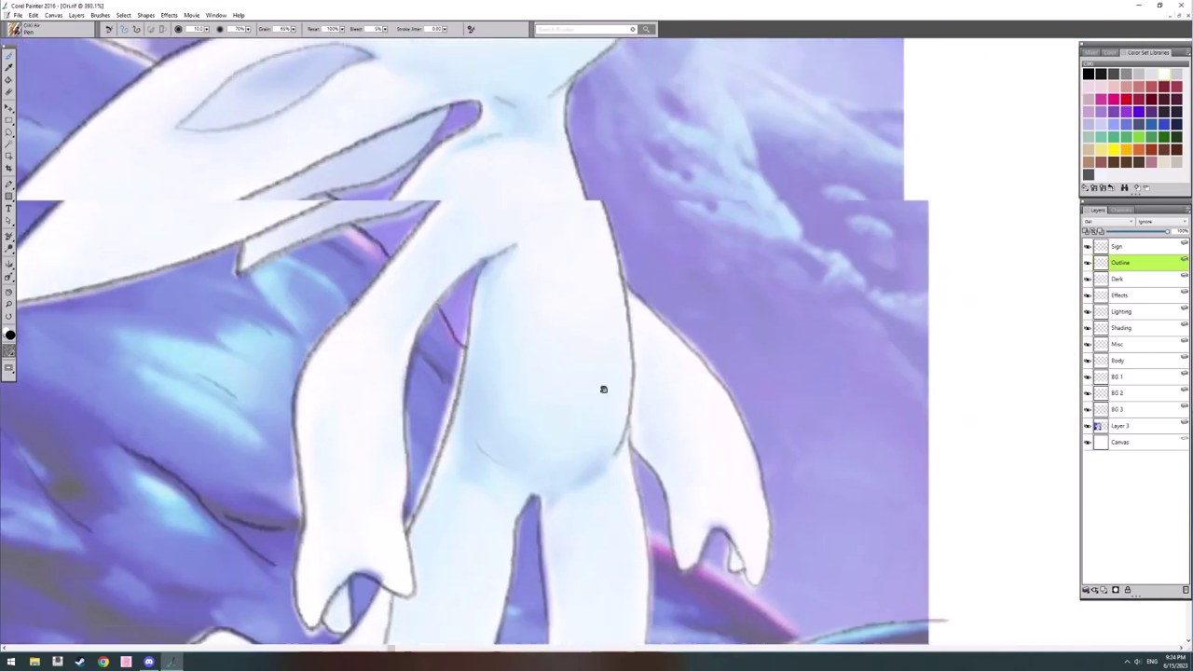
{"action": "mouse_move", "coordinate": [602, 388]}
{"action": "left_mouse_down"}
{"action": "mouse_move", "coordinate": [384, 248]}
{"action": "mouse_move", "coordinate": [510, 347]}
{"action": "left_mouse_up"}
{"action": "key", "text": "ctrl+z"}
{"action": "left_click_drag", "start_coordinate": [447, 392], "coordinate": [525, 370]}
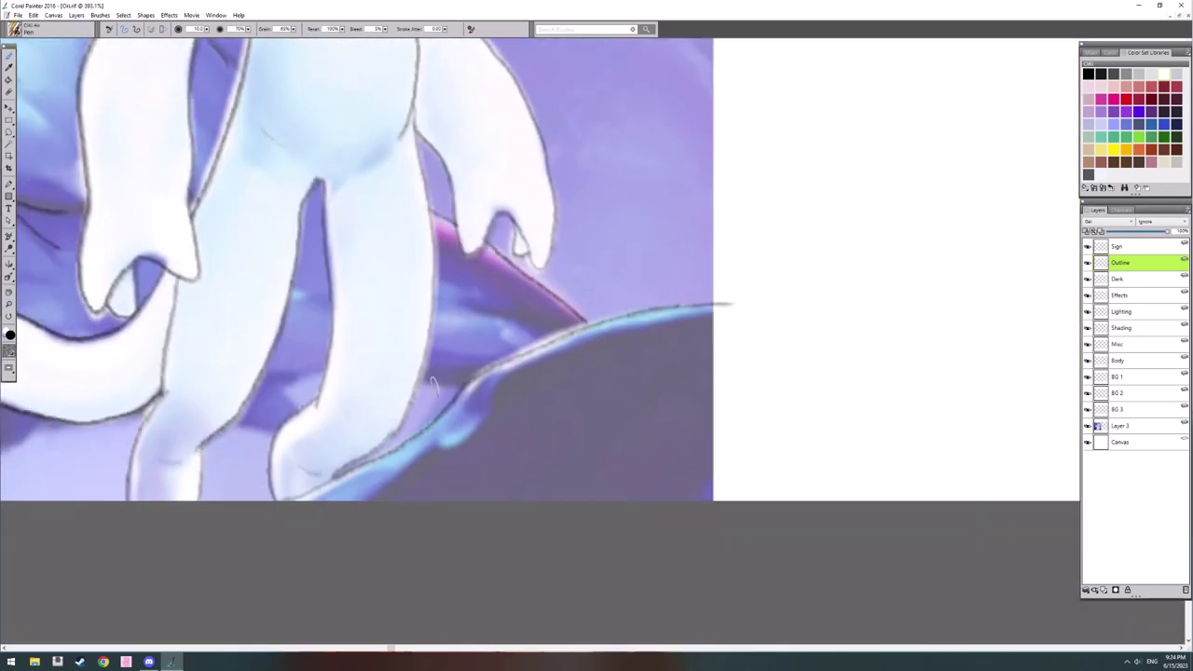
{"action": "left_click_drag", "start_coordinate": [453, 309], "coordinate": [495, 319]}
{"action": "left_click_drag", "start_coordinate": [383, 367], "coordinate": [596, 317]}
{"action": "left_click_drag", "start_coordinate": [504, 326], "coordinate": [472, 349]}
Step: Outline the dark rock edges around the tail and in the lower corner of the background
{"action": "scroll", "coordinate": [447, 379], "scroll_direction": "left", "scroll_amount": 6}
{"action": "scroll", "coordinate": [447, 380], "scroll_direction": "up", "scroll_amount": 1}
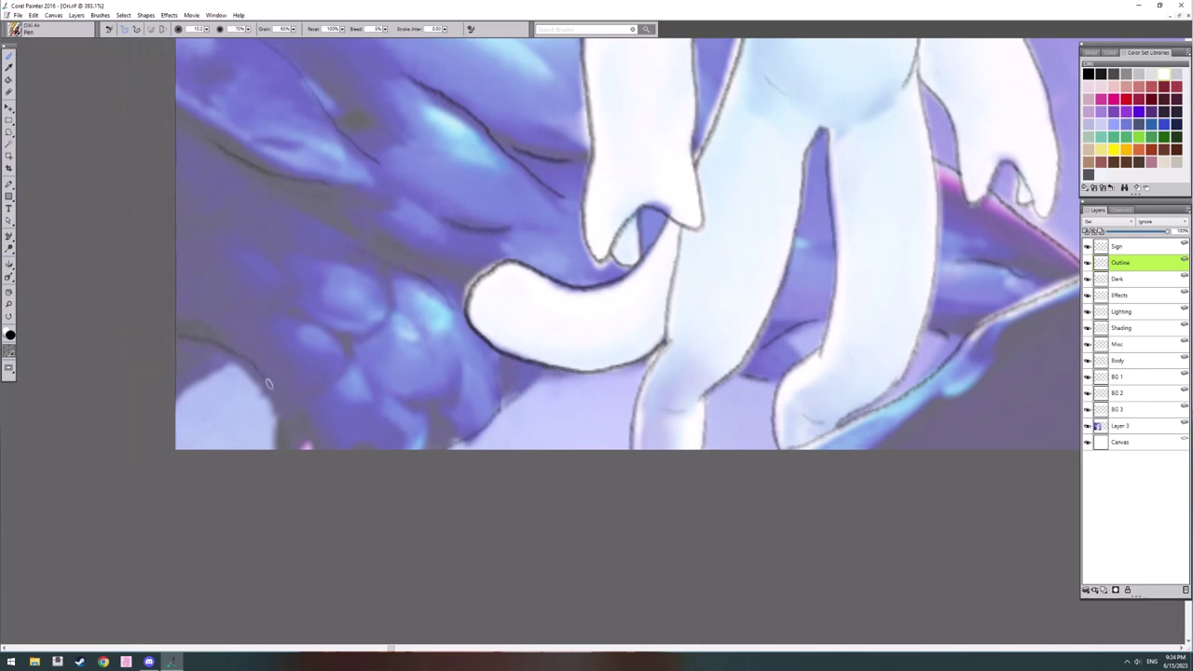
{"action": "scroll", "coordinate": [510, 398], "scroll_direction": "down", "scroll_amount": 4}
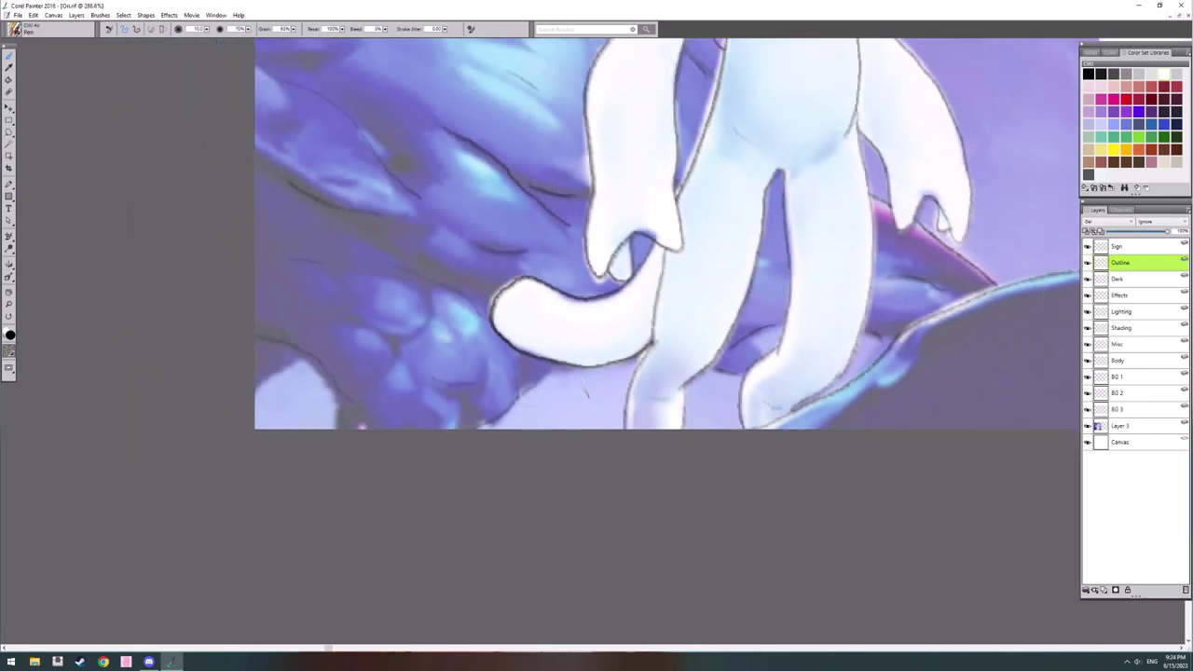
Step: Trace the mountain slope running from the character's muzzle down past the picture's edge
{"action": "mouse_move", "coordinate": [736, 275]}
{"action": "left_mouse_down"}
{"action": "mouse_move", "coordinate": [695, 326]}
{"action": "mouse_move", "coordinate": [577, 545]}
{"action": "left_mouse_up"}
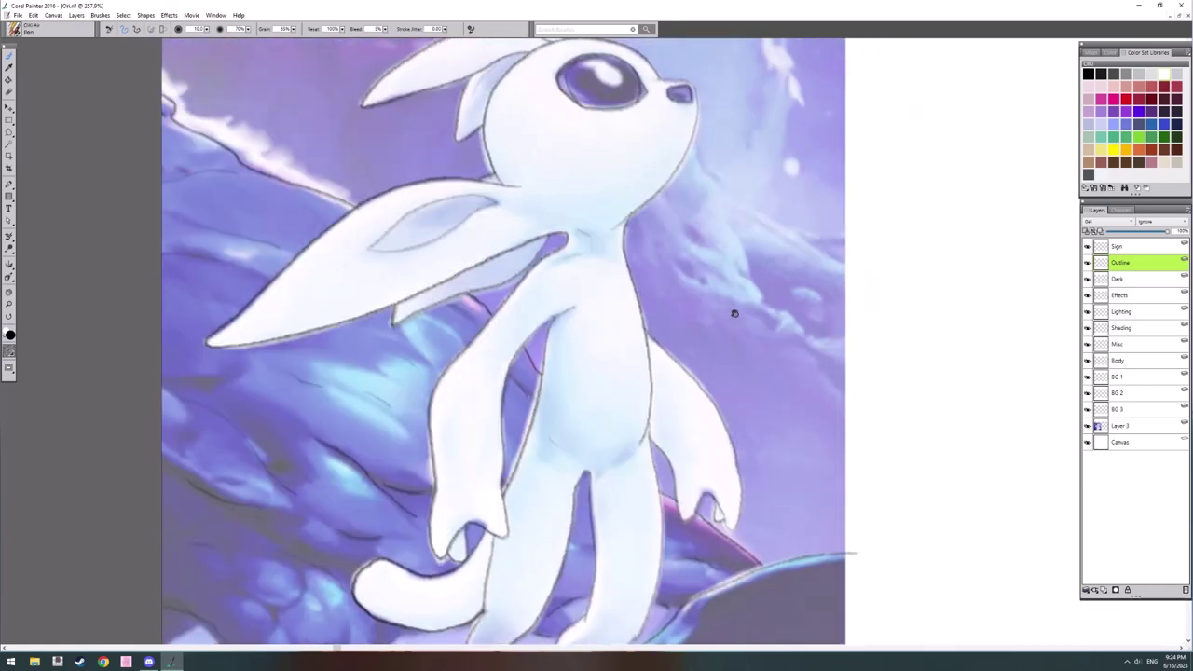
{"action": "mouse_move", "coordinate": [734, 314]}
{"action": "left_mouse_down"}
{"action": "mouse_move", "coordinate": [586, 477]}
{"action": "mouse_move", "coordinate": [557, 559]}
{"action": "left_mouse_up"}
{"action": "mouse_move", "coordinate": [597, 379]}
{"action": "left_mouse_down"}
{"action": "mouse_move", "coordinate": [615, 386]}
{"action": "mouse_move", "coordinate": [478, 153]}
{"action": "left_mouse_up"}
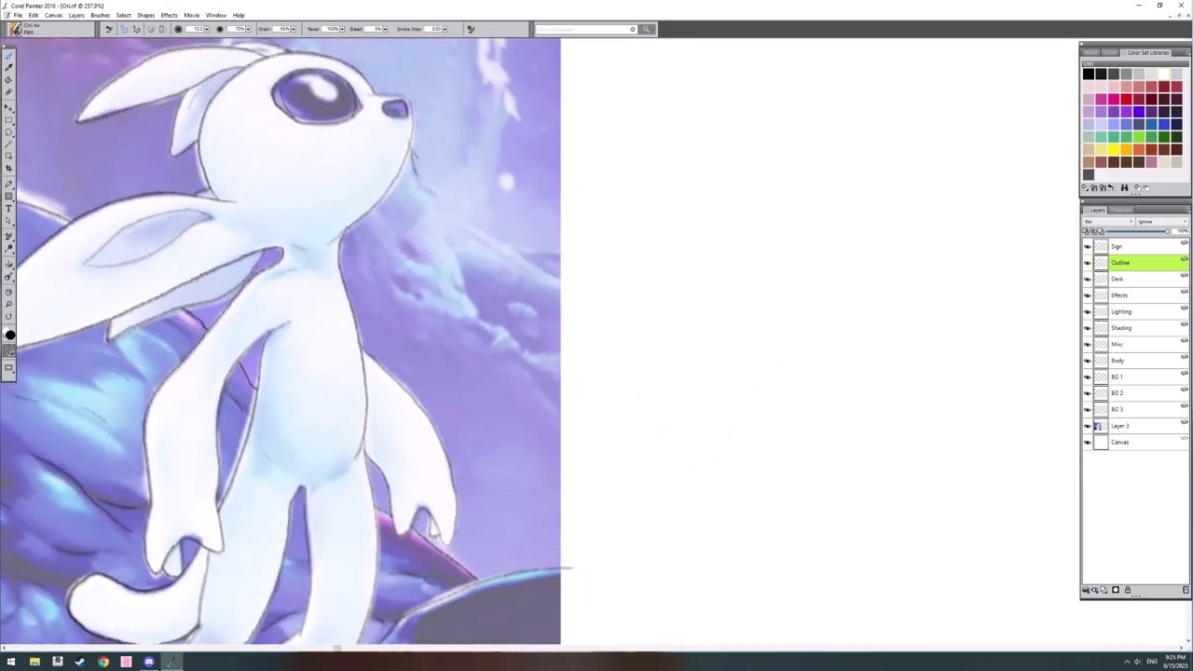
{"action": "scroll", "coordinate": [372, 373], "scroll_direction": "up", "scroll_amount": 3}
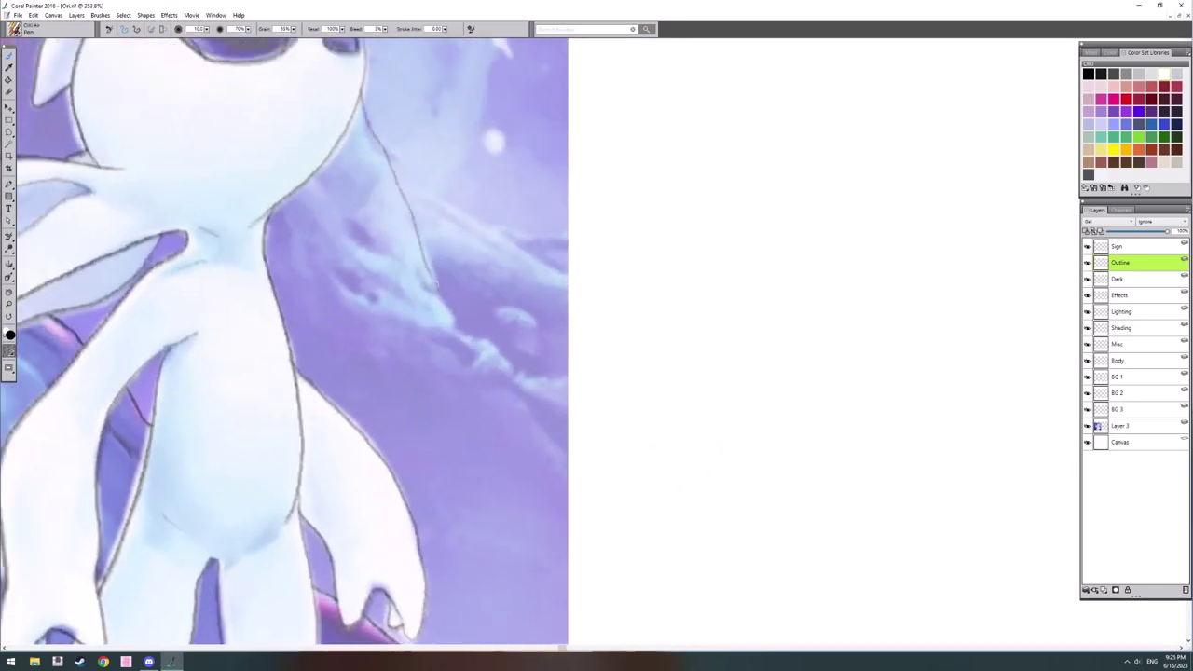
{"action": "left_click_drag", "start_coordinate": [434, 284], "coordinate": [593, 392]}
{"action": "left_click_drag", "start_coordinate": [581, 346], "coordinate": [471, 39]}
{"action": "scroll", "coordinate": [557, 322], "scroll_direction": "down", "scroll_amount": 1}
{"action": "mouse_move", "coordinate": [396, 207]}
{"action": "left_mouse_down"}
{"action": "mouse_move", "coordinate": [506, 466]}
{"action": "mouse_move", "coordinate": [404, 546]}
{"action": "left_mouse_up"}
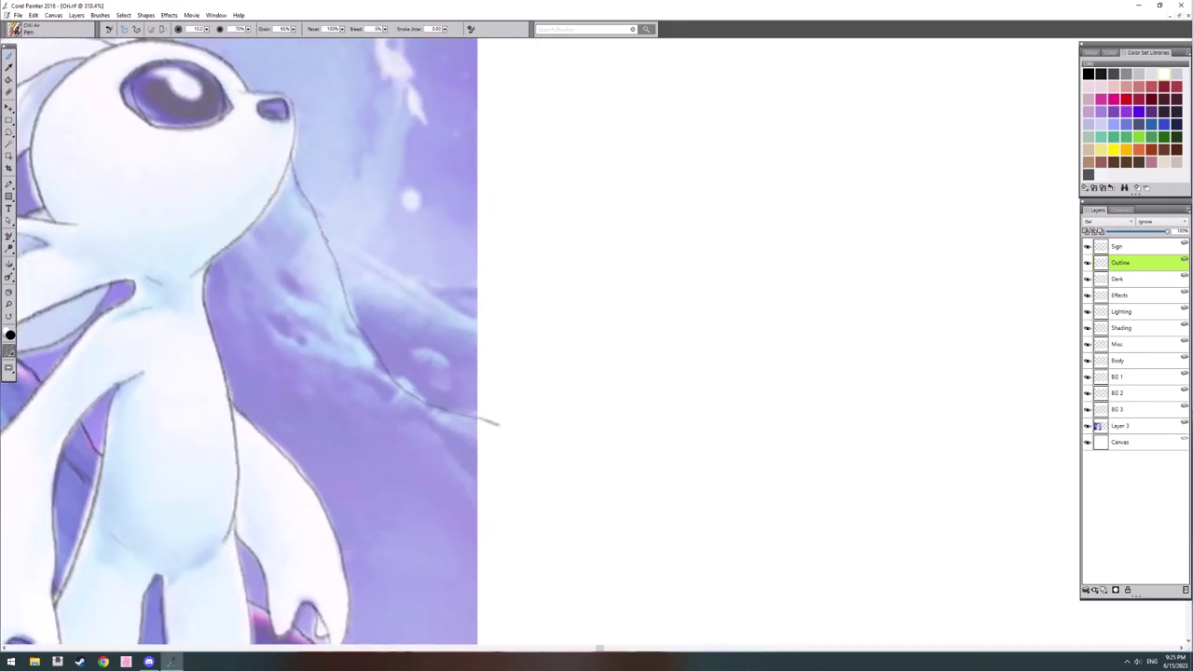
Step: Outline the distant hills and hanging foliage, plus the tree trunk edges in the upper background
{"action": "scroll", "coordinate": [636, 280], "scroll_direction": "up", "scroll_amount": 3}
{"action": "scroll", "coordinate": [636, 280], "scroll_direction": "left", "scroll_amount": 3}
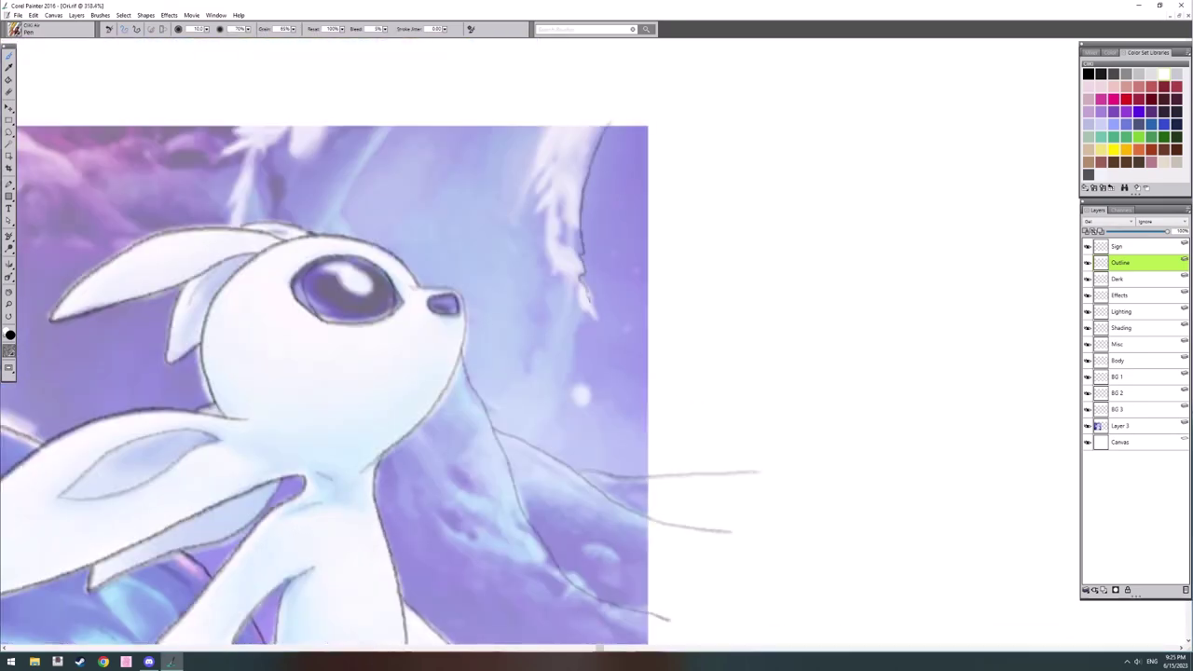
{"action": "scroll", "coordinate": [434, 321], "scroll_direction": "up", "scroll_amount": 1}
{"action": "scroll", "coordinate": [433, 322], "scroll_direction": "left", "scroll_amount": 2}
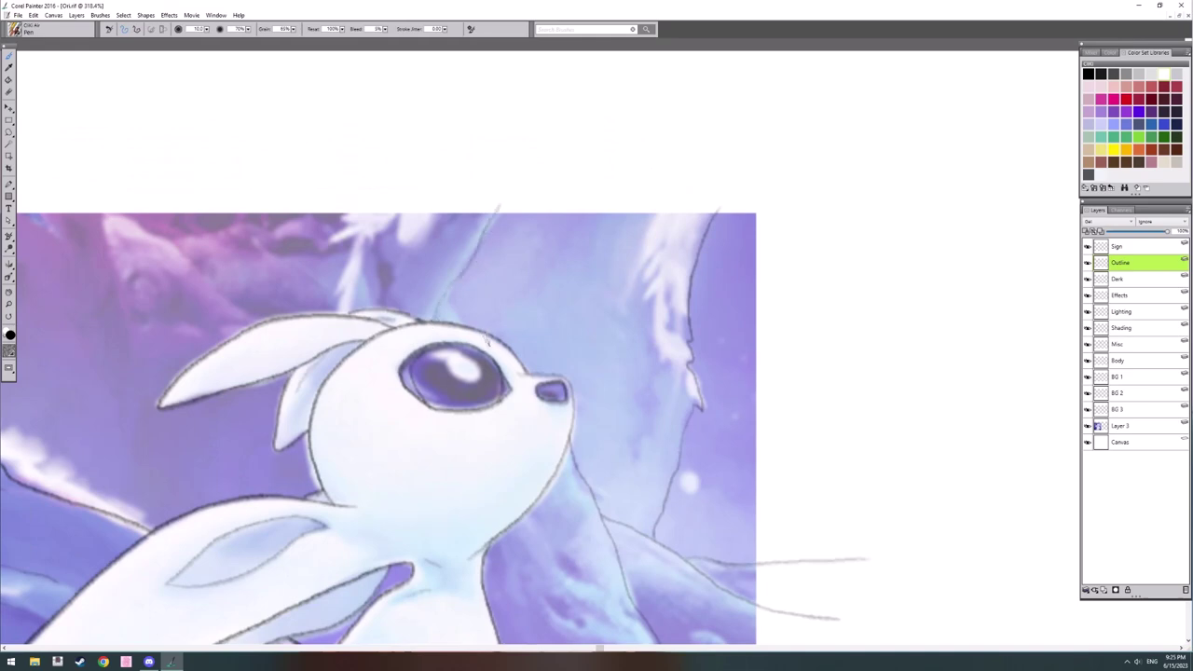
{"action": "scroll", "coordinate": [500, 284], "scroll_direction": "left", "scroll_amount": 4}
{"action": "scroll", "coordinate": [312, 191], "scroll_direction": "down", "scroll_amount": 1}
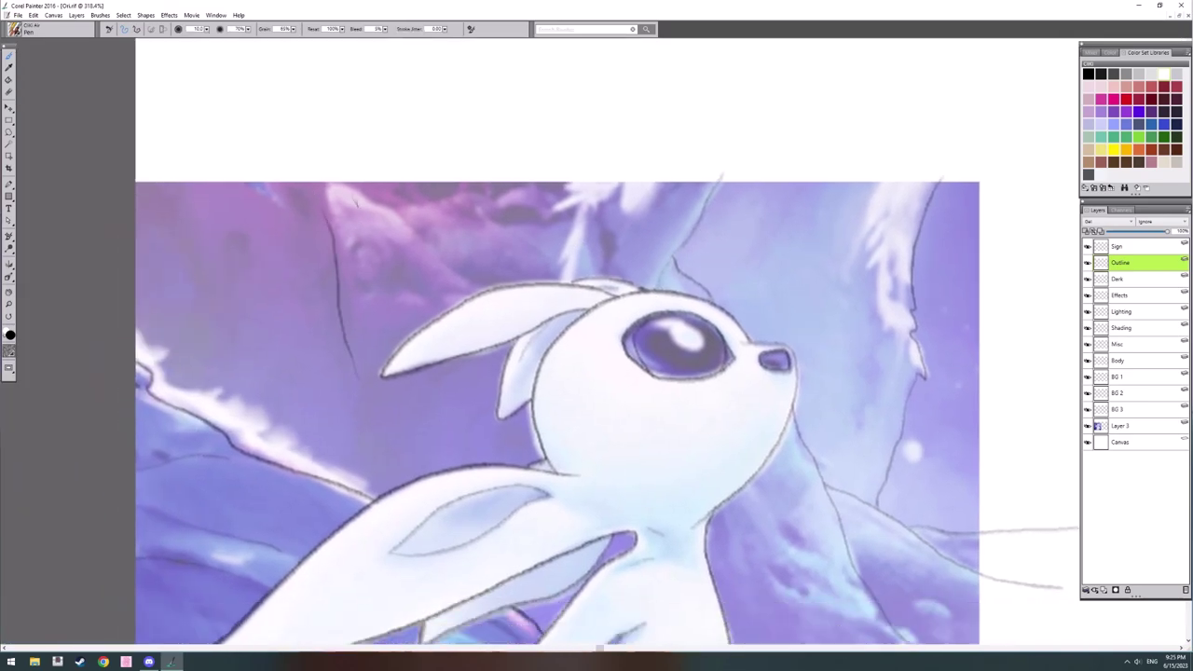
Step: Extend the foreground ground line and the mountain slope from the picture's edge across the blank right side of the canvas
{"action": "left_click_drag", "start_coordinate": [893, 557], "coordinate": [269, 42]}
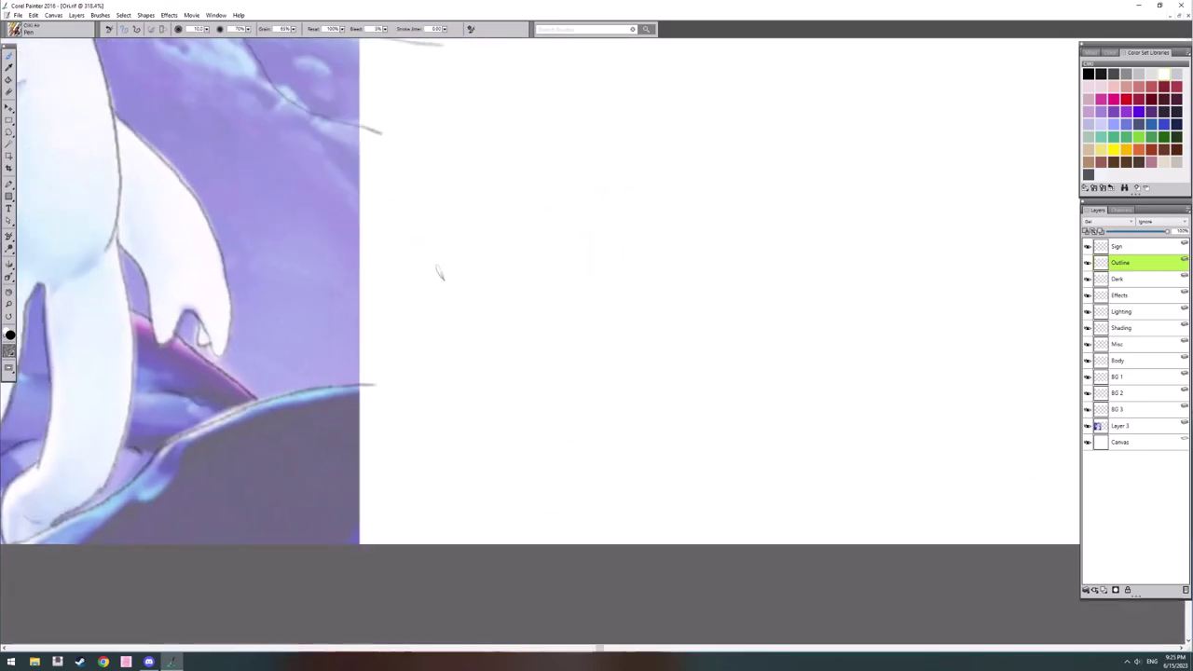
{"action": "scroll", "coordinate": [439, 271], "scroll_direction": "down", "scroll_amount": 2}
{"action": "left_click_drag", "start_coordinate": [439, 279], "coordinate": [549, 340]}
{"action": "scroll", "coordinate": [549, 339], "scroll_direction": "right", "scroll_amount": 4}
{"action": "scroll", "coordinate": [453, 351], "scroll_direction": "up", "scroll_amount": 1}
{"action": "left_click_drag", "start_coordinate": [123, 378], "coordinate": [949, 352]}
{"action": "left_click_drag", "start_coordinate": [518, 354], "coordinate": [706, 366]}
{"action": "scroll", "coordinate": [708, 367], "scroll_direction": "down", "scroll_amount": 2}
Step: Extend the distant hill ridge and the horizon line across the blank right side of the canvas
{"action": "scroll", "coordinate": [704, 374], "scroll_direction": "up", "scroll_amount": 2}
{"action": "mouse_move", "coordinate": [340, 186]}
{"action": "left_mouse_down"}
{"action": "mouse_move", "coordinate": [292, 218]}
{"action": "mouse_move", "coordinate": [994, 182]}
{"action": "left_mouse_up"}
{"action": "scroll", "coordinate": [705, 432], "scroll_direction": "up", "scroll_amount": 2}
{"action": "scroll", "coordinate": [704, 431], "scroll_direction": "right", "scroll_amount": 2}
{"action": "left_click_drag", "start_coordinate": [683, 235], "coordinate": [626, 361]}
Step: Outline a jagged cliff edge curving up from the horizon line to the canvas's upper right corner
{"action": "mouse_move", "coordinate": [174, 297]}
{"action": "left_mouse_down"}
{"action": "mouse_move", "coordinate": [553, 348]}
{"action": "mouse_move", "coordinate": [390, 459]}
{"action": "mouse_move", "coordinate": [557, 342]}
{"action": "left_mouse_up"}
{"action": "scroll", "coordinate": [389, 458], "scroll_direction": "up", "scroll_amount": 1}
{"action": "scroll", "coordinate": [390, 459], "scroll_direction": "right", "scroll_amount": 1}
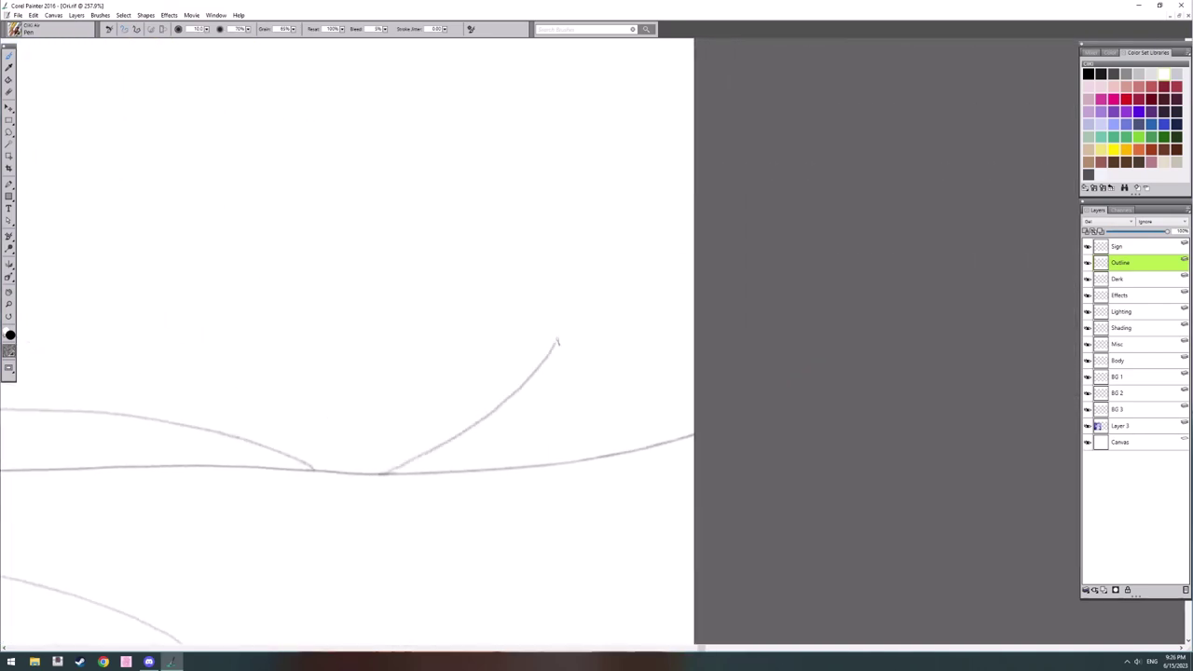
{"action": "left_click_drag", "start_coordinate": [644, 109], "coordinate": [686, 39]}
{"action": "left_click_drag", "start_coordinate": [686, 135], "coordinate": [620, 245]}
{"action": "left_click_drag", "start_coordinate": [617, 148], "coordinate": [628, 137]}
{"action": "mouse_move", "coordinate": [621, 331]}
{"action": "left_mouse_down"}
{"action": "mouse_move", "coordinate": [810, 230]}
{"action": "mouse_move", "coordinate": [1133, 125]}
{"action": "left_mouse_up"}
{"action": "scroll", "coordinate": [718, 323], "scroll_direction": "down", "scroll_amount": 5}
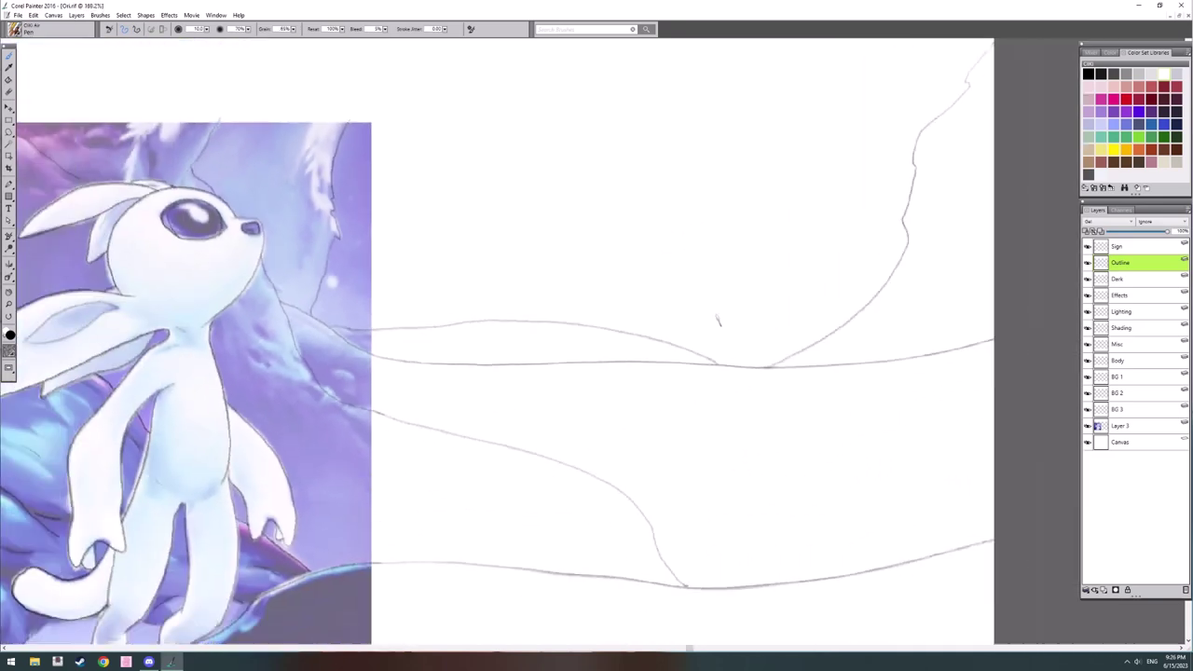
{"action": "left_click_drag", "start_coordinate": [714, 401], "coordinate": [777, 373]}
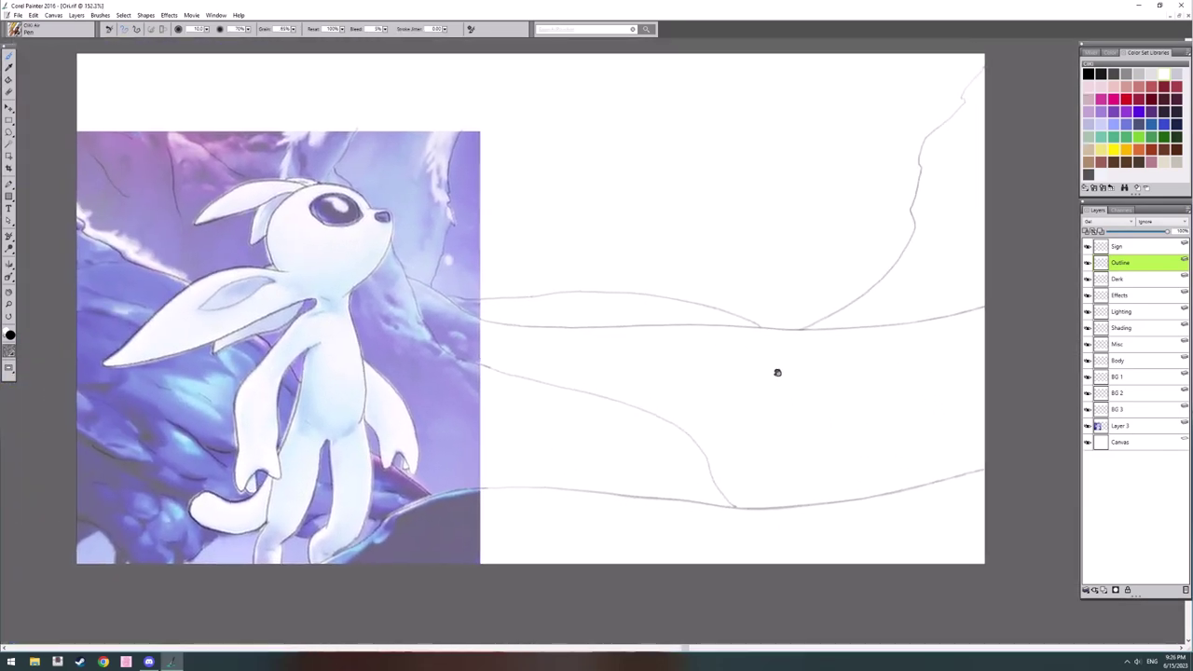
Step: Extend the tree trunk edges from above the reference picture up to the canvas's top edge
{"action": "left_click", "coordinate": [1088, 427]}
{"action": "left_click", "coordinate": [1088, 427]}
{"action": "left_click_drag", "start_coordinate": [554, 208], "coordinate": [642, 409]}
{"action": "scroll", "coordinate": [703, 347], "scroll_direction": "up", "scroll_amount": 5}
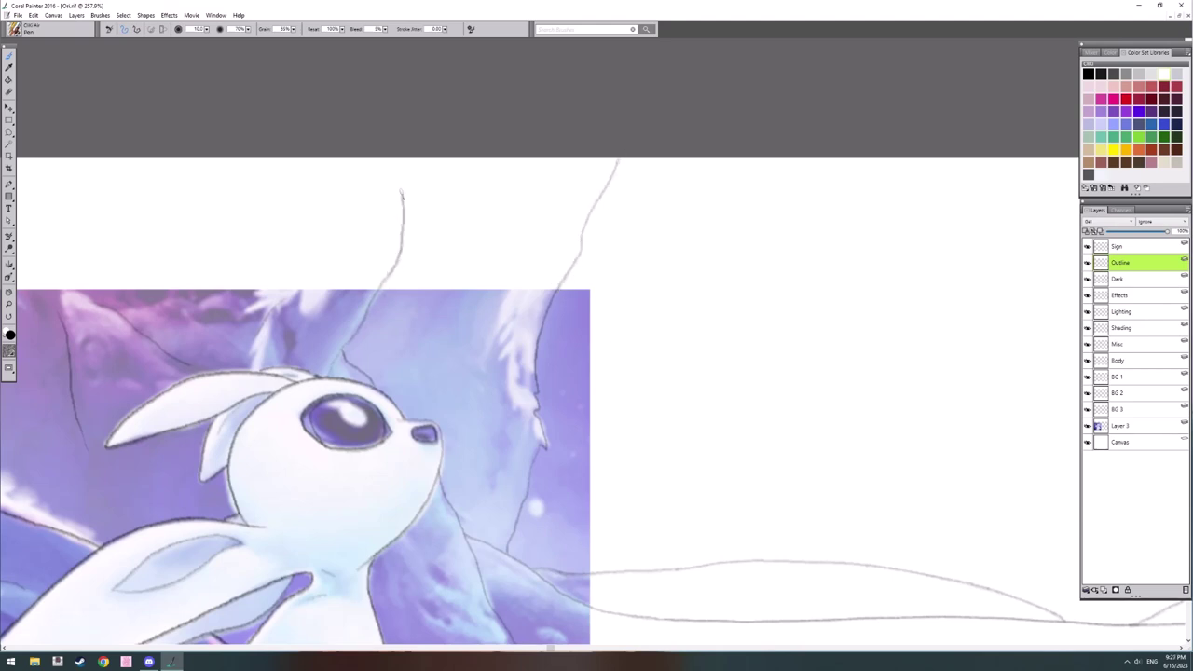
{"action": "left_click_drag", "start_coordinate": [402, 194], "coordinate": [400, 157]}
Step: Continue the rock contours above the character's ears into the blank upper area, and hide the reference image on Layer 3
{"action": "left_click_drag", "start_coordinate": [266, 280], "coordinate": [524, 264]}
{"action": "left_click_drag", "start_coordinate": [357, 295], "coordinate": [224, 142]}
{"action": "left_click_drag", "start_coordinate": [718, 385], "coordinate": [669, 333]}
{"action": "left_click", "coordinate": [1087, 426]}
Step: Sketch curved contour lines on the middle ground between the horizon and the foreground ground line, near the canvas's right edge
{"action": "left_click_drag", "start_coordinate": [786, 378], "coordinate": [606, 282]}
{"action": "scroll", "coordinate": [692, 379], "scroll_direction": "down", "scroll_amount": 5}
{"action": "mouse_move", "coordinate": [750, 422]}
{"action": "left_mouse_down"}
{"action": "mouse_move", "coordinate": [607, 456]}
{"action": "mouse_move", "coordinate": [634, 326]}
{"action": "mouse_move", "coordinate": [612, 368]}
{"action": "mouse_move", "coordinate": [675, 359]}
{"action": "mouse_move", "coordinate": [522, 199]}
{"action": "left_mouse_up"}
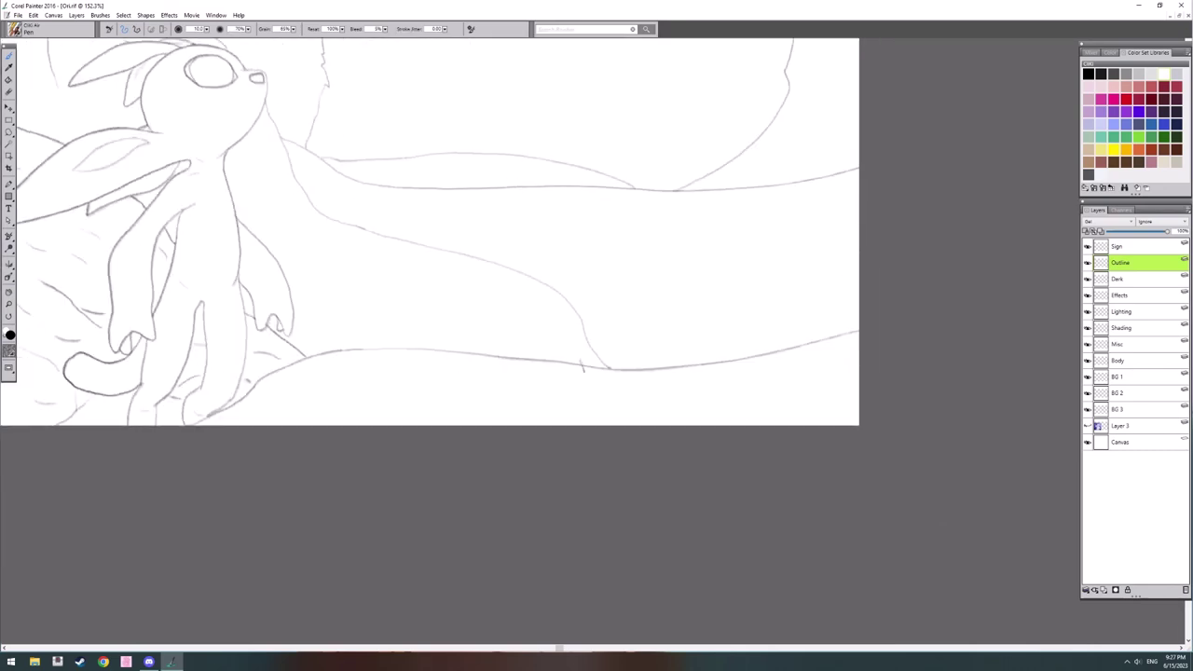
{"action": "left_click_drag", "start_coordinate": [606, 364], "coordinate": [515, 432]}
{"action": "scroll", "coordinate": [560, 398], "scroll_direction": "up", "scroll_amount": 4}
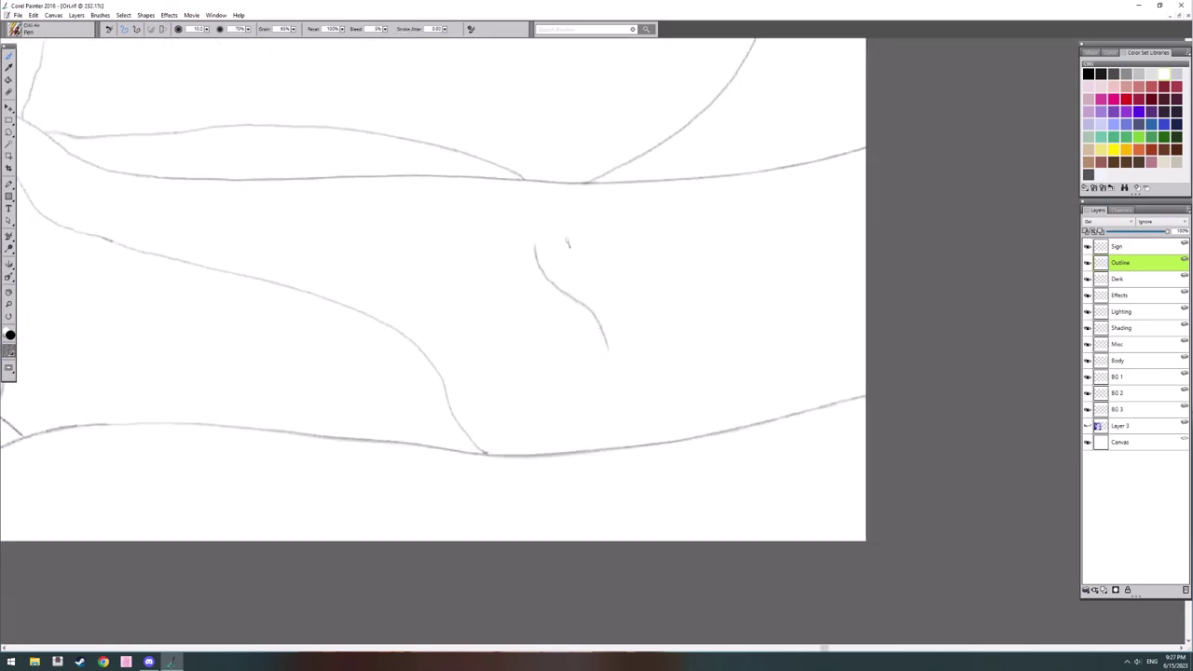
{"action": "left_click_drag", "start_coordinate": [808, 321], "coordinate": [1096, 339]}
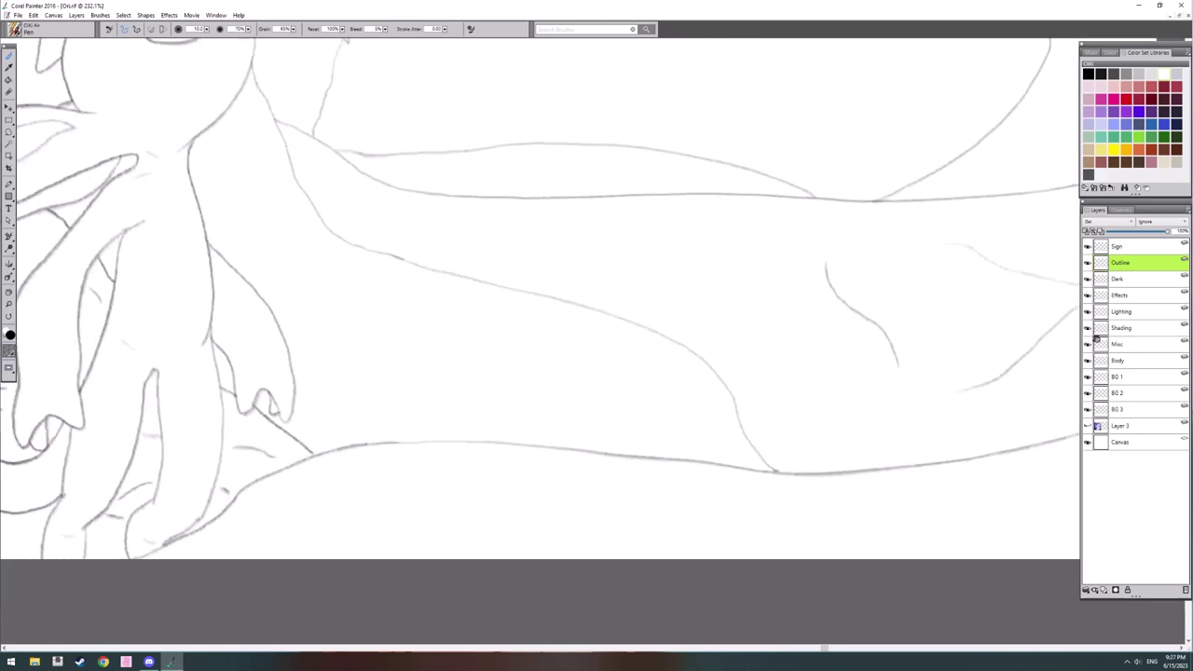
Step: Draw a low mound contour beside the character's far arm and short contour lines on the cliff at the right edge
{"action": "left_click_drag", "start_coordinate": [804, 360], "coordinate": [885, 320]}
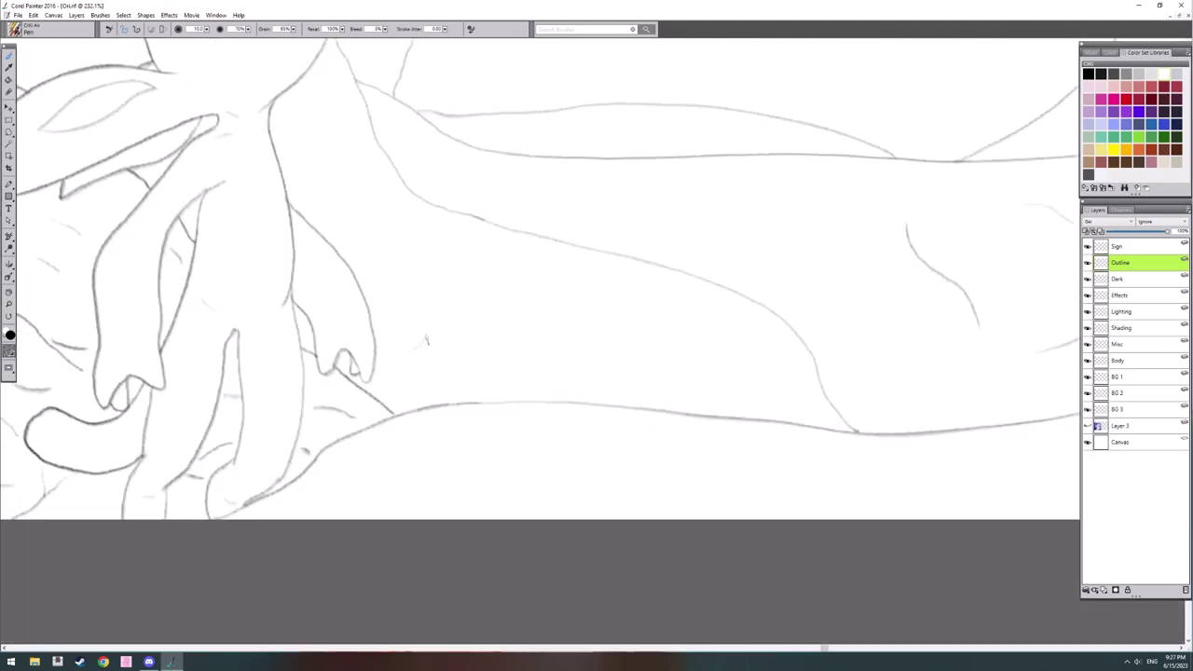
{"action": "left_click_drag", "start_coordinate": [847, 161], "coordinate": [665, 336]}
{"action": "left_click_drag", "start_coordinate": [1041, 209], "coordinate": [683, 371]}
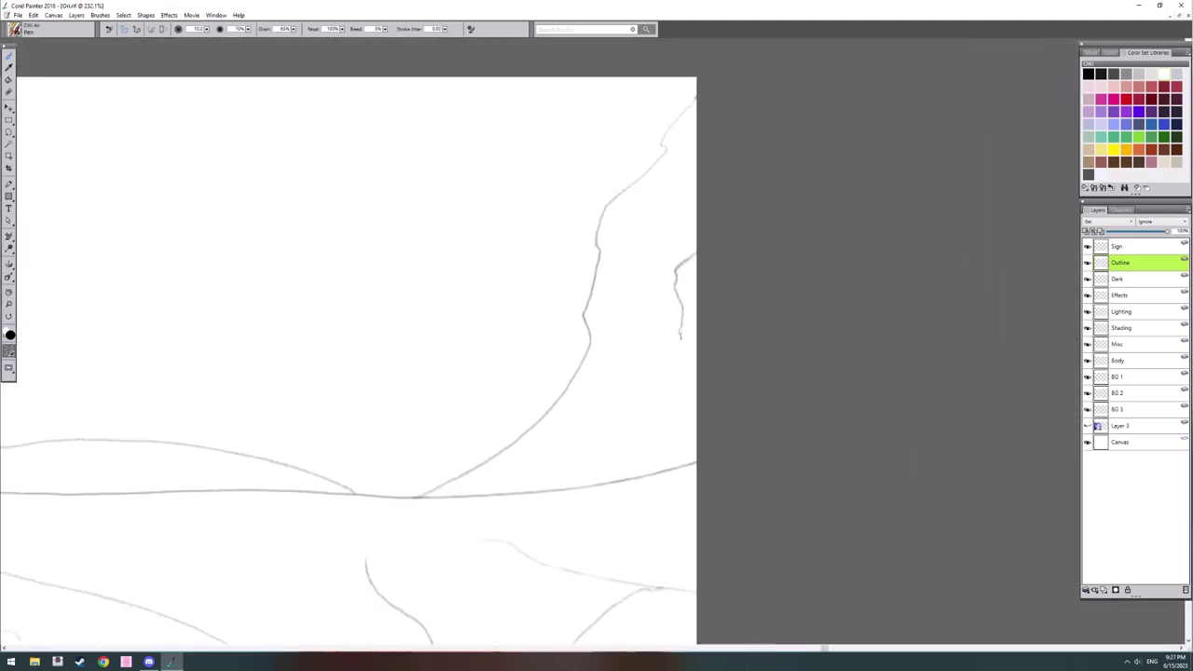
{"action": "scroll", "coordinate": [657, 421], "scroll_direction": "left", "scroll_amount": 5}
{"action": "scroll", "coordinate": [591, 410], "scroll_direction": "up", "scroll_amount": 1}
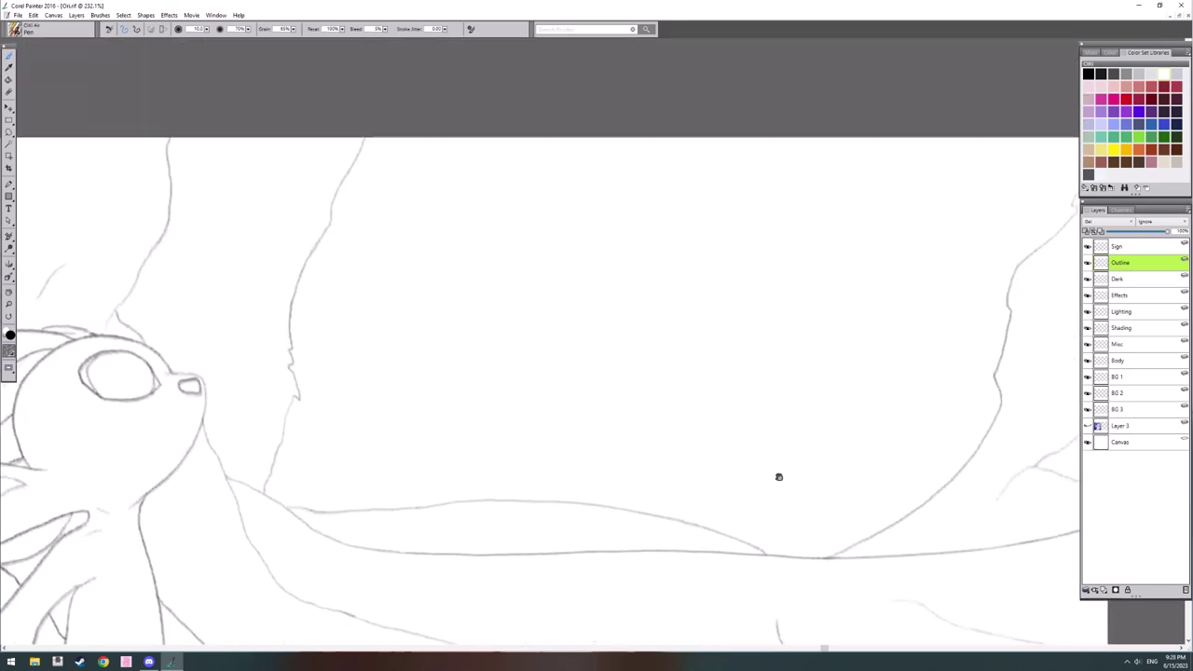
{"action": "scroll", "coordinate": [350, 419], "scroll_direction": "down", "scroll_amount": 4}
{"action": "scroll", "coordinate": [690, 258], "scroll_direction": "left", "scroll_amount": 5}
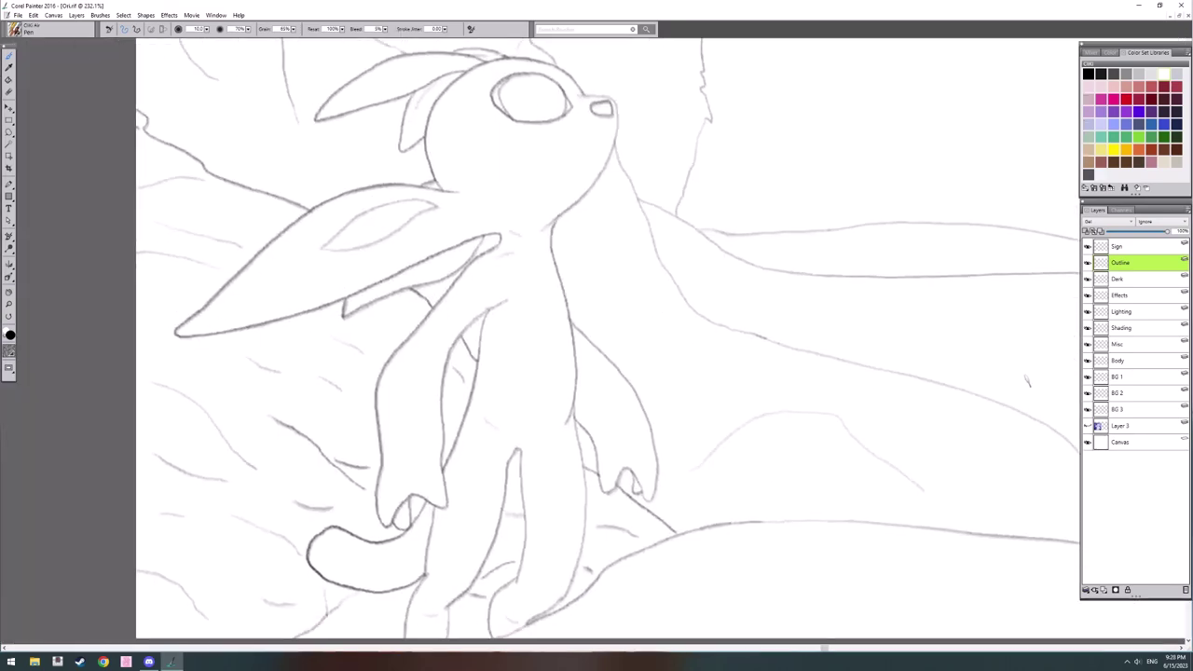
Step: Paint the character's head and ears light lavender on the Body layer with the Airbrush L variant
{"action": "left_click", "coordinate": [1134, 361]}
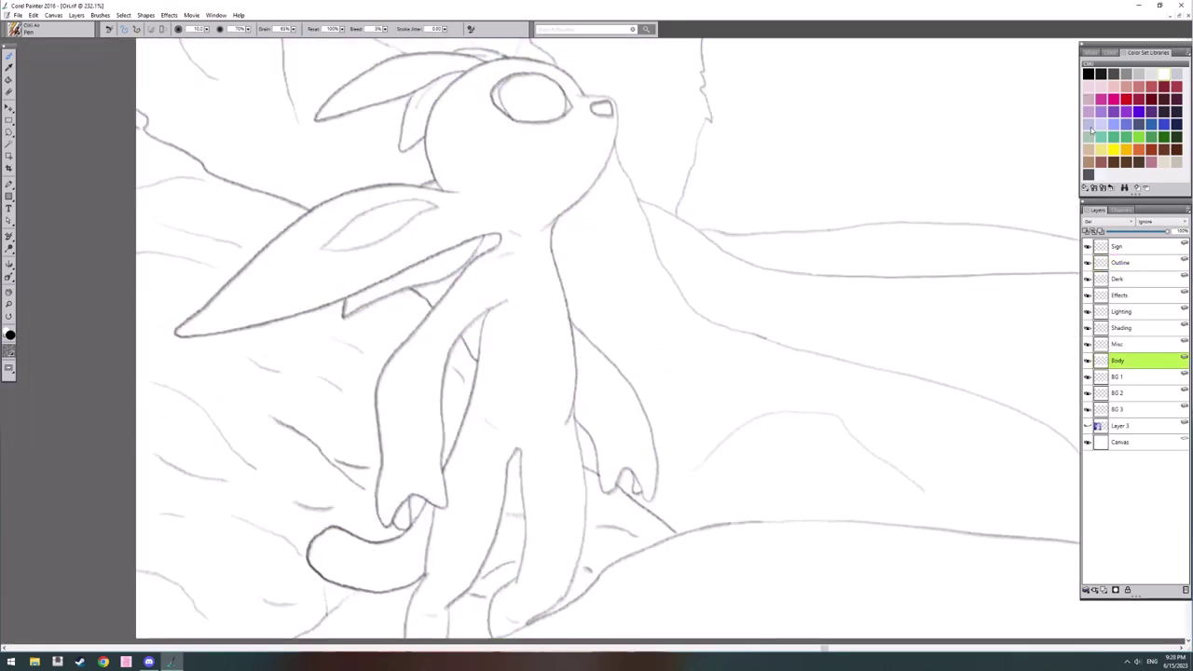
{"action": "right_click", "coordinate": [639, 250]}
{"action": "left_click", "coordinate": [1087, 76]}
{"action": "left_click", "coordinate": [1102, 126]}
{"action": "right_click", "coordinate": [582, 226]}
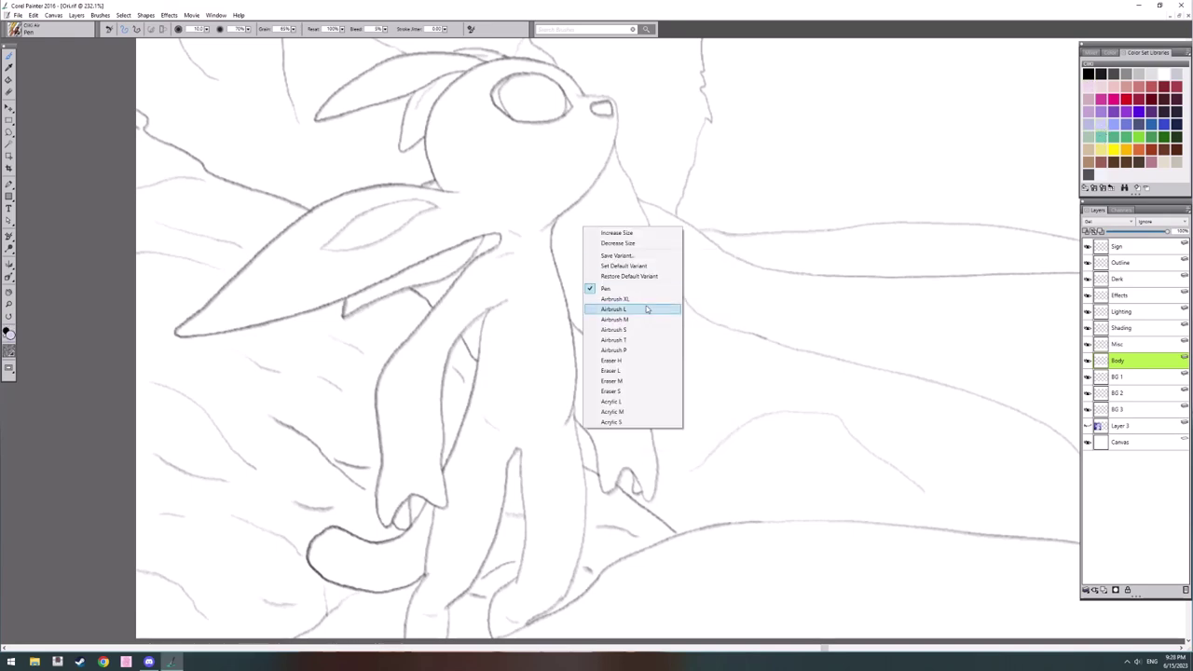
{"action": "left_click", "coordinate": [647, 310]}
{"action": "mouse_move", "coordinate": [523, 210]}
{"action": "left_mouse_down"}
{"action": "mouse_move", "coordinate": [566, 163]}
{"action": "mouse_move", "coordinate": [588, 158]}
{"action": "left_mouse_up"}
{"action": "scroll", "coordinate": [636, 261], "scroll_direction": "down", "scroll_amount": 3}
{"action": "left_click_drag", "start_coordinate": [602, 306], "coordinate": [649, 376]}
{"action": "mouse_move", "coordinate": [359, 395]}
{"action": "left_mouse_down"}
{"action": "mouse_move", "coordinate": [426, 377]}
{"action": "mouse_move", "coordinate": [447, 325]}
{"action": "mouse_move", "coordinate": [534, 254]}
{"action": "mouse_move", "coordinate": [646, 238]}
{"action": "mouse_move", "coordinate": [570, 269]}
{"action": "left_mouse_up"}
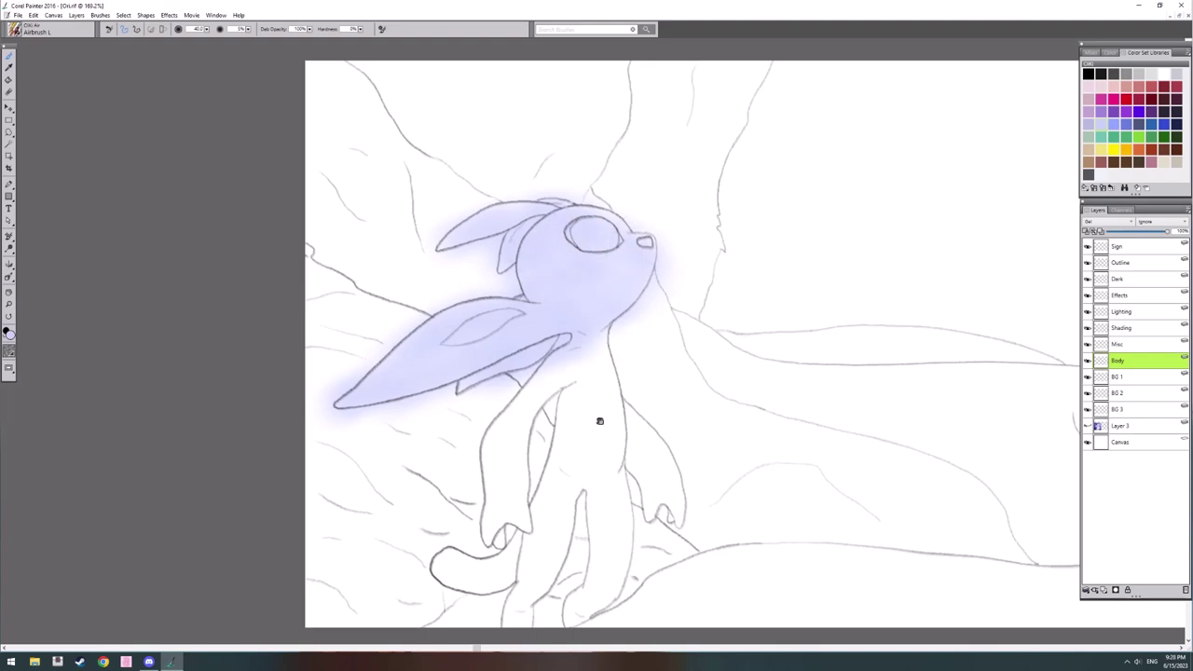
Step: Airbrush the torso, arms, legs and tail in the same light lavender on the Body layer
{"action": "left_click_drag", "start_coordinate": [600, 420], "coordinate": [614, 295]}
{"action": "mouse_move", "coordinate": [584, 219]}
{"action": "left_mouse_down"}
{"action": "mouse_move", "coordinate": [516, 306]}
{"action": "mouse_move", "coordinate": [601, 228]}
{"action": "mouse_move", "coordinate": [685, 382]}
{"action": "left_mouse_up"}
{"action": "mouse_move", "coordinate": [457, 438]}
{"action": "left_mouse_down"}
{"action": "mouse_move", "coordinate": [560, 438]}
{"action": "mouse_move", "coordinate": [582, 289]}
{"action": "mouse_move", "coordinate": [615, 466]}
{"action": "mouse_move", "coordinate": [633, 354]}
{"action": "left_mouse_up"}
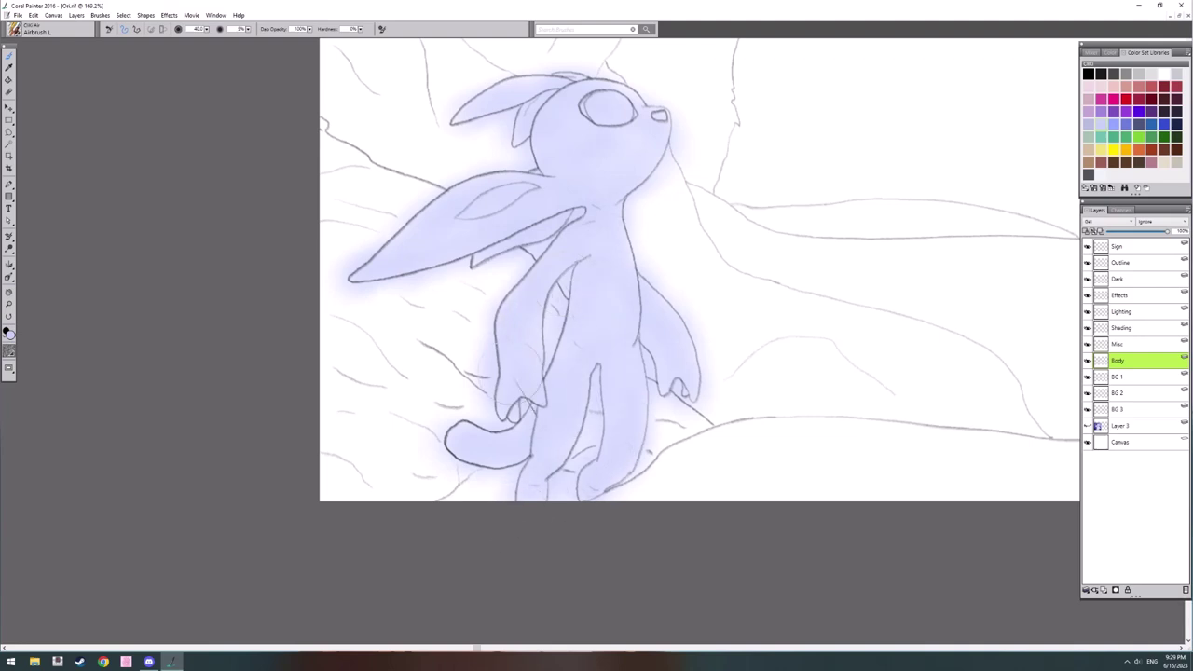
{"action": "left_click_drag", "start_coordinate": [530, 395], "coordinate": [705, 441]}
Step: Erase the lavender overspray around the large lower ear with the Eraser L variant
{"action": "scroll", "coordinate": [653, 373], "scroll_direction": "up", "scroll_amount": 5}
{"action": "left_click_drag", "start_coordinate": [647, 330], "coordinate": [615, 377]}
{"action": "right_click", "coordinate": [518, 354]}
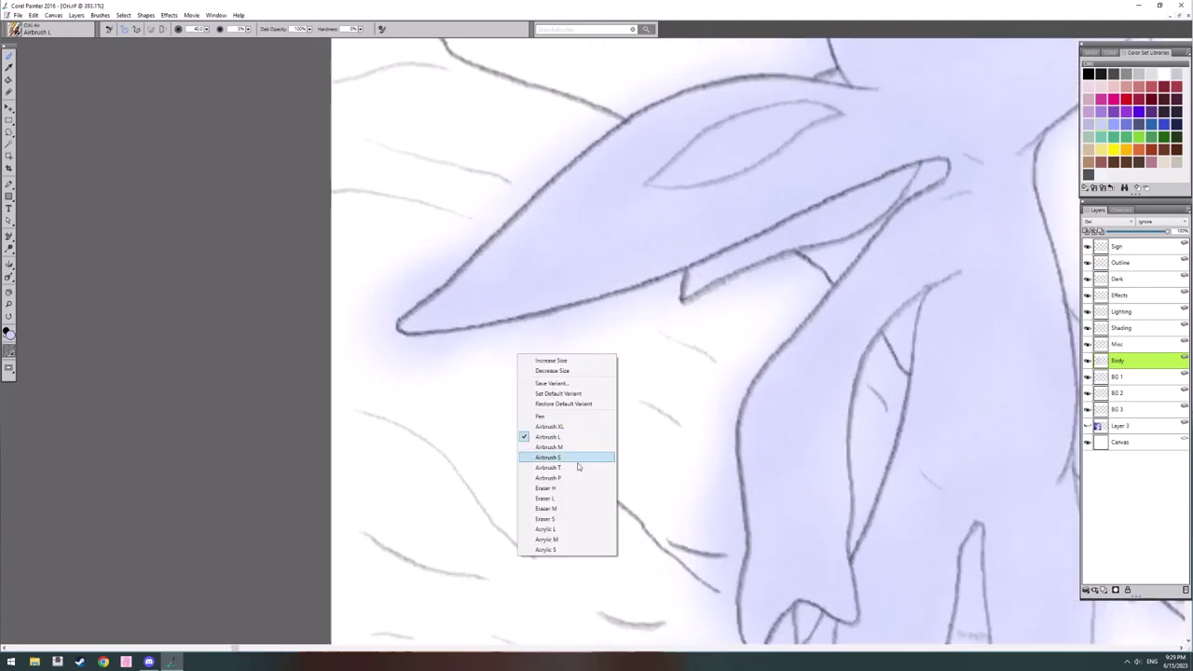
{"action": "left_click", "coordinate": [548, 498]}
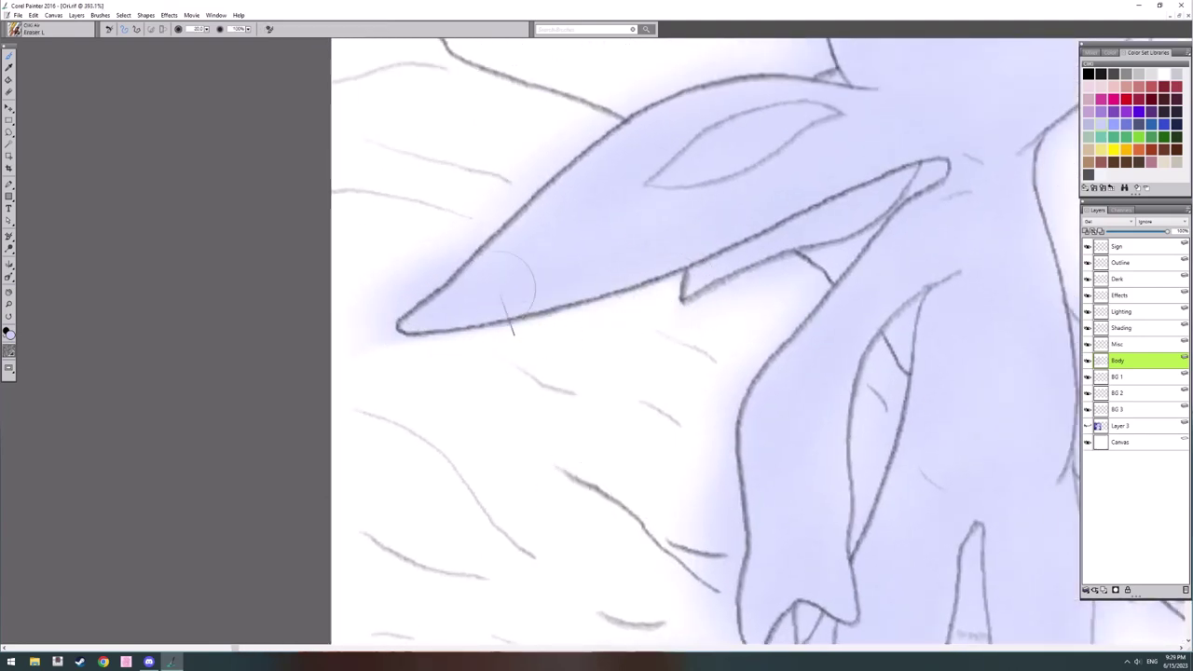
{"action": "mouse_move", "coordinate": [440, 271]}
{"action": "left_mouse_down"}
{"action": "mouse_move", "coordinate": [406, 358]}
{"action": "mouse_move", "coordinate": [347, 321]}
{"action": "left_mouse_up"}
{"action": "left_click_drag", "start_coordinate": [538, 234], "coordinate": [328, 428]}
{"action": "left_click_drag", "start_coordinate": [331, 373], "coordinate": [415, 317]}
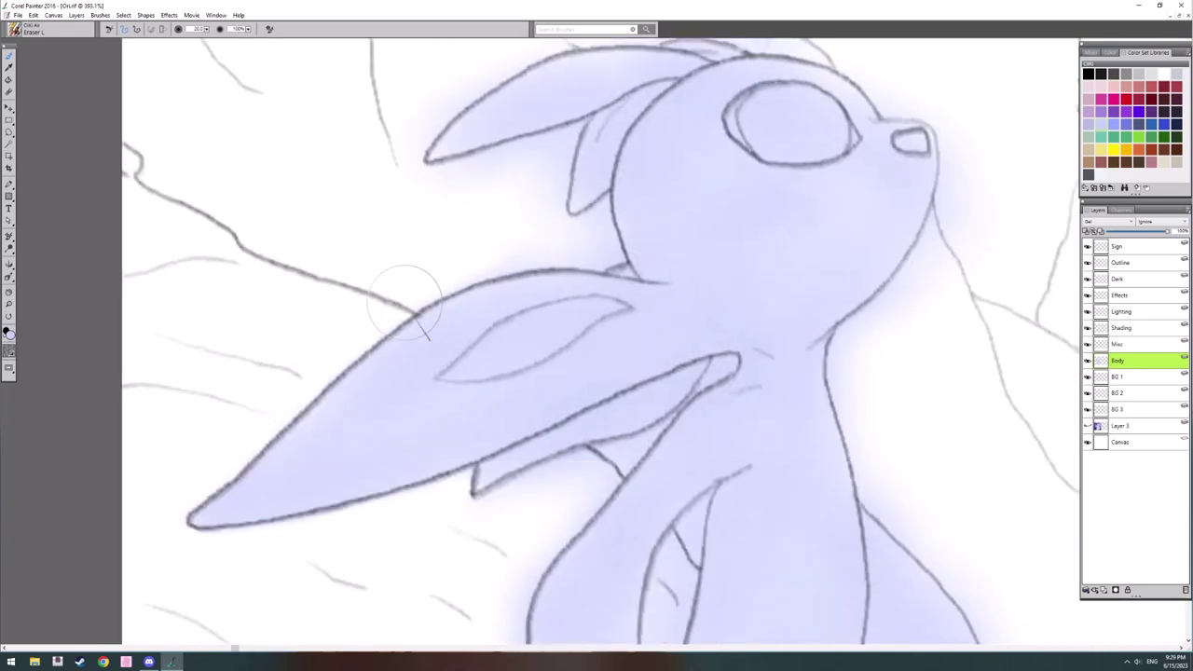
Step: Erase the overspray around the upper ears, the top of the head and the muzzle
{"action": "left_click_drag", "start_coordinate": [550, 237], "coordinate": [564, 305]}
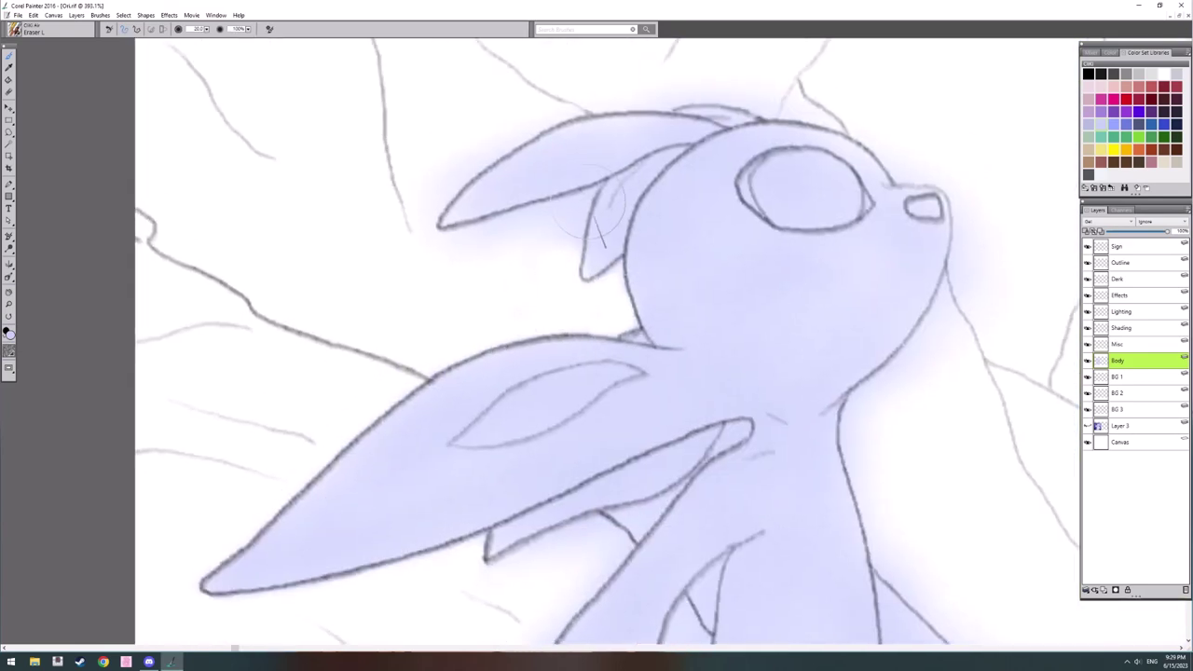
{"action": "left_click_drag", "start_coordinate": [457, 240], "coordinate": [459, 371]}
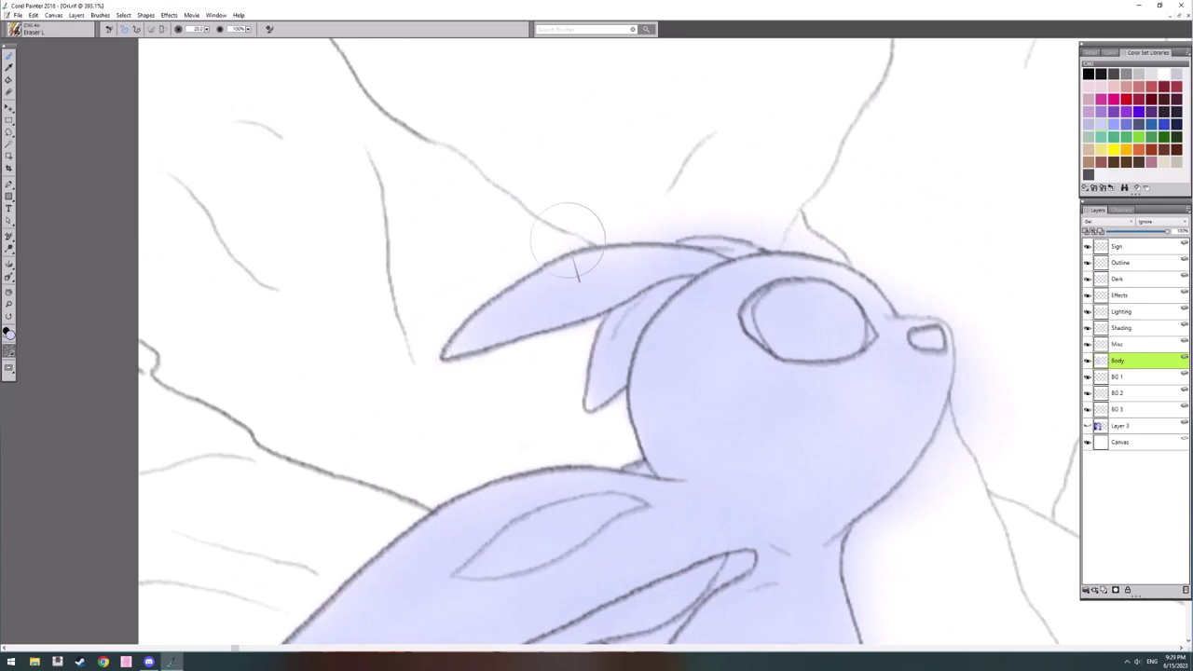
{"action": "left_click_drag", "start_coordinate": [750, 229], "coordinate": [466, 205]}
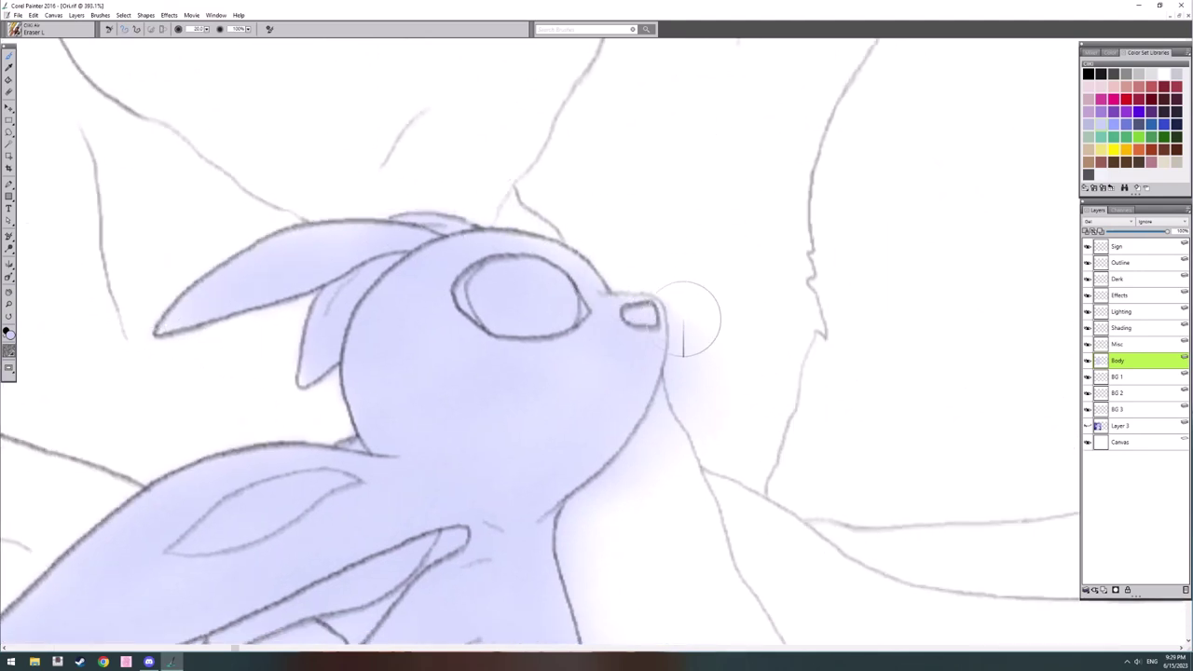
{"action": "left_click_drag", "start_coordinate": [709, 373], "coordinate": [731, 163]}
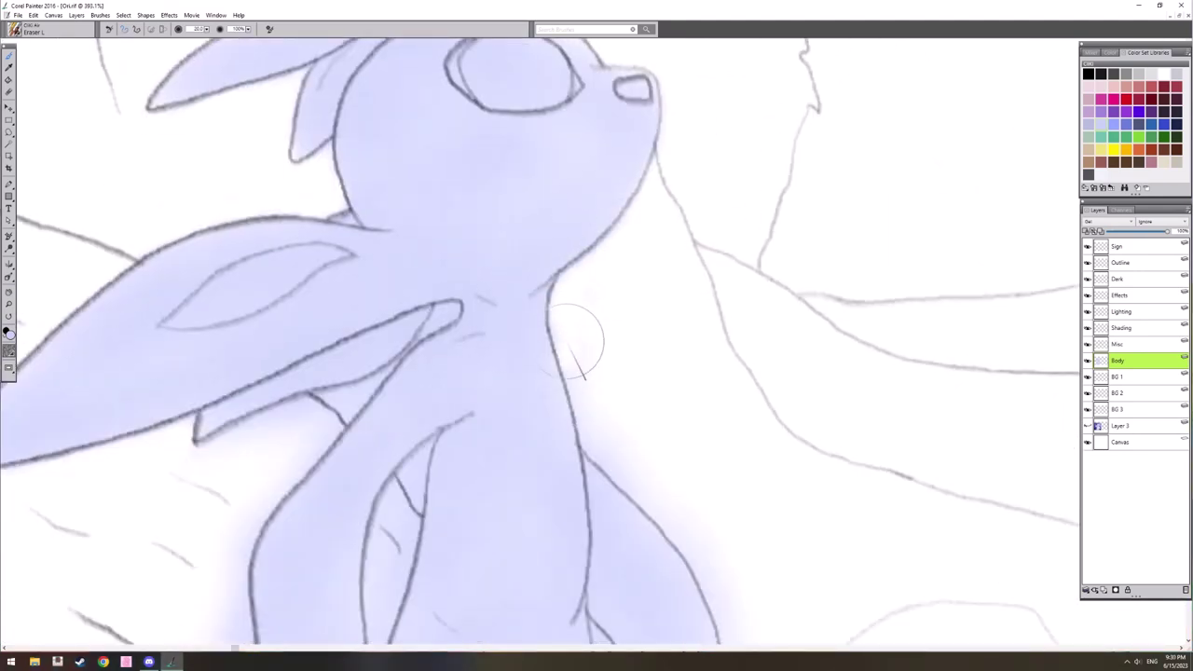
Step: Erase the overspray along the neck, the chest, the far arm and the outer edge of the far leg
{"action": "left_click_drag", "start_coordinate": [634, 392], "coordinate": [660, 182]}
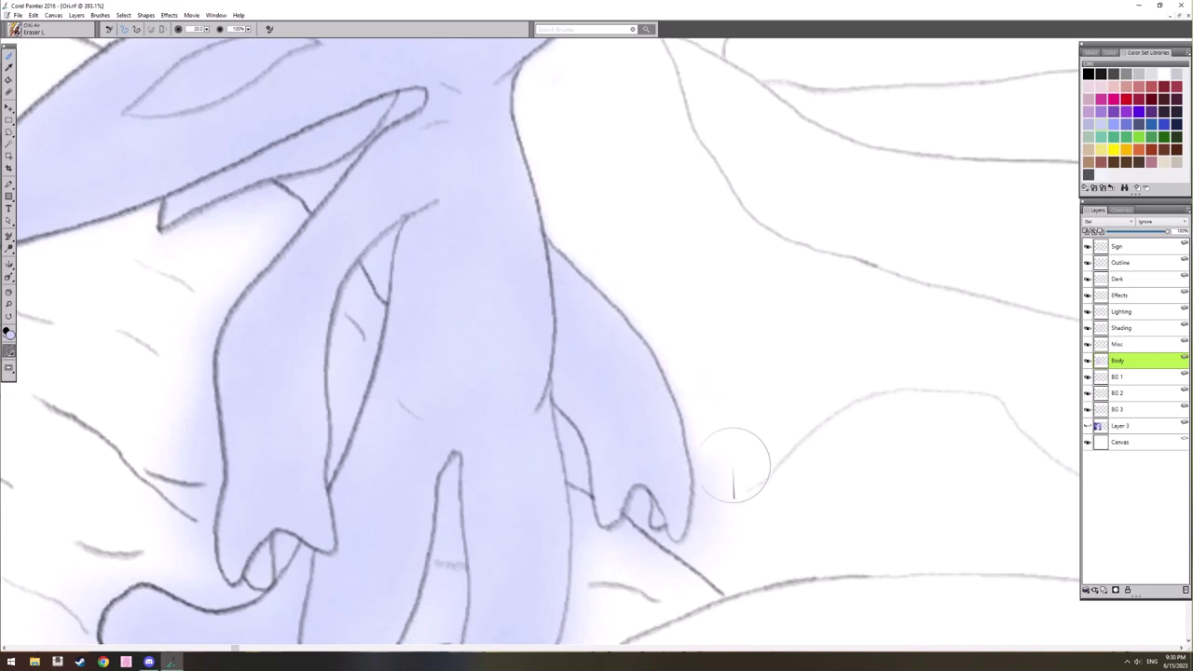
{"action": "left_click_drag", "start_coordinate": [724, 468], "coordinate": [761, 278]}
{"action": "mouse_move", "coordinate": [617, 347]}
{"action": "left_mouse_down"}
{"action": "mouse_move", "coordinate": [637, 373]}
{"action": "mouse_move", "coordinate": [670, 331]}
{"action": "mouse_move", "coordinate": [676, 359]}
{"action": "mouse_move", "coordinate": [711, 387]}
{"action": "mouse_move", "coordinate": [812, 269]}
{"action": "left_mouse_up"}
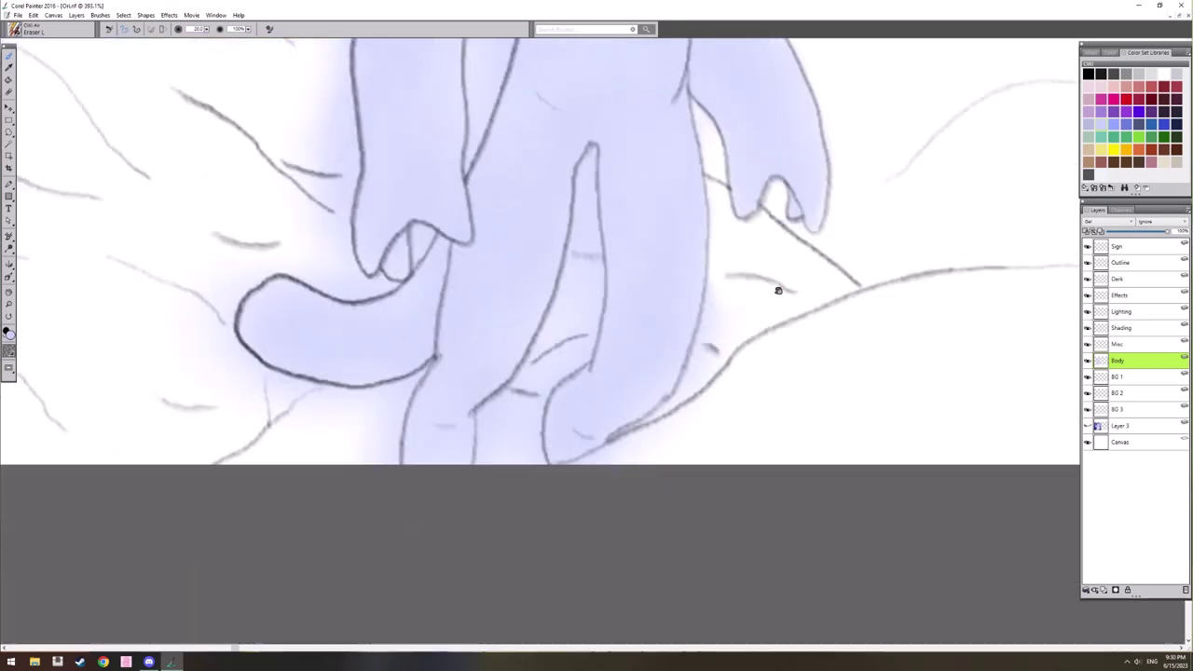
{"action": "mouse_move", "coordinate": [529, 442]}
{"action": "left_mouse_down"}
{"action": "mouse_move", "coordinate": [494, 441]}
{"action": "mouse_move", "coordinate": [536, 411]}
{"action": "mouse_move", "coordinate": [558, 372]}
{"action": "left_mouse_up"}
Step: Erase the overspray between and around the legs, and around the tail
{"action": "left_click_drag", "start_coordinate": [623, 267], "coordinate": [590, 349]}
{"action": "mouse_move", "coordinate": [559, 244]}
{"action": "left_mouse_down"}
{"action": "mouse_move", "coordinate": [527, 395]}
{"action": "mouse_move", "coordinate": [550, 411]}
{"action": "left_mouse_up"}
{"action": "left_click_drag", "start_coordinate": [413, 455], "coordinate": [564, 350]}
{"action": "mouse_move", "coordinate": [507, 384]}
{"action": "left_mouse_down"}
{"action": "mouse_move", "coordinate": [515, 373]}
{"action": "mouse_move", "coordinate": [400, 382]}
{"action": "mouse_move", "coordinate": [306, 326]}
{"action": "mouse_move", "coordinate": [345, 261]}
{"action": "mouse_move", "coordinate": [503, 261]}
{"action": "left_mouse_up"}
{"action": "left_click_drag", "start_coordinate": [535, 201], "coordinate": [534, 272]}
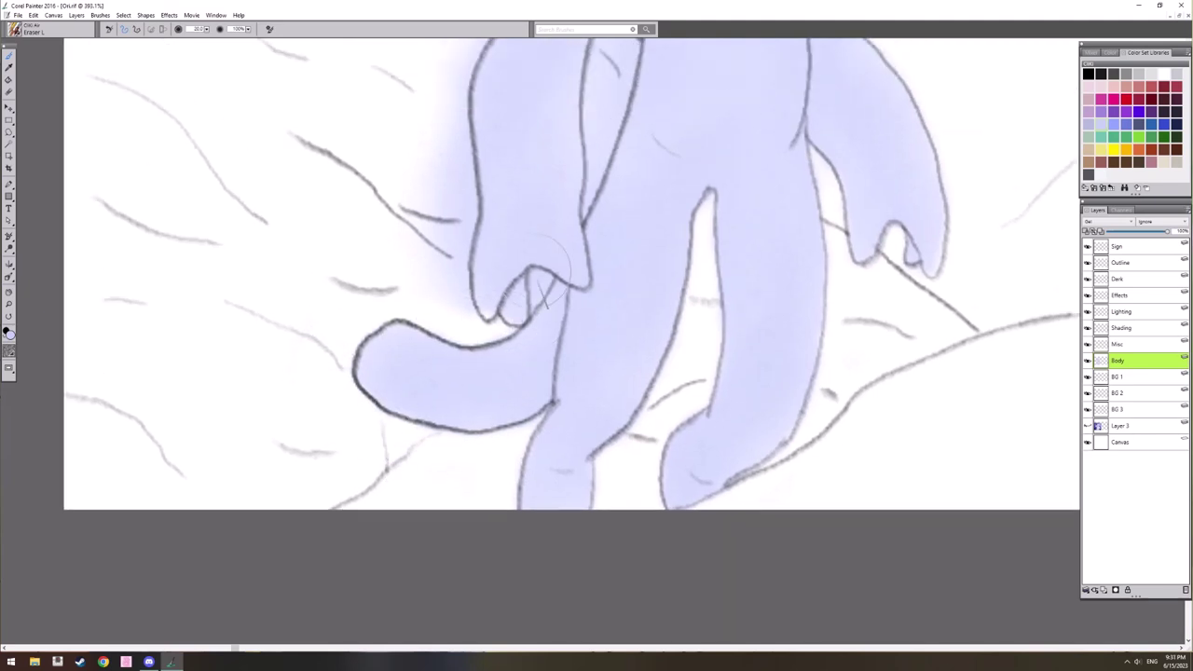
Step: Erase the overspray along the near arm and beneath the ear, and clear the fill inside the eye and nose
{"action": "mouse_move", "coordinate": [457, 308]}
{"action": "left_mouse_down"}
{"action": "mouse_move", "coordinate": [442, 175]}
{"action": "mouse_move", "coordinate": [457, 145]}
{"action": "left_mouse_up"}
{"action": "left_click_drag", "start_coordinate": [486, 247], "coordinate": [423, 470]}
{"action": "mouse_move", "coordinate": [398, 289]}
{"action": "left_mouse_down"}
{"action": "mouse_move", "coordinate": [418, 234]}
{"action": "mouse_move", "coordinate": [401, 242]}
{"action": "mouse_move", "coordinate": [438, 186]}
{"action": "mouse_move", "coordinate": [503, 150]}
{"action": "mouse_move", "coordinate": [587, 219]}
{"action": "mouse_move", "coordinate": [549, 299]}
{"action": "mouse_move", "coordinate": [546, 395]}
{"action": "mouse_move", "coordinate": [563, 257]}
{"action": "mouse_move", "coordinate": [516, 436]}
{"action": "left_mouse_up"}
{"action": "mouse_move", "coordinate": [561, 245]}
{"action": "left_mouse_down"}
{"action": "mouse_move", "coordinate": [536, 262]}
{"action": "mouse_move", "coordinate": [401, 539]}
{"action": "left_mouse_up"}
{"action": "mouse_move", "coordinate": [489, 264]}
{"action": "left_mouse_down"}
{"action": "mouse_move", "coordinate": [522, 305]}
{"action": "mouse_move", "coordinate": [523, 258]}
{"action": "mouse_move", "coordinate": [493, 245]}
{"action": "left_mouse_up"}
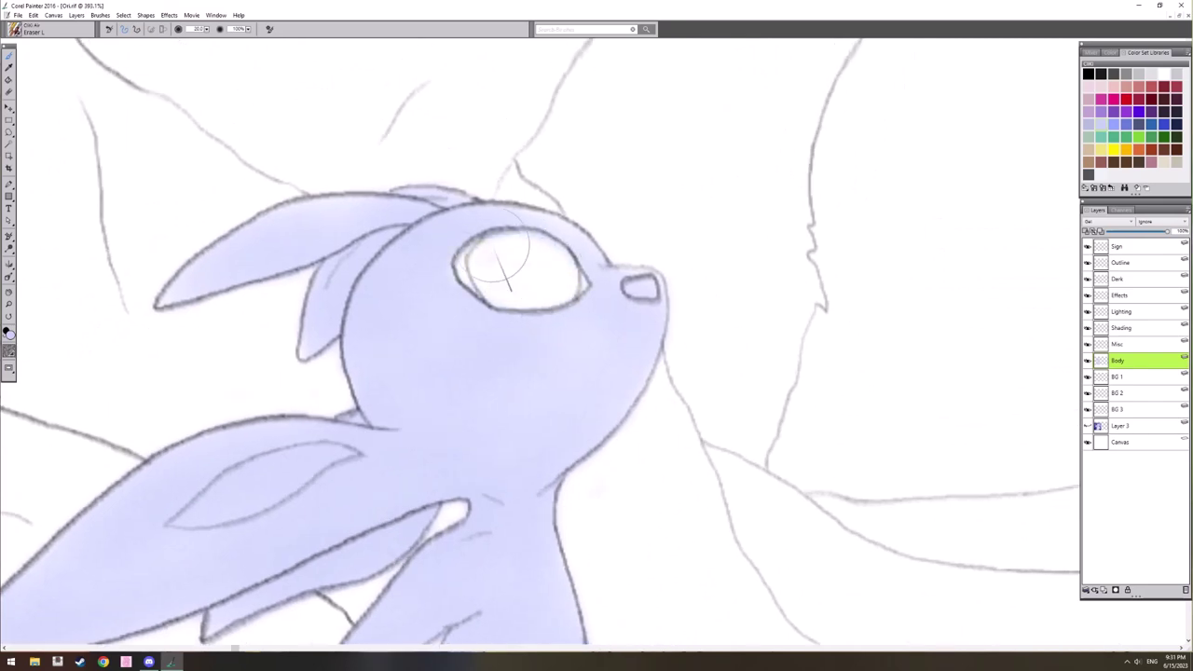
{"action": "scroll", "coordinate": [624, 293], "scroll_direction": "down", "scroll_amount": 10}
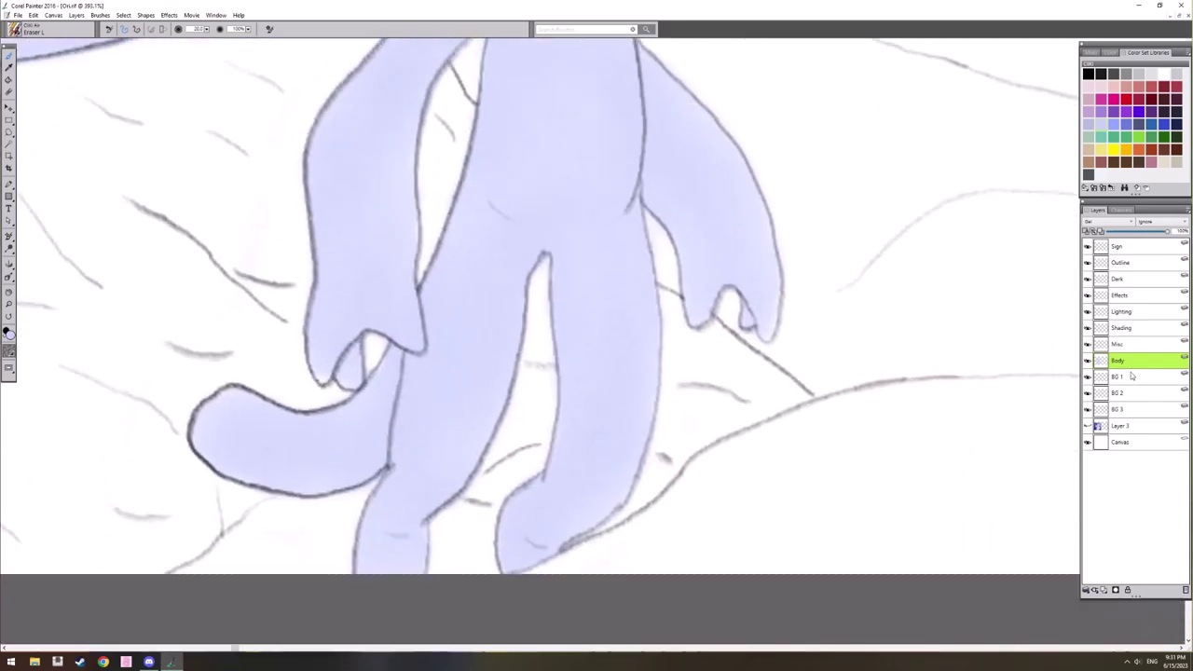
Step: Fill the nose with dark grey on the Misc layer using the Airbrush S variant
{"action": "left_click", "coordinate": [1133, 345]}
{"action": "scroll", "coordinate": [681, 233], "scroll_direction": "up", "scroll_amount": 10}
{"action": "right_click", "coordinate": [679, 274]}
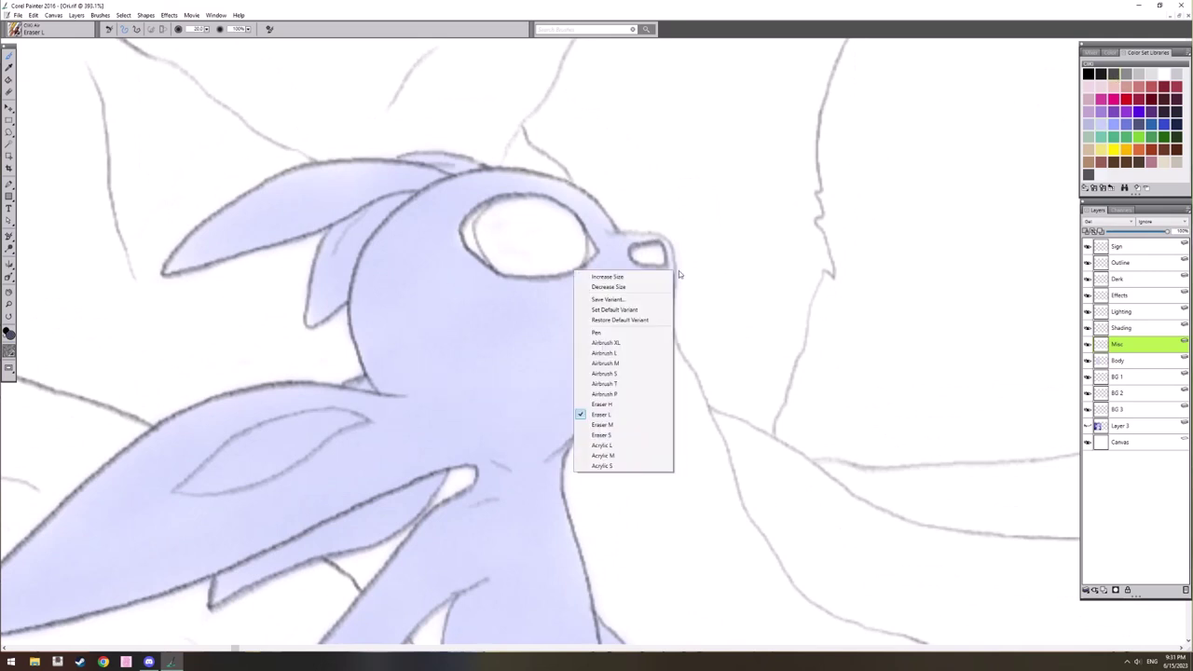
{"action": "left_click", "coordinate": [604, 373]}
{"action": "left_click_drag", "start_coordinate": [641, 252], "coordinate": [647, 252]}
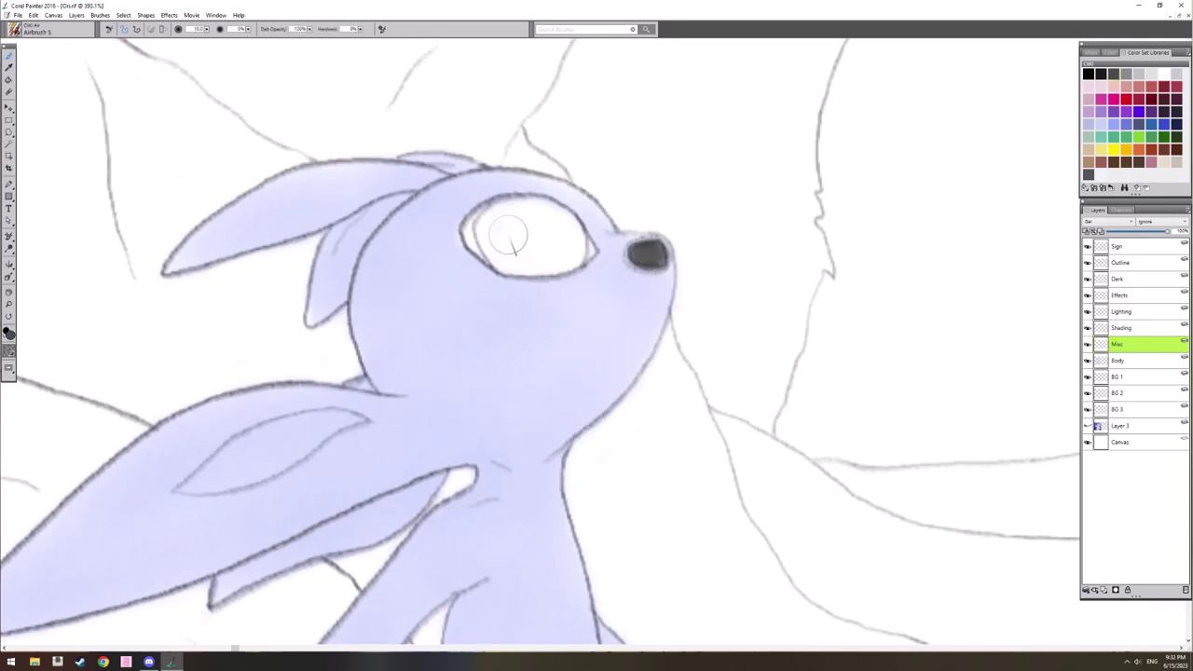
{"action": "left_click_drag", "start_coordinate": [500, 218], "coordinate": [522, 244]}
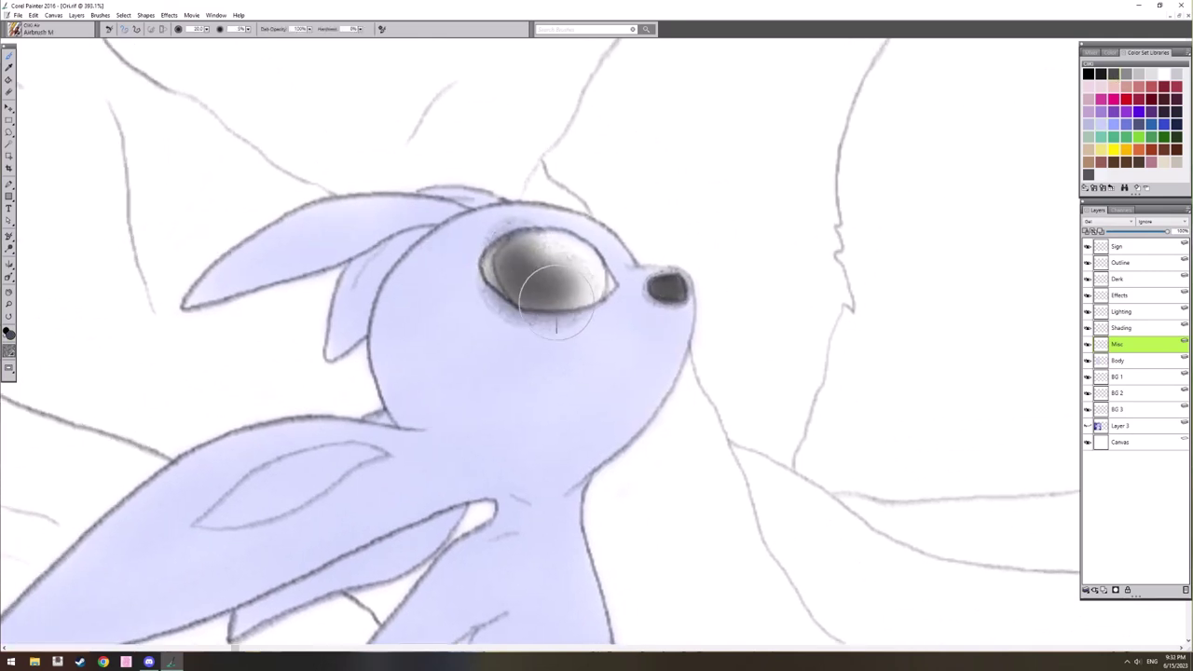
{"action": "mouse_move", "coordinate": [559, 270]}
{"action": "left_mouse_down"}
{"action": "mouse_move", "coordinate": [545, 265]}
{"action": "mouse_move", "coordinate": [570, 285]}
{"action": "left_mouse_up"}
{"action": "key", "text": "ctrl+z"}
{"action": "key", "text": "ctrl+z"}
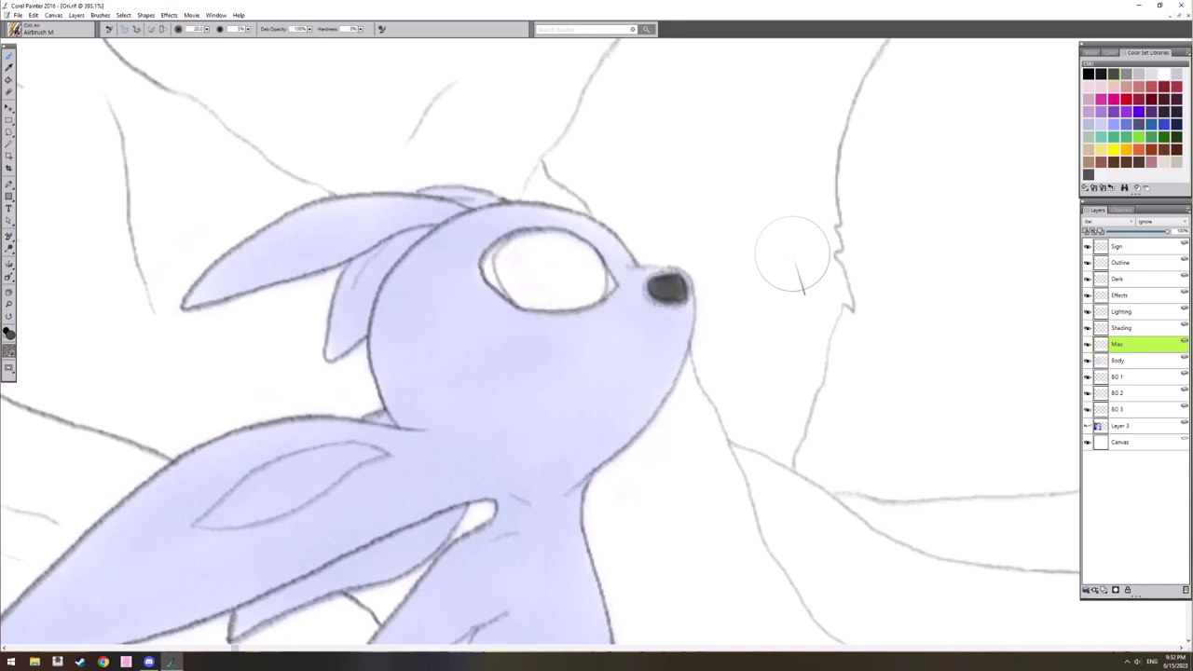
Step: Paint the inner and outer corners of the eye in a muted blue-grey with the Airbrush T variant
{"action": "left_click", "coordinate": [1117, 109]}
{"action": "right_click", "coordinate": [475, 294]}
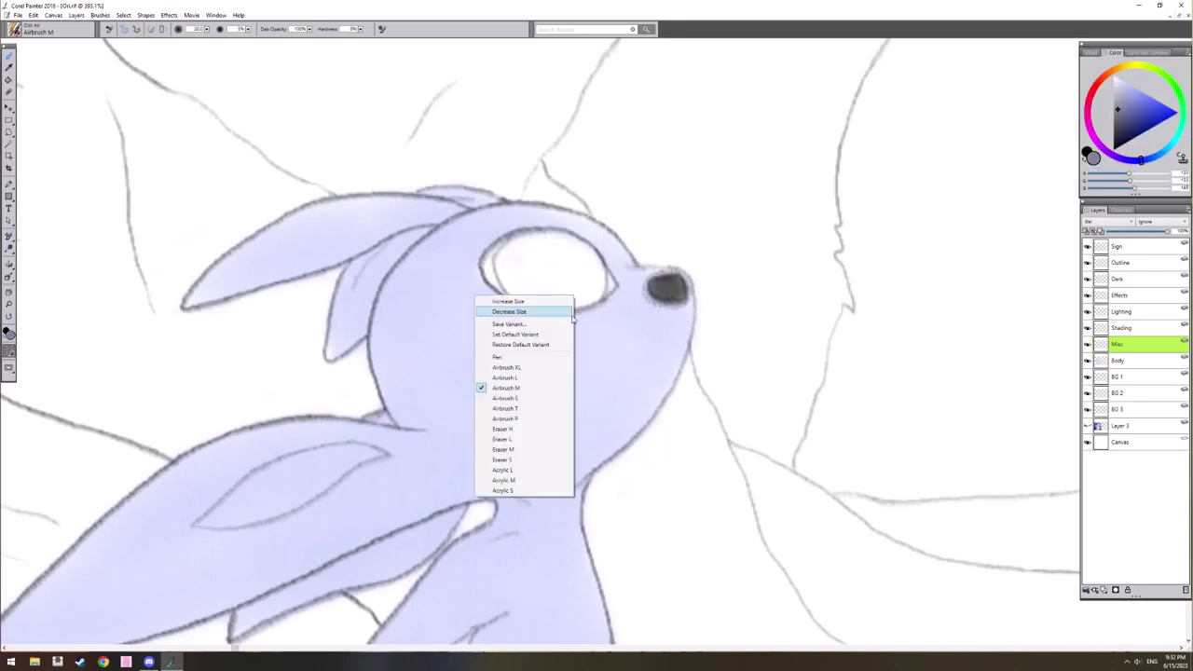
{"action": "left_click", "coordinate": [503, 411]}
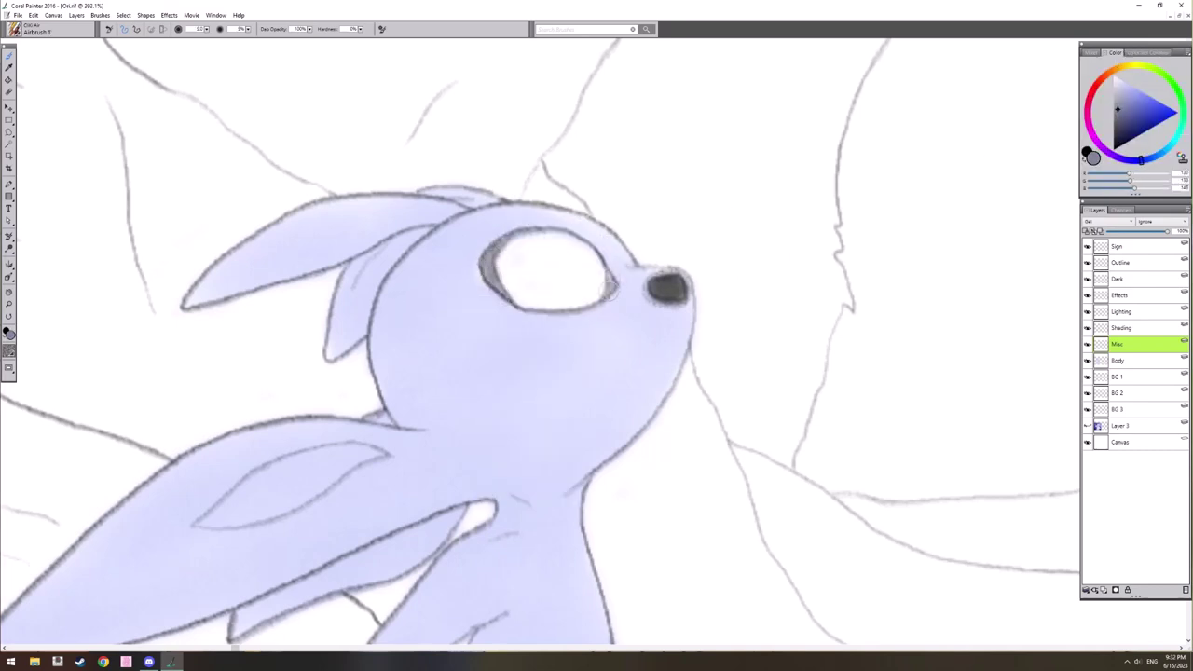
Step: Fill the large inner oval of the eye with dark grey using the Airbrush M variant
{"action": "left_click", "coordinate": [1147, 54]}
{"action": "left_click", "coordinate": [1113, 75]}
{"action": "right_click", "coordinate": [509, 284]}
{"action": "left_click", "coordinate": [539, 378]}
{"action": "mouse_move", "coordinate": [548, 233]}
{"action": "left_mouse_down"}
{"action": "mouse_move", "coordinate": [538, 266]}
{"action": "mouse_move", "coordinate": [581, 268]}
{"action": "mouse_move", "coordinate": [536, 240]}
{"action": "mouse_move", "coordinate": [521, 282]}
{"action": "mouse_move", "coordinate": [575, 277]}
{"action": "mouse_move", "coordinate": [562, 257]}
{"action": "mouse_move", "coordinate": [519, 281]}
{"action": "left_mouse_up"}
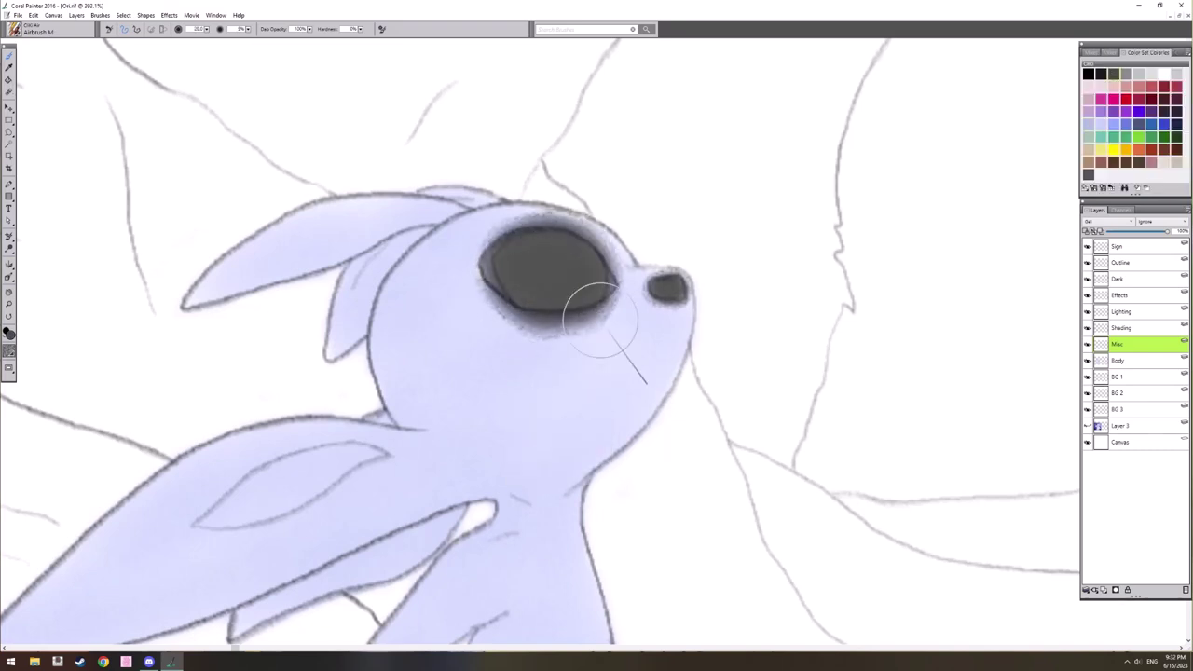
Step: Erase the dark overspray around the eye and nose on the Misc layer with the Eraser M and Eraser S variants
{"action": "left_click_drag", "start_coordinate": [642, 351], "coordinate": [612, 381]}
{"action": "scroll", "coordinate": [626, 377], "scroll_direction": "up", "scroll_amount": 4}
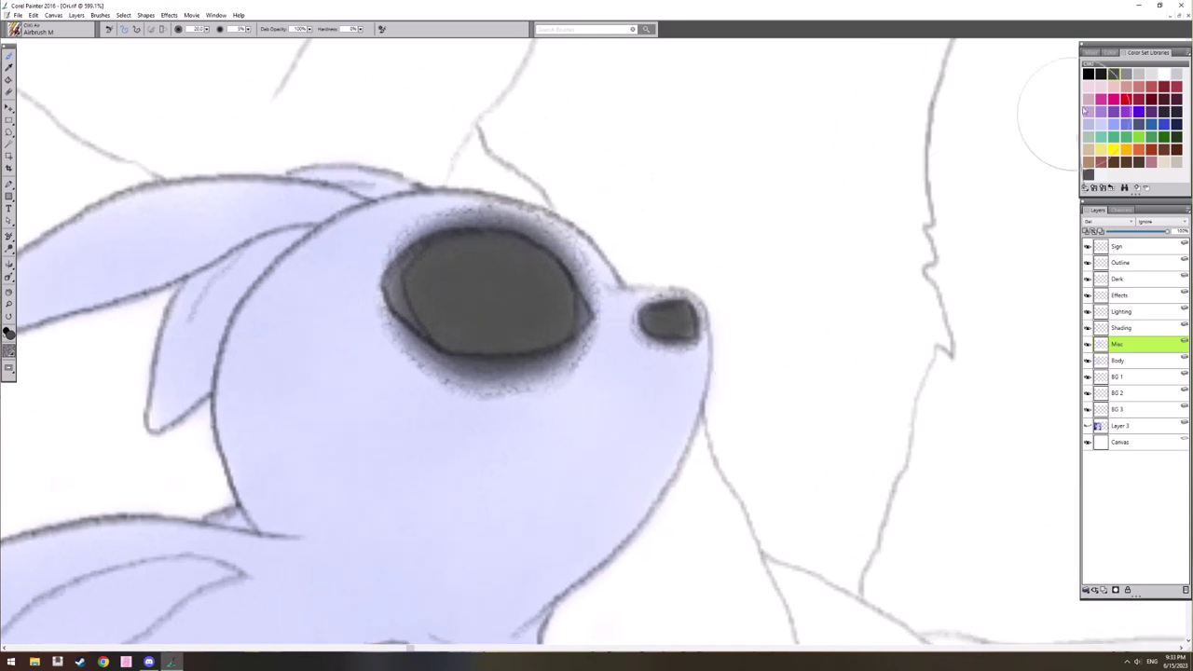
{"action": "right_click", "coordinate": [523, 239]}
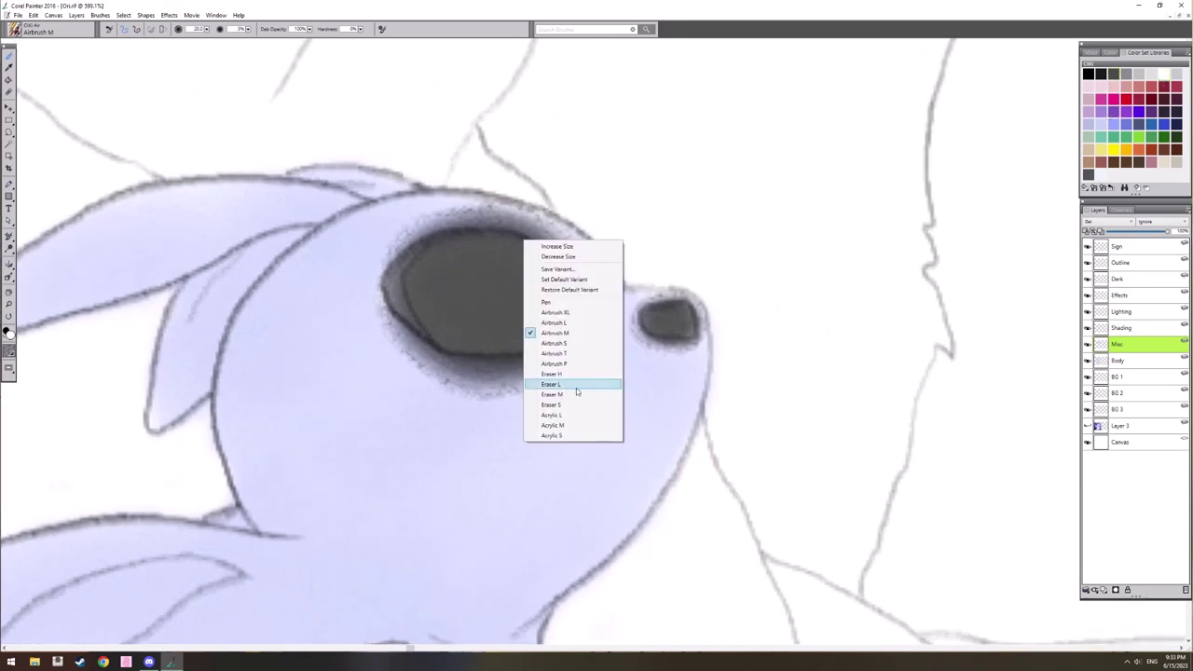
{"action": "left_click", "coordinate": [576, 384]}
{"action": "right_click", "coordinate": [397, 370]}
{"action": "left_click", "coordinate": [454, 527]}
{"action": "left_click_drag", "start_coordinate": [494, 374], "coordinate": [565, 355]}
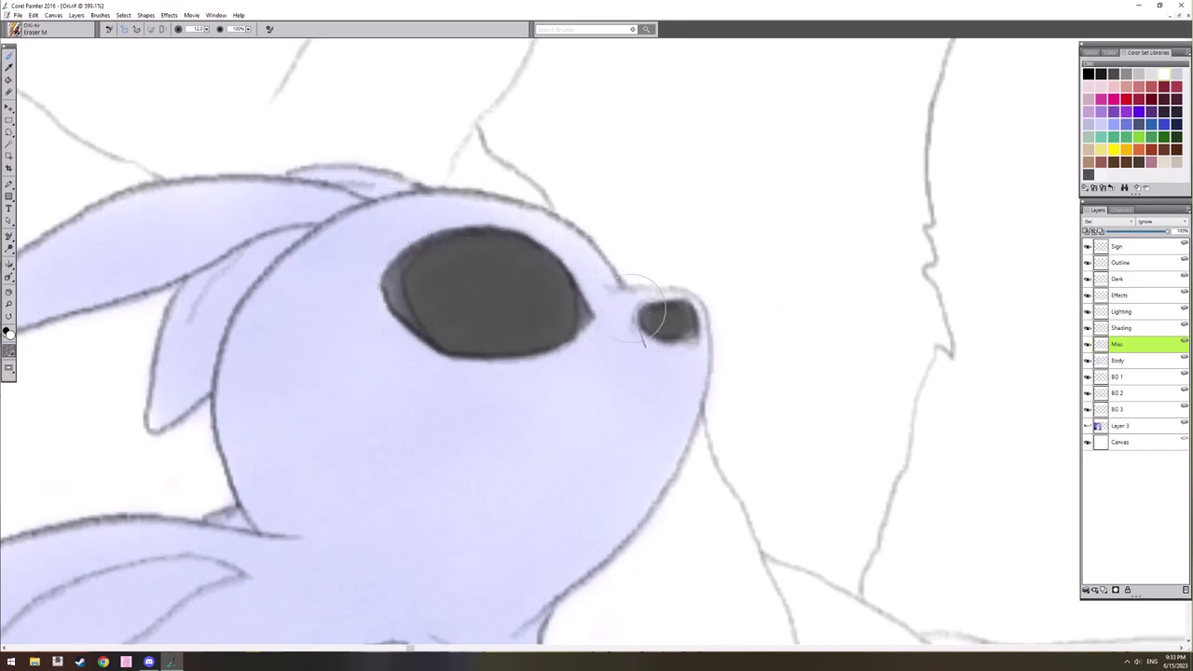
{"action": "right_click", "coordinate": [595, 346]}
{"action": "left_click", "coordinate": [684, 512]}
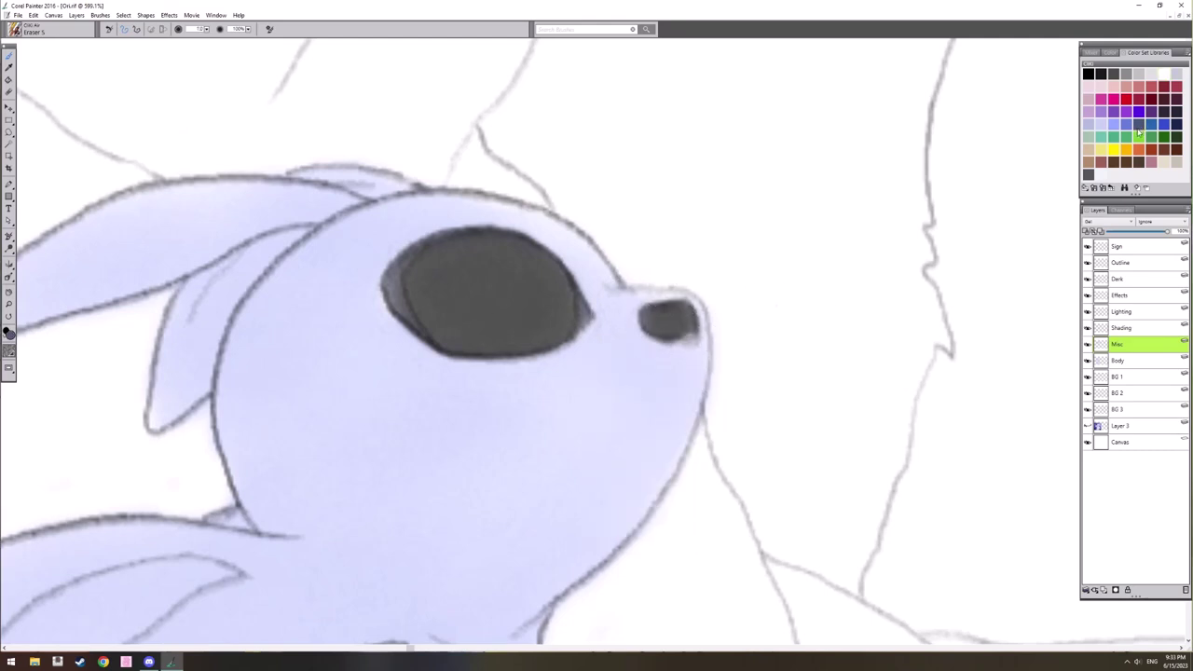
Step: Tint the eye dark blue and darken its centre to near black with the Airbrush M variant
{"action": "right_click", "coordinate": [561, 246]}
{"action": "left_click", "coordinate": [511, 337]}
{"action": "right_click", "coordinate": [509, 335]}
{"action": "left_click", "coordinate": [487, 418]}
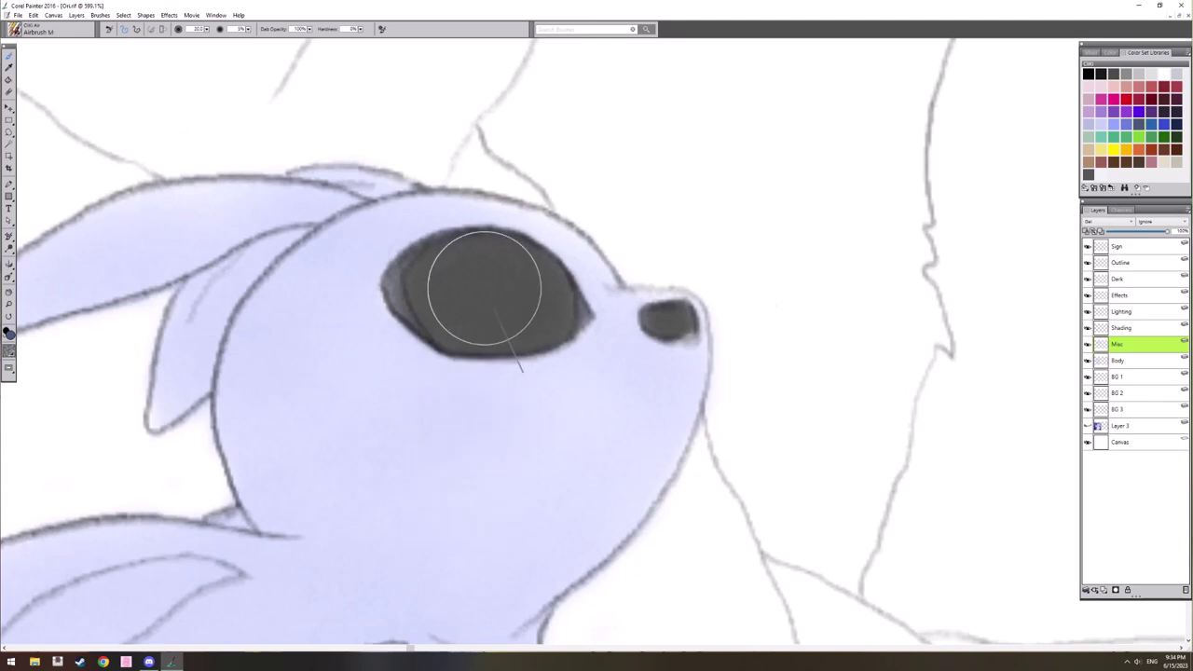
{"action": "mouse_move", "coordinate": [480, 282]}
{"action": "left_mouse_down"}
{"action": "mouse_move", "coordinate": [545, 343]}
{"action": "mouse_move", "coordinate": [431, 319]}
{"action": "mouse_move", "coordinate": [519, 364]}
{"action": "left_mouse_up"}
{"action": "key", "text": "ctrl+z"}
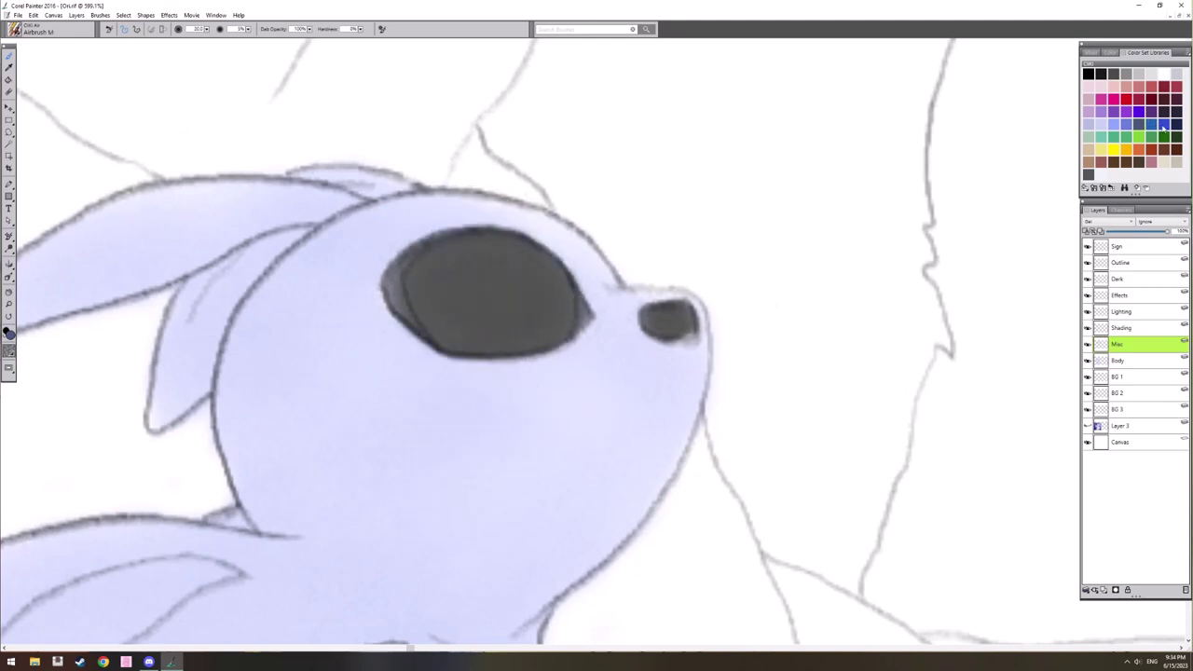
{"action": "mouse_move", "coordinate": [458, 259]}
{"action": "left_mouse_down"}
{"action": "mouse_move", "coordinate": [528, 341]}
{"action": "mouse_move", "coordinate": [568, 261]}
{"action": "left_mouse_up"}
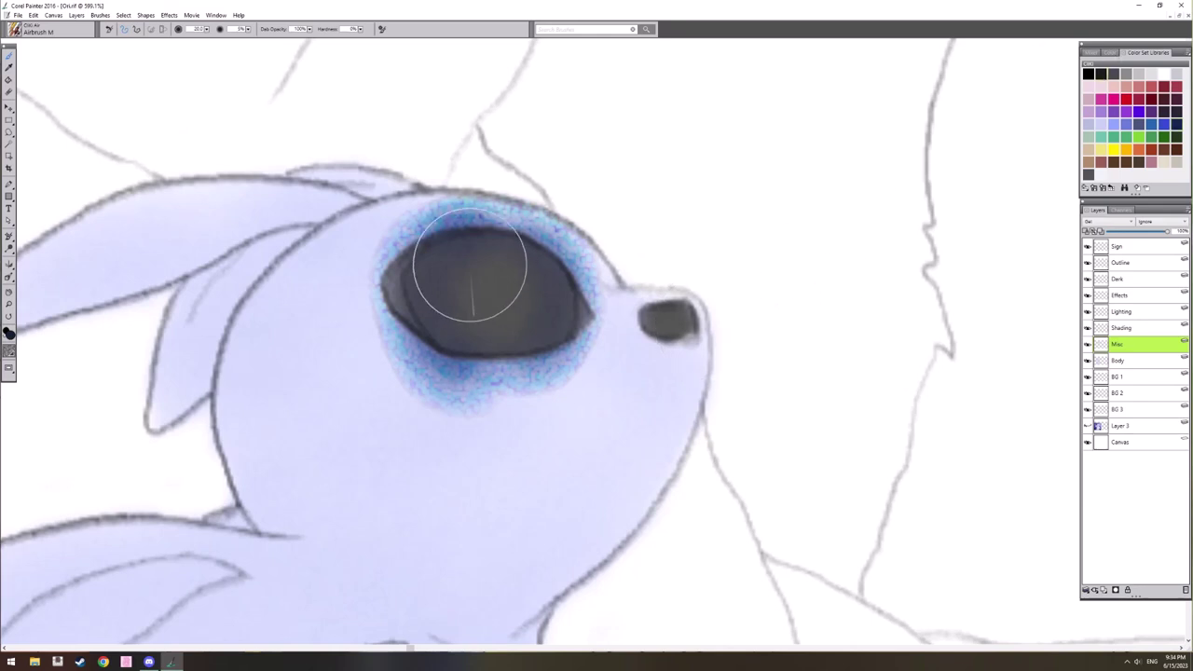
{"action": "mouse_move", "coordinate": [470, 265]}
{"action": "left_mouse_down"}
{"action": "mouse_move", "coordinate": [518, 266]}
{"action": "mouse_move", "coordinate": [521, 279]}
{"action": "mouse_move", "coordinate": [501, 274]}
{"action": "mouse_move", "coordinate": [529, 315]}
{"action": "left_mouse_up"}
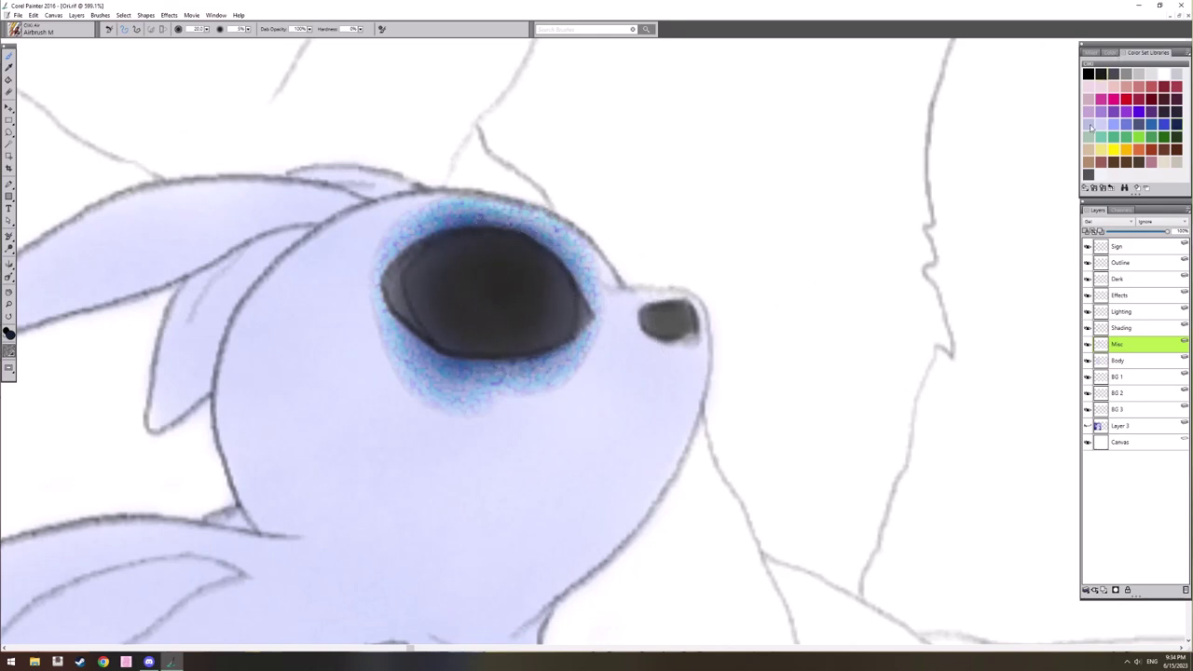
Step: Repaint the corners of the eye in dark grey with the Airbrush T variant
{"action": "left_click", "coordinate": [1105, 77]}
{"action": "right_click", "coordinate": [399, 286]}
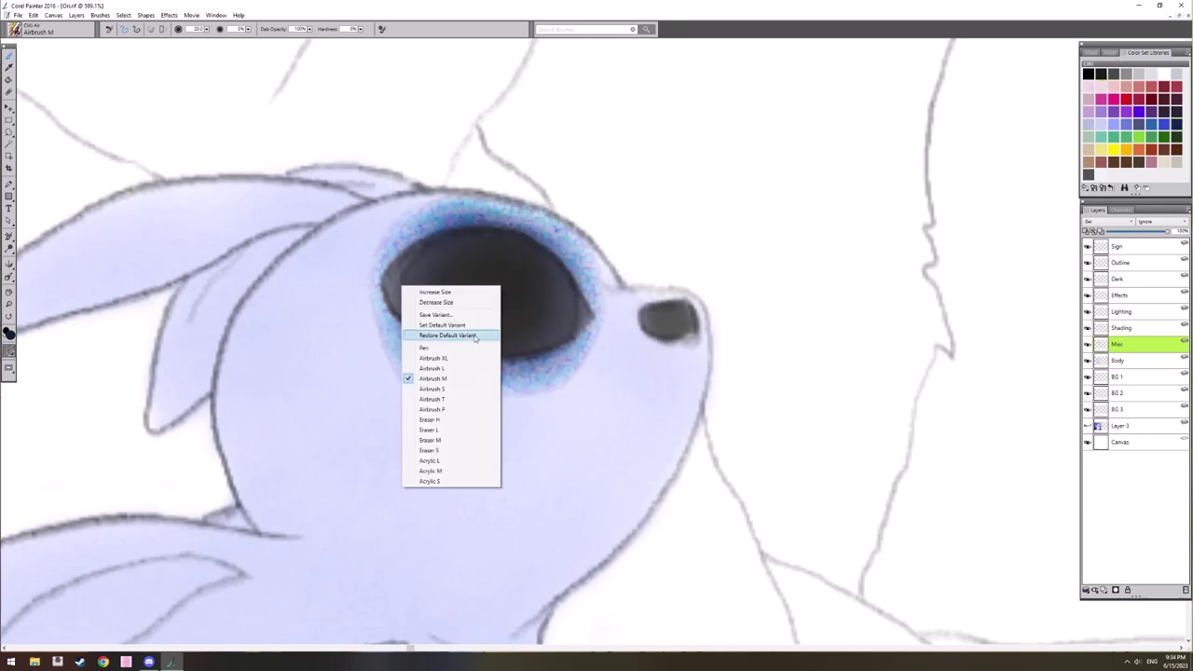
{"action": "left_click", "coordinate": [436, 402]}
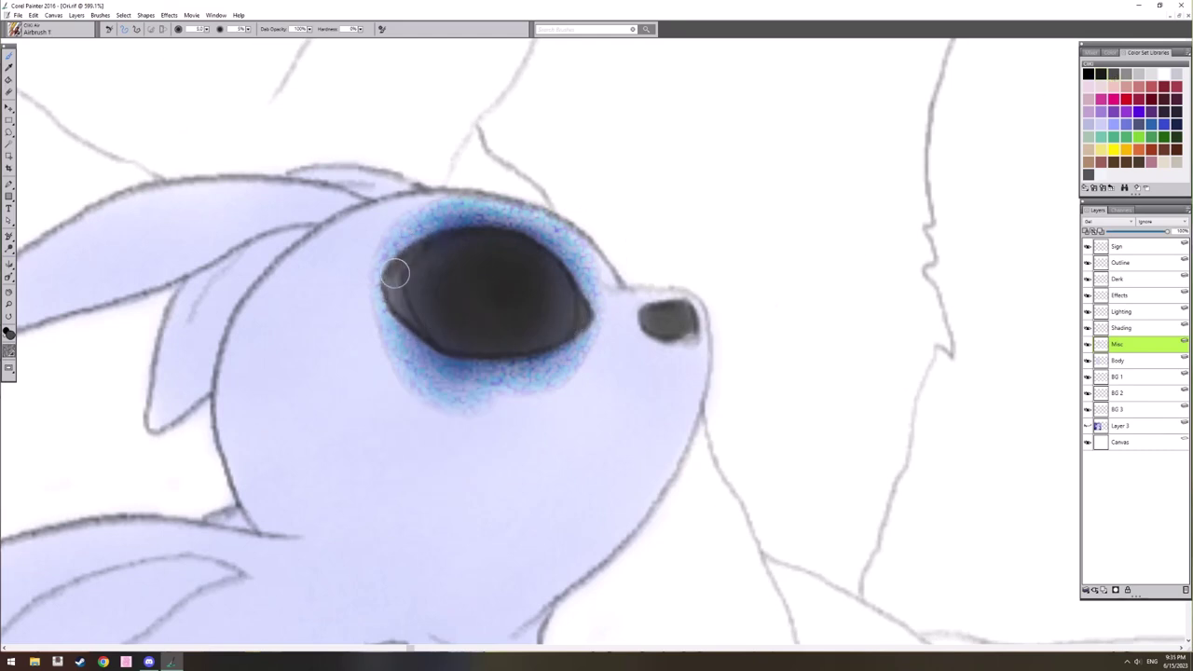
Step: Erase the blue overspray around the eye outline with the Eraser M and Eraser S variants
{"action": "left_click_drag", "start_coordinate": [426, 252], "coordinate": [473, 223]}
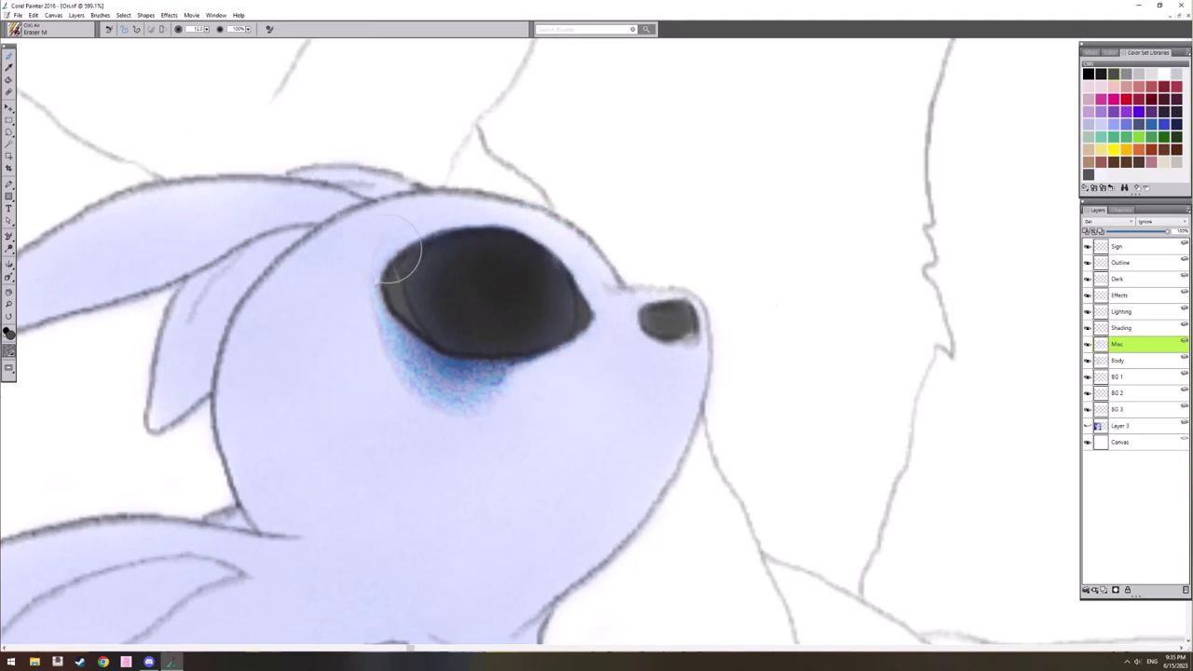
{"action": "left_click_drag", "start_coordinate": [413, 347], "coordinate": [524, 372]}
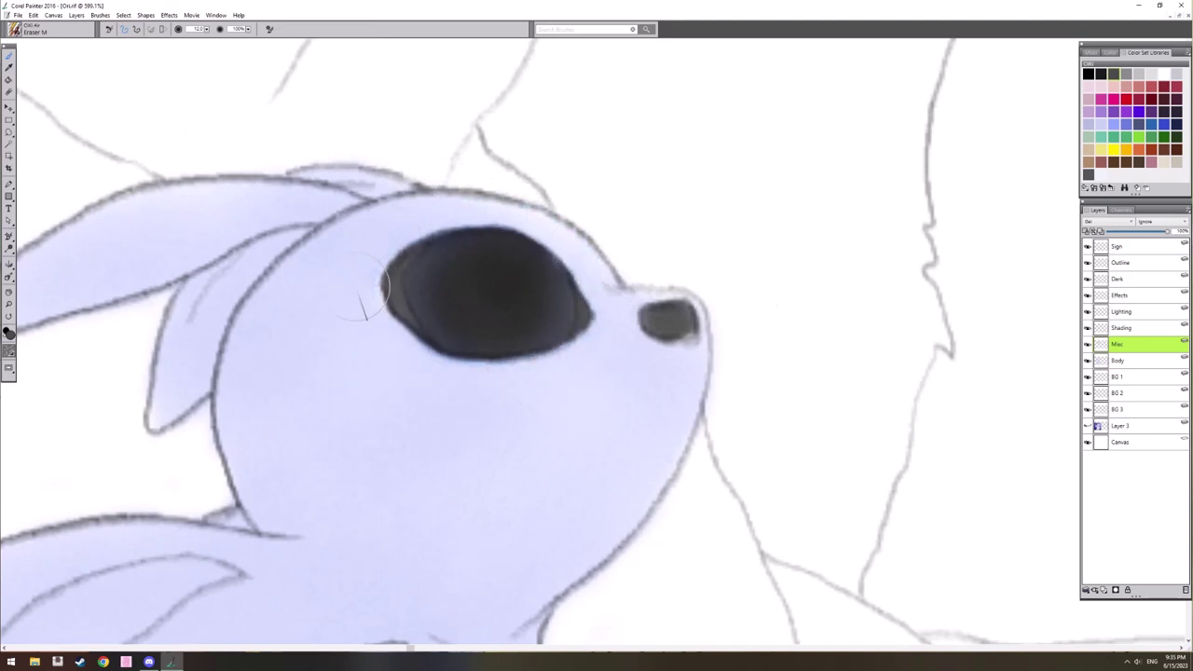
{"action": "key", "text": "F2"}
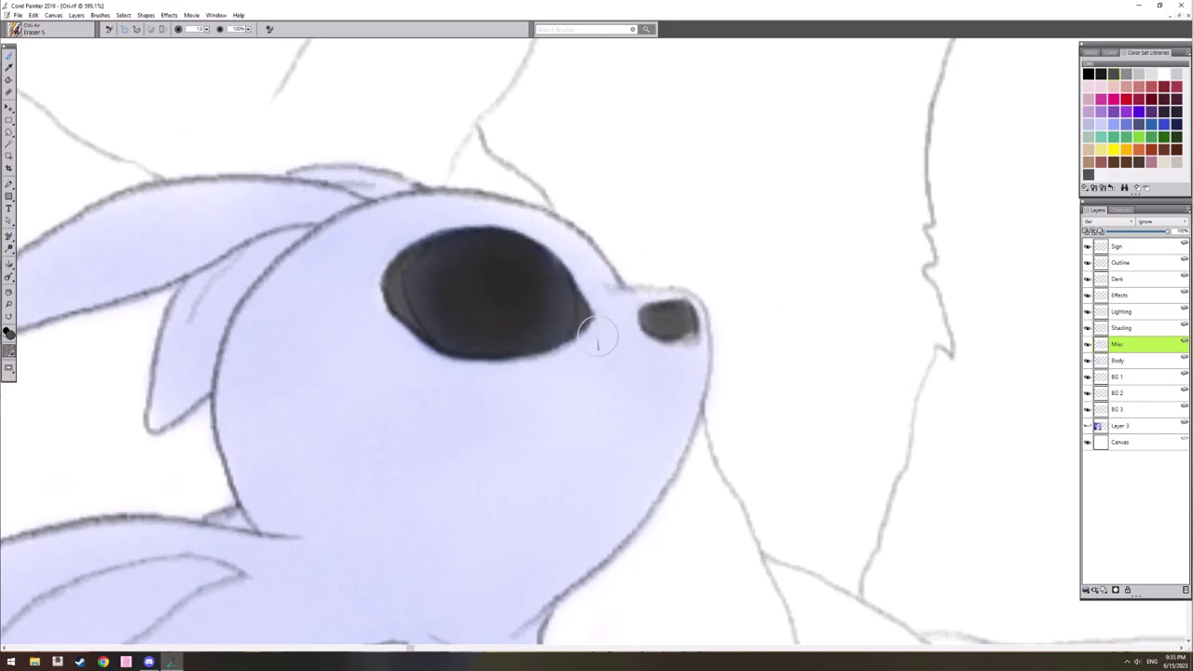
Step: Fill the inner marking of the large ear with muted blue-grey on the Body layer using Airbrush M
{"action": "scroll", "coordinate": [506, 400], "scroll_direction": "down", "scroll_amount": 9}
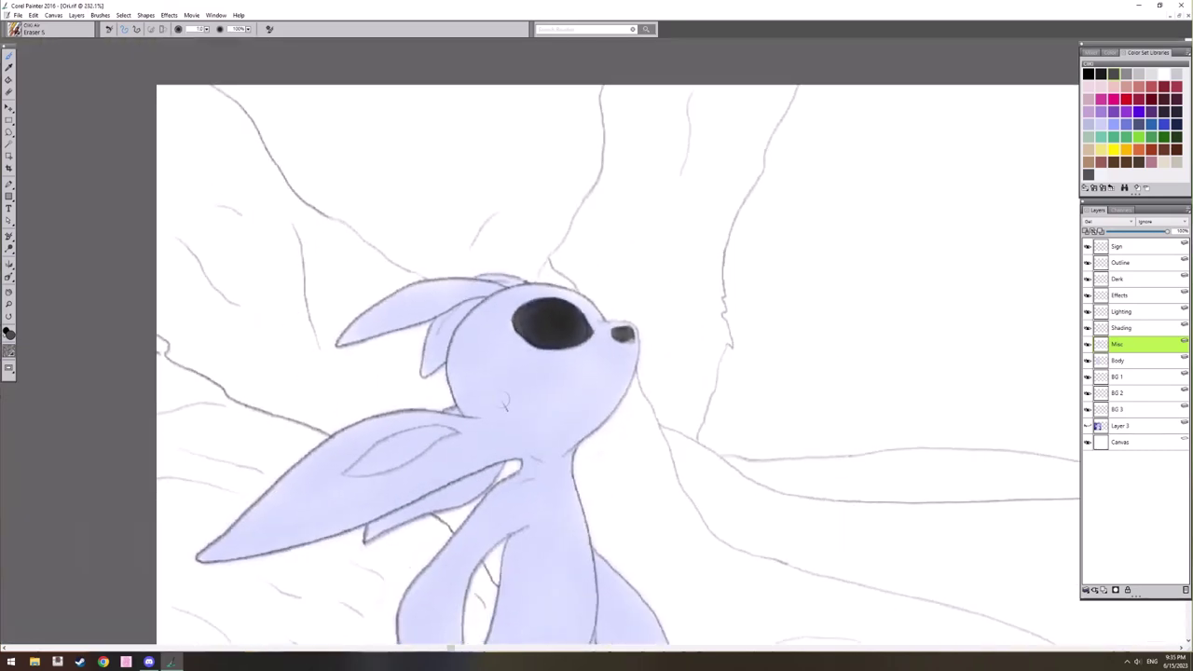
{"action": "left_click_drag", "start_coordinate": [591, 490], "coordinate": [735, 303]}
{"action": "scroll", "coordinate": [735, 303], "scroll_direction": "up", "scroll_amount": 3}
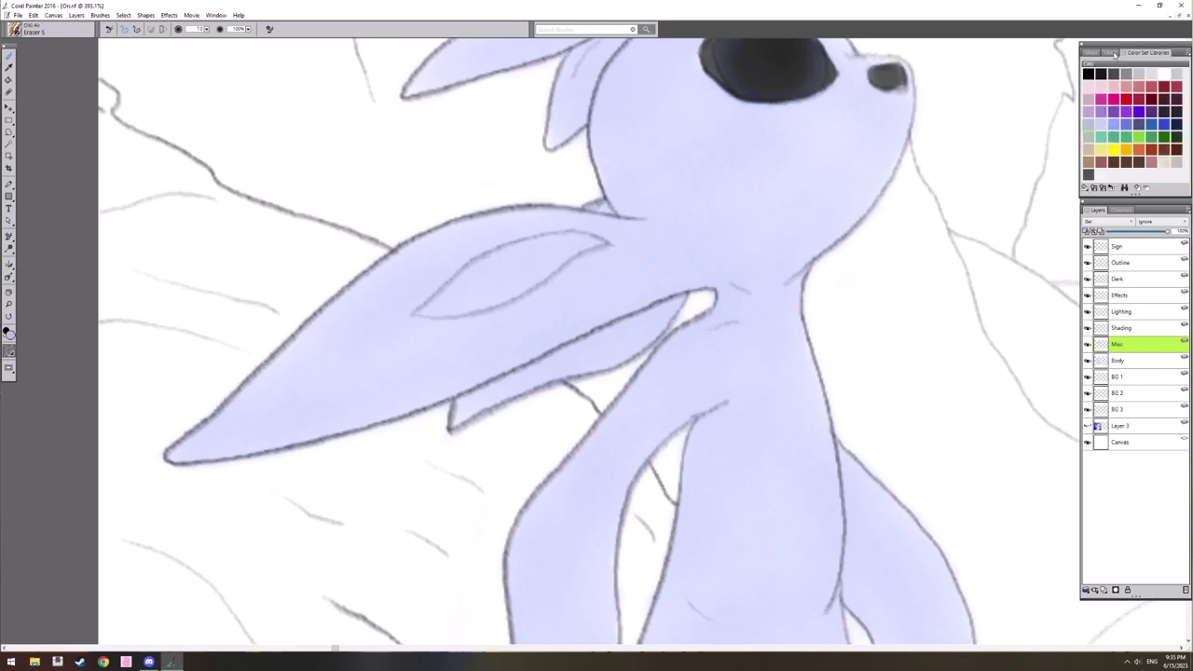
{"action": "left_click", "coordinate": [1114, 53]}
{"action": "right_click", "coordinate": [488, 298]}
{"action": "left_click", "coordinate": [522, 397]}
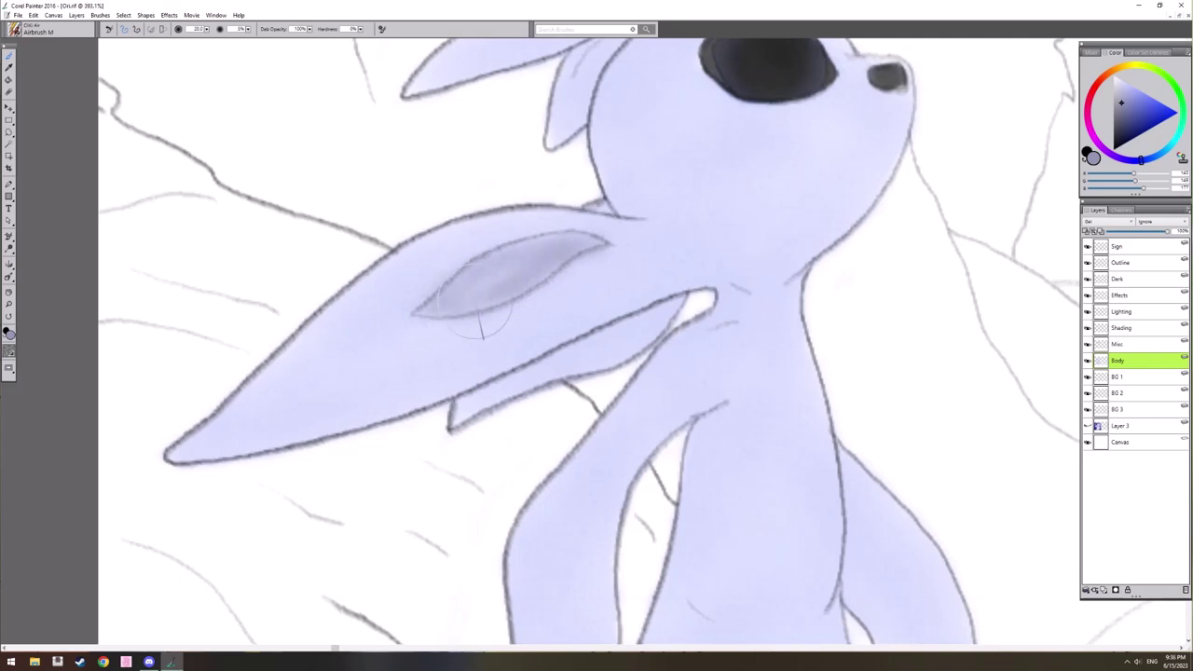
{"action": "left_click_drag", "start_coordinate": [842, 306], "coordinate": [751, 302]}
Step: Cover the background walls and ground with a medium-dark blue base on the BG 1 layer using Airbrush XL
{"action": "scroll", "coordinate": [762, 335], "scroll_direction": "down", "scroll_amount": 6}
{"action": "left_click_drag", "start_coordinate": [1019, 442], "coordinate": [930, 334]}
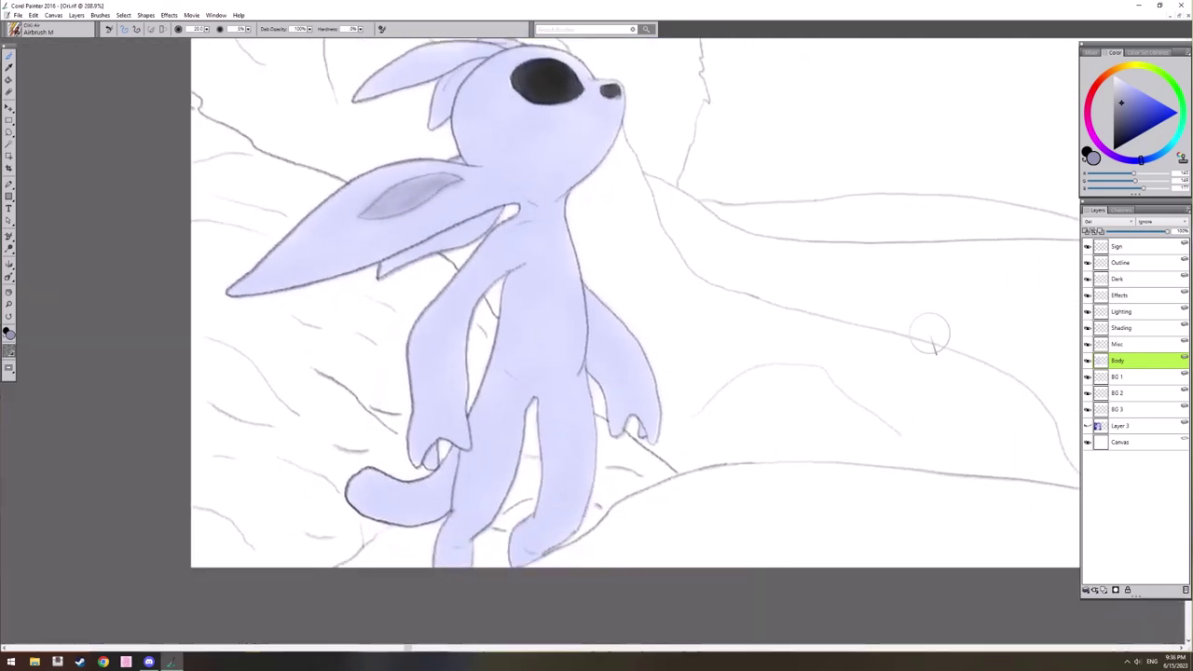
{"action": "left_click", "coordinate": [1118, 376]}
{"action": "left_click_drag", "start_coordinate": [1025, 373], "coordinate": [921, 354]}
{"action": "left_click", "coordinate": [1087, 426]}
{"action": "left_click", "coordinate": [1087, 426]}
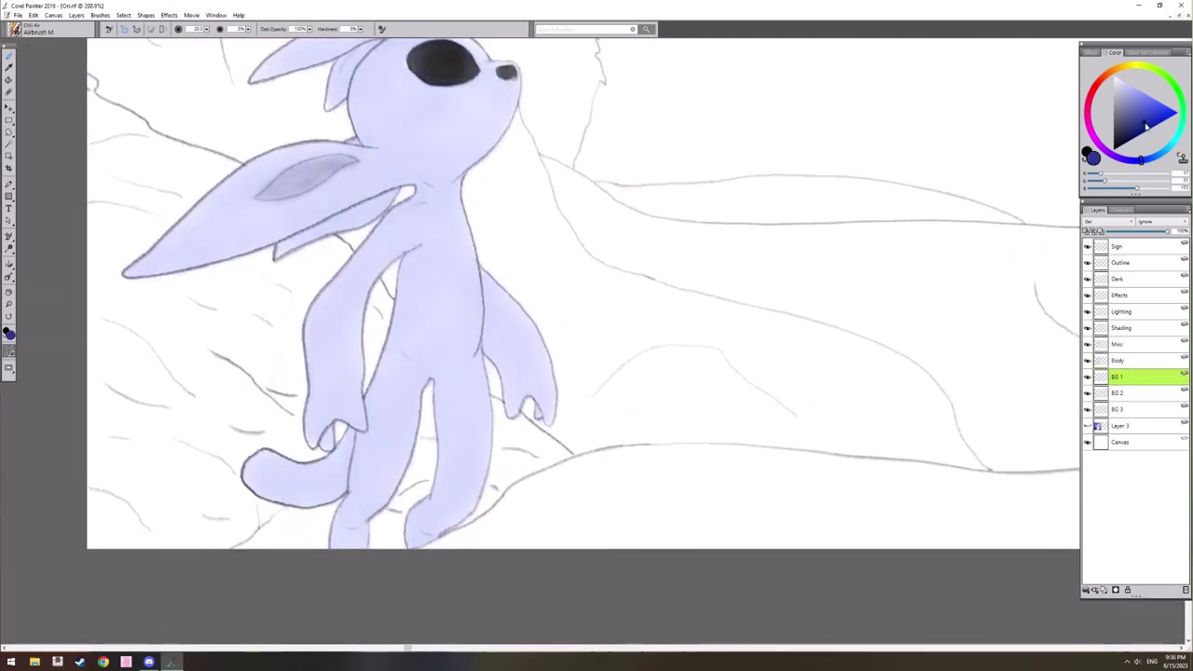
{"action": "left_click_drag", "start_coordinate": [1129, 122], "coordinate": [1134, 121]}
{"action": "left_click_drag", "start_coordinate": [568, 382], "coordinate": [599, 337]}
{"action": "right_click", "coordinate": [588, 341]}
{"action": "left_click", "coordinate": [565, 410]}
{"action": "scroll", "coordinate": [575, 408], "scroll_direction": "down", "scroll_amount": 7}
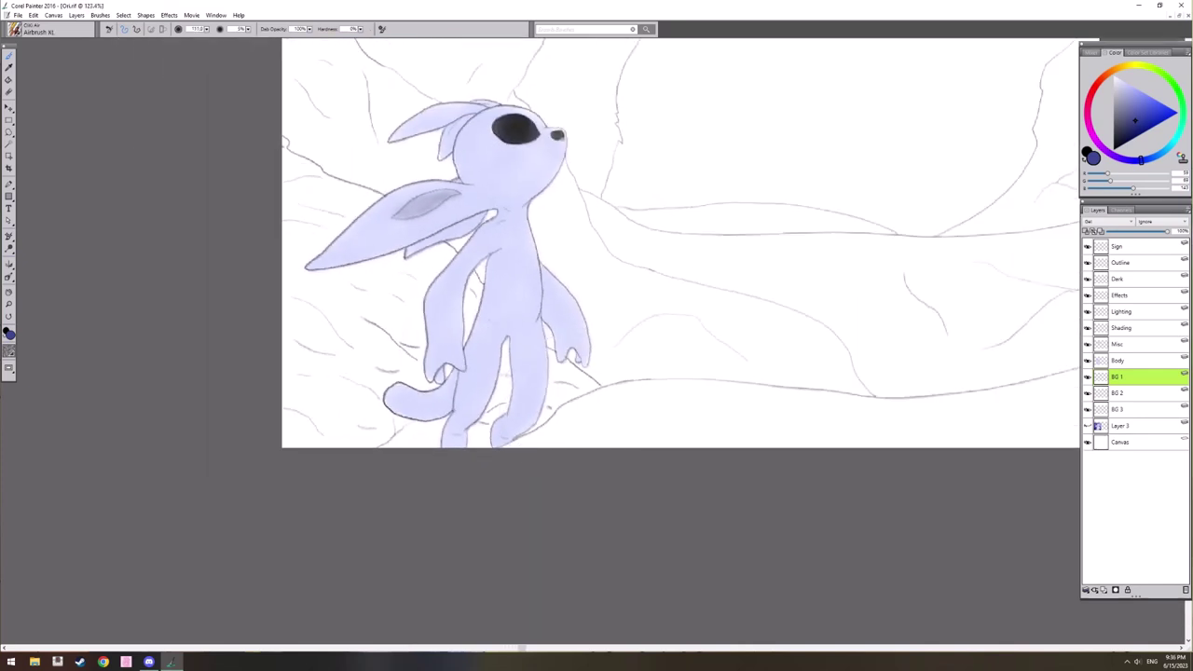
{"action": "left_click_drag", "start_coordinate": [615, 413], "coordinate": [593, 444]}
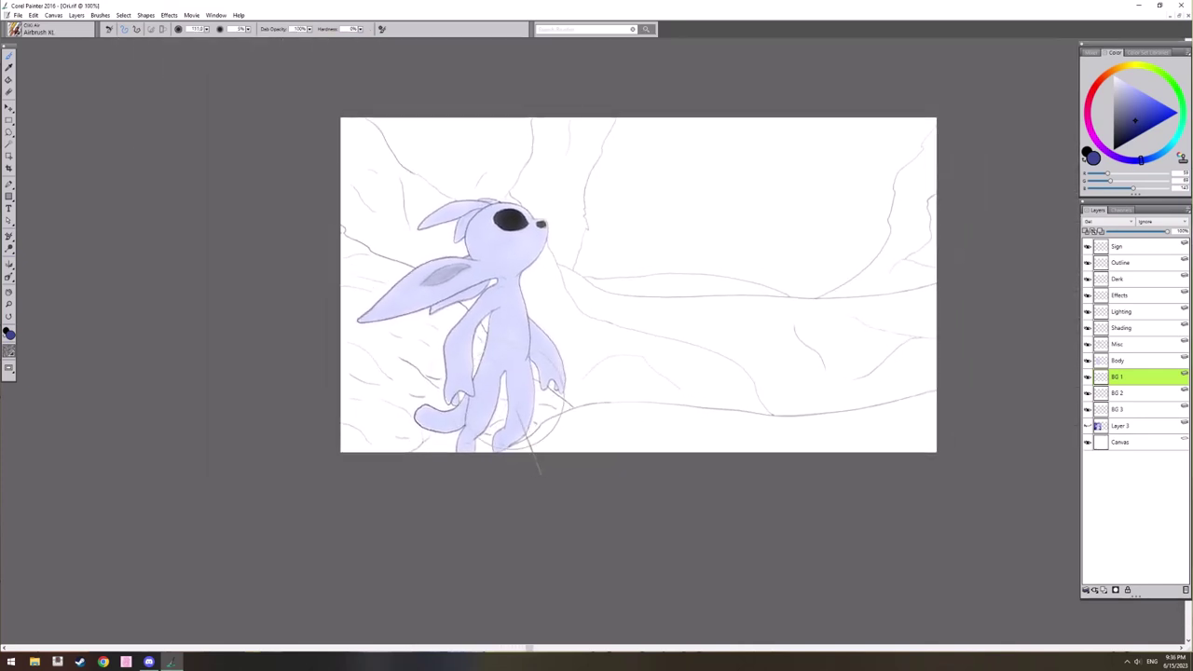
{"action": "mouse_move", "coordinate": [559, 112]}
{"action": "left_mouse_down"}
{"action": "mouse_move", "coordinate": [600, 226]}
{"action": "mouse_move", "coordinate": [546, 165]}
{"action": "mouse_move", "coordinate": [457, 133]}
{"action": "mouse_move", "coordinate": [345, 232]}
{"action": "mouse_move", "coordinate": [426, 399]}
{"action": "mouse_move", "coordinate": [524, 386]}
{"action": "mouse_move", "coordinate": [525, 339]}
{"action": "mouse_move", "coordinate": [880, 278]}
{"action": "mouse_move", "coordinate": [905, 412]}
{"action": "mouse_move", "coordinate": [863, 333]}
{"action": "mouse_move", "coordinate": [623, 447]}
{"action": "left_mouse_up"}
{"action": "mouse_move", "coordinate": [726, 426]}
{"action": "left_mouse_down"}
{"action": "mouse_move", "coordinate": [736, 397]}
{"action": "mouse_move", "coordinate": [788, 377]}
{"action": "left_mouse_up"}
Step: Paint the foreground ground strip below the slope in a darker, duller navy
{"action": "scroll", "coordinate": [737, 396], "scroll_direction": "up", "scroll_amount": 4}
{"action": "left_click", "coordinate": [1124, 134]}
{"action": "mouse_move", "coordinate": [558, 468]}
{"action": "left_mouse_down"}
{"action": "mouse_move", "coordinate": [351, 440]}
{"action": "mouse_move", "coordinate": [653, 392]}
{"action": "mouse_move", "coordinate": [1038, 360]}
{"action": "left_mouse_up"}
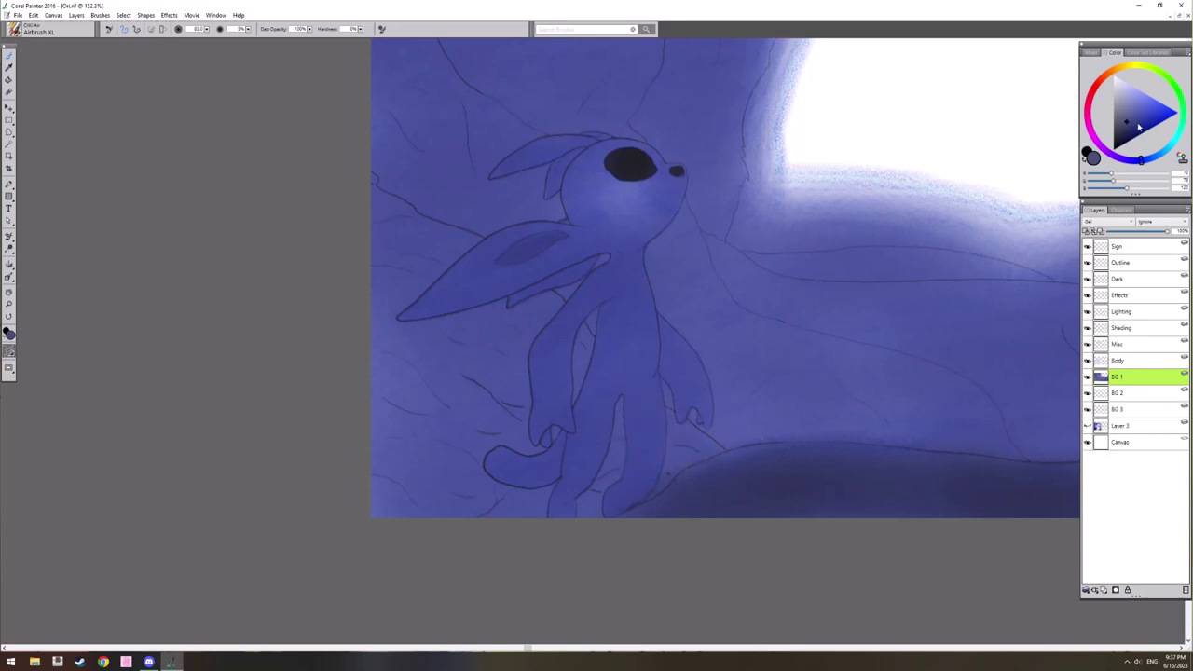
Step: Paint saturated deep blue over the rocks behind the character and brighter violet-blue on the wall and trunk behind the head
{"action": "mouse_move", "coordinate": [666, 416]}
{"action": "left_mouse_down"}
{"action": "mouse_move", "coordinate": [639, 460]}
{"action": "mouse_move", "coordinate": [402, 504]}
{"action": "mouse_move", "coordinate": [483, 263]}
{"action": "mouse_move", "coordinate": [408, 335]}
{"action": "left_mouse_up"}
{"action": "left_click_drag", "start_coordinate": [865, 366], "coordinate": [650, 516]}
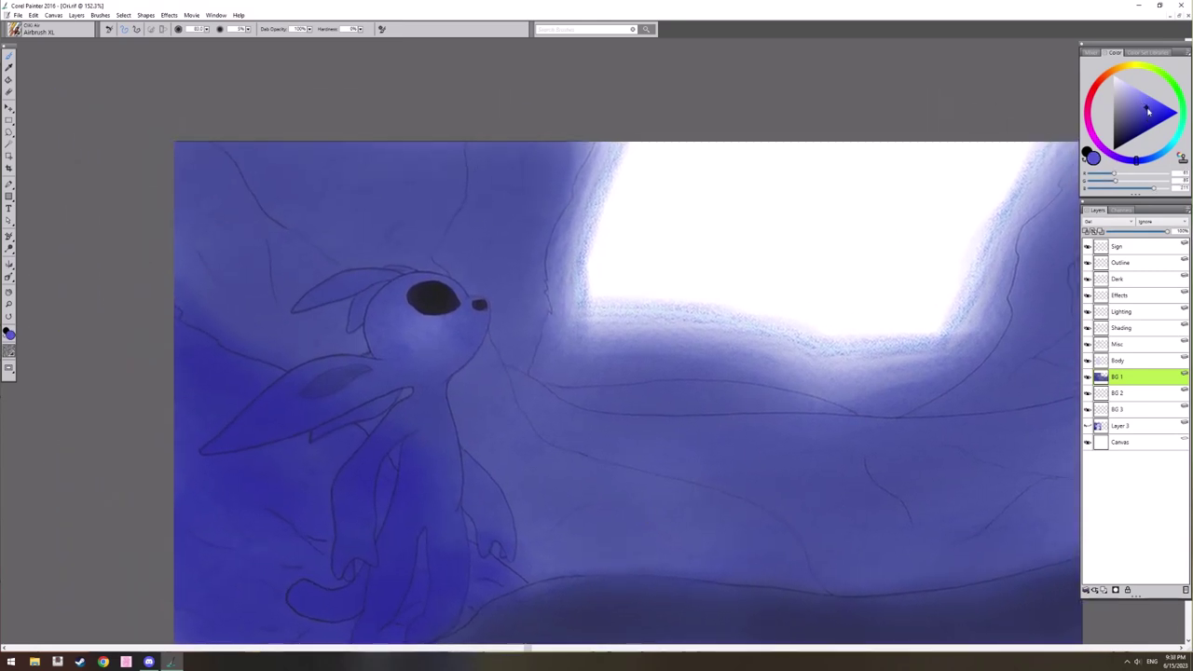
{"action": "mouse_move", "coordinate": [492, 170]}
{"action": "left_mouse_down"}
{"action": "mouse_move", "coordinate": [525, 146]}
{"action": "mouse_move", "coordinate": [466, 250]}
{"action": "mouse_move", "coordinate": [504, 307]}
{"action": "mouse_move", "coordinate": [523, 232]}
{"action": "left_mouse_up"}
{"action": "left_click_drag", "start_coordinate": [685, 425], "coordinate": [707, 402]}
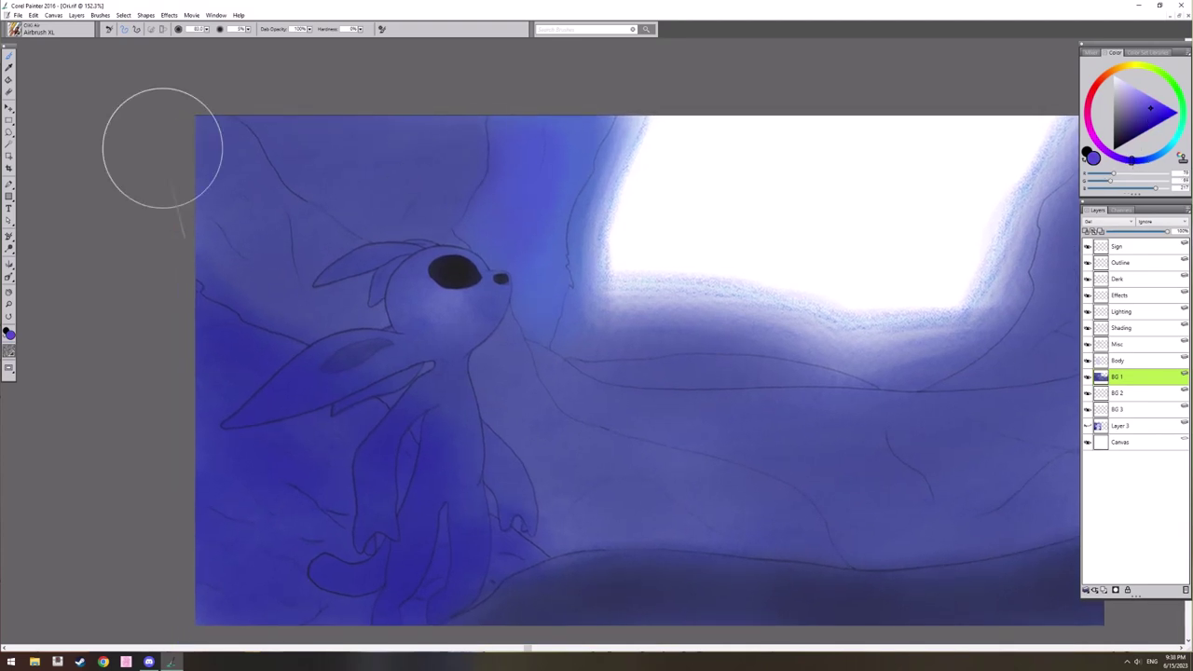
{"action": "left_click_drag", "start_coordinate": [433, 325], "coordinate": [371, 226]}
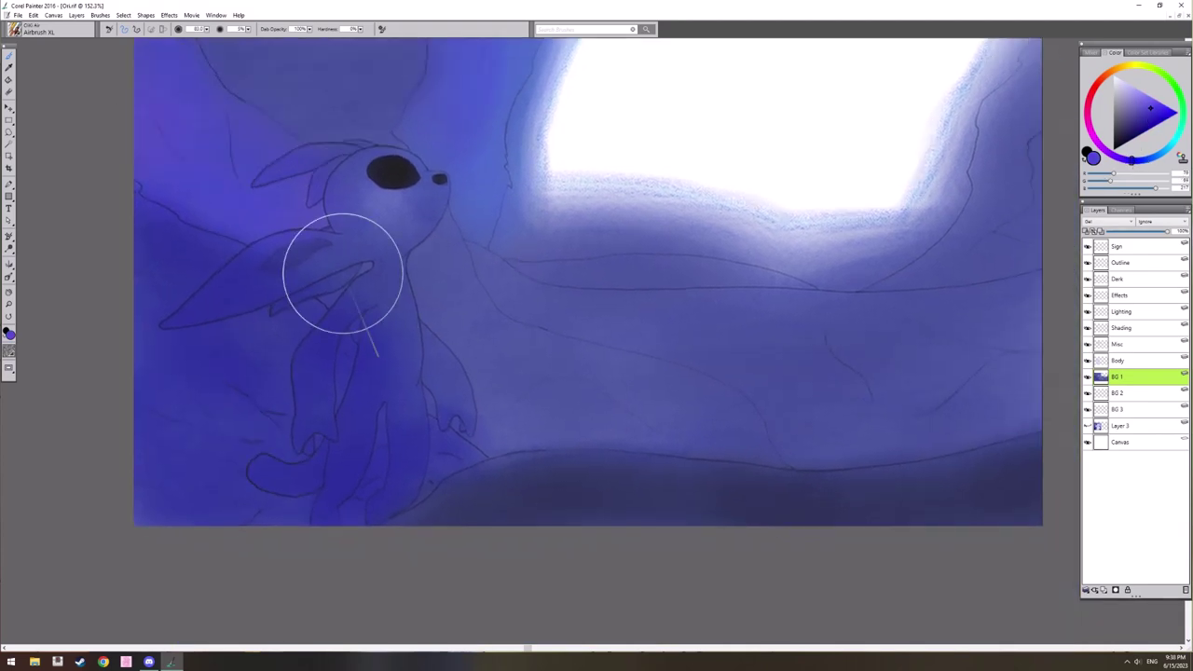
Step: Paint the slope directly in front of the character in violet-blue, down to the foreground ground line
{"action": "mouse_move", "coordinate": [380, 322]}
{"action": "left_mouse_down"}
{"action": "mouse_move", "coordinate": [442, 254]}
{"action": "mouse_move", "coordinate": [500, 346]}
{"action": "left_mouse_up"}
{"action": "left_click_drag", "start_coordinate": [489, 419], "coordinate": [430, 307]}
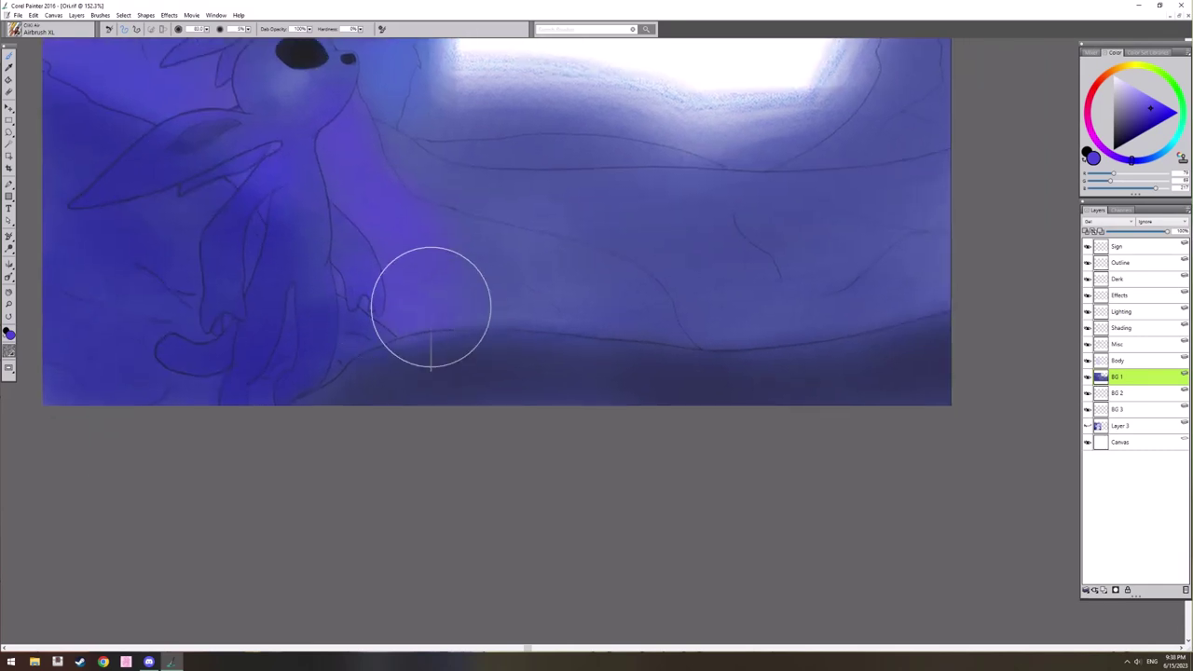
{"action": "mouse_move", "coordinate": [680, 334]}
{"action": "left_mouse_down"}
{"action": "mouse_move", "coordinate": [503, 248]}
{"action": "mouse_move", "coordinate": [531, 264]}
{"action": "mouse_move", "coordinate": [575, 402]}
{"action": "mouse_move", "coordinate": [565, 406]}
{"action": "left_mouse_up"}
{"action": "mouse_move", "coordinate": [511, 371]}
{"action": "left_mouse_down"}
{"action": "mouse_move", "coordinate": [433, 414]}
{"action": "mouse_move", "coordinate": [281, 467]}
{"action": "left_mouse_up"}
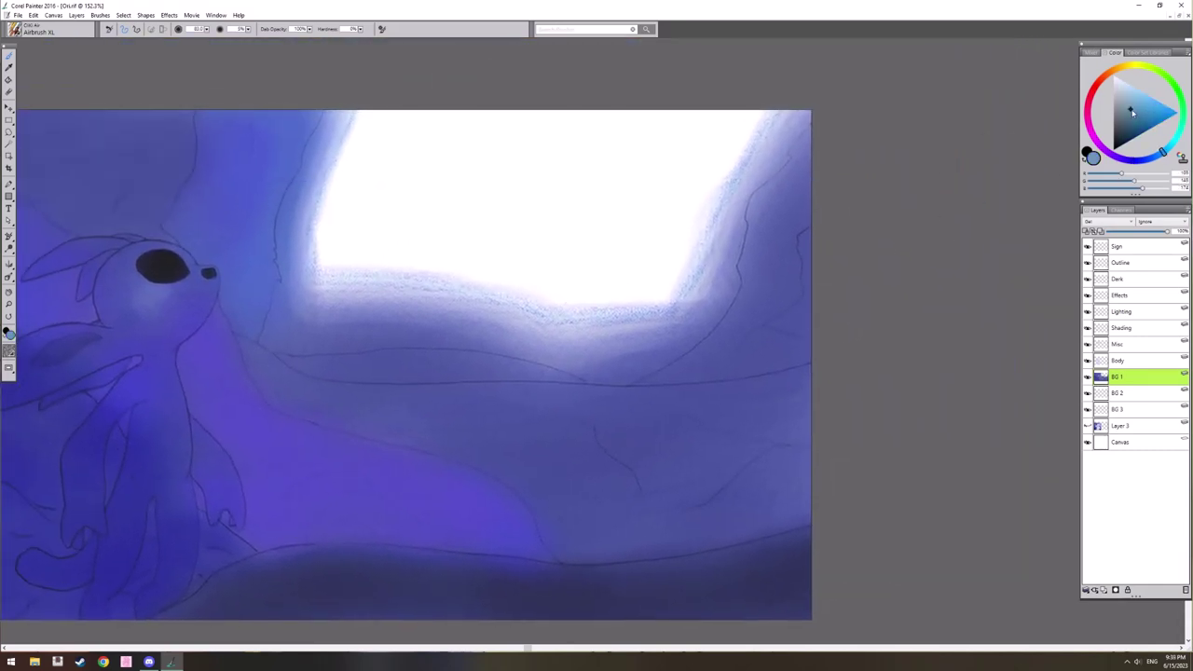
Step: Undo the light blue stroke on the far wall and tint that wall with a medium blue instead
{"action": "mouse_move", "coordinate": [650, 372]}
{"action": "left_mouse_down"}
{"action": "mouse_move", "coordinate": [811, 321]}
{"action": "mouse_move", "coordinate": [860, 168]}
{"action": "left_mouse_up"}
{"action": "key", "text": "ctrl+z"}
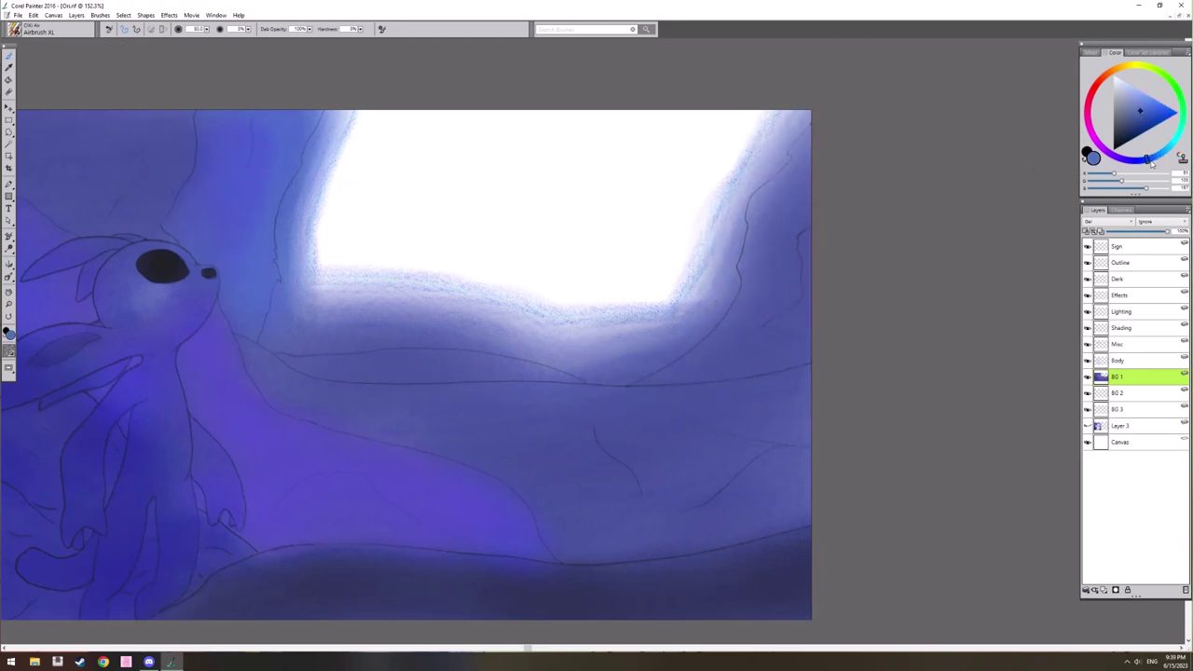
{"action": "left_click_drag", "start_coordinate": [820, 154], "coordinate": [766, 216]}
{"action": "left_click_drag", "start_coordinate": [544, 382], "coordinate": [756, 391]}
Step: Erase the BG 1 overspray along the sky side of the trunk beside the character with the Eraser L variant
{"action": "scroll", "coordinate": [751, 394], "scroll_direction": "up", "scroll_amount": 6}
{"action": "left_click_drag", "start_coordinate": [662, 150], "coordinate": [618, 320]}
{"action": "right_click", "coordinate": [618, 319]}
{"action": "left_click", "coordinate": [578, 449]}
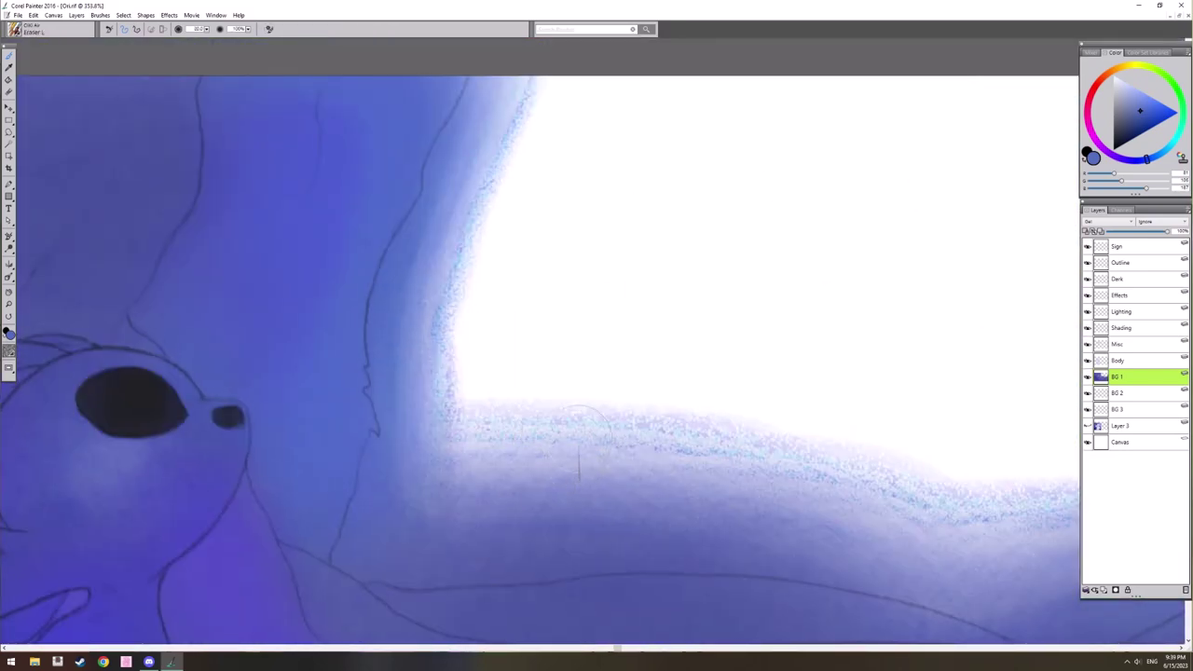
{"action": "scroll", "coordinate": [516, 345], "scroll_direction": "up", "scroll_amount": 3}
{"action": "mouse_move", "coordinate": [515, 345]}
{"action": "left_mouse_down"}
{"action": "mouse_move", "coordinate": [570, 367]}
{"action": "mouse_move", "coordinate": [601, 526]}
{"action": "left_mouse_up"}
{"action": "mouse_move", "coordinate": [556, 162]}
{"action": "left_mouse_down"}
{"action": "mouse_move", "coordinate": [536, 210]}
{"action": "mouse_move", "coordinate": [605, 229]}
{"action": "mouse_move", "coordinate": [536, 353]}
{"action": "left_mouse_up"}
{"action": "left_click_drag", "start_coordinate": [557, 330], "coordinate": [670, 154]}
{"action": "mouse_move", "coordinate": [593, 167]}
{"action": "left_mouse_down"}
{"action": "mouse_move", "coordinate": [537, 264]}
{"action": "mouse_move", "coordinate": [524, 385]}
{"action": "mouse_move", "coordinate": [532, 458]}
{"action": "mouse_move", "coordinate": [631, 258]}
{"action": "mouse_move", "coordinate": [602, 488]}
{"action": "mouse_move", "coordinate": [690, 503]}
{"action": "left_mouse_up"}
Step: Erase the overspray along the trunk's lower edge and the top contour of the distant hill up to the far wall
{"action": "scroll", "coordinate": [710, 369], "scroll_direction": "down", "scroll_amount": 2}
{"action": "scroll", "coordinate": [711, 369], "scroll_direction": "down", "scroll_amount": 4}
{"action": "left_click_drag", "start_coordinate": [533, 187], "coordinate": [492, 329]}
{"action": "mouse_move", "coordinate": [508, 378]}
{"action": "left_mouse_down"}
{"action": "mouse_move", "coordinate": [528, 351]}
{"action": "mouse_move", "coordinate": [511, 372]}
{"action": "mouse_move", "coordinate": [490, 357]}
{"action": "mouse_move", "coordinate": [508, 370]}
{"action": "mouse_move", "coordinate": [651, 378]}
{"action": "mouse_move", "coordinate": [637, 385]}
{"action": "mouse_move", "coordinate": [983, 360]}
{"action": "left_mouse_up"}
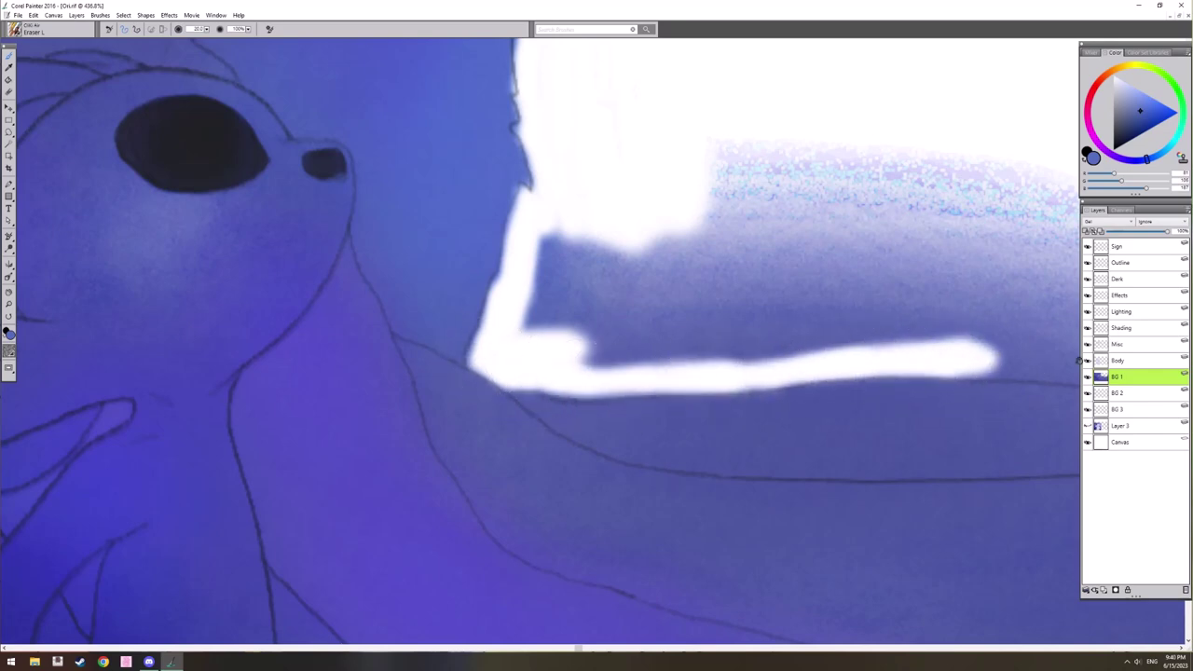
{"action": "left_click_drag", "start_coordinate": [1077, 360], "coordinate": [627, 288]}
{"action": "mouse_move", "coordinate": [608, 295]}
{"action": "left_mouse_down"}
{"action": "mouse_move", "coordinate": [556, 294]}
{"action": "mouse_move", "coordinate": [839, 349]}
{"action": "left_mouse_up"}
{"action": "scroll", "coordinate": [839, 348], "scroll_direction": "right", "scroll_amount": 5}
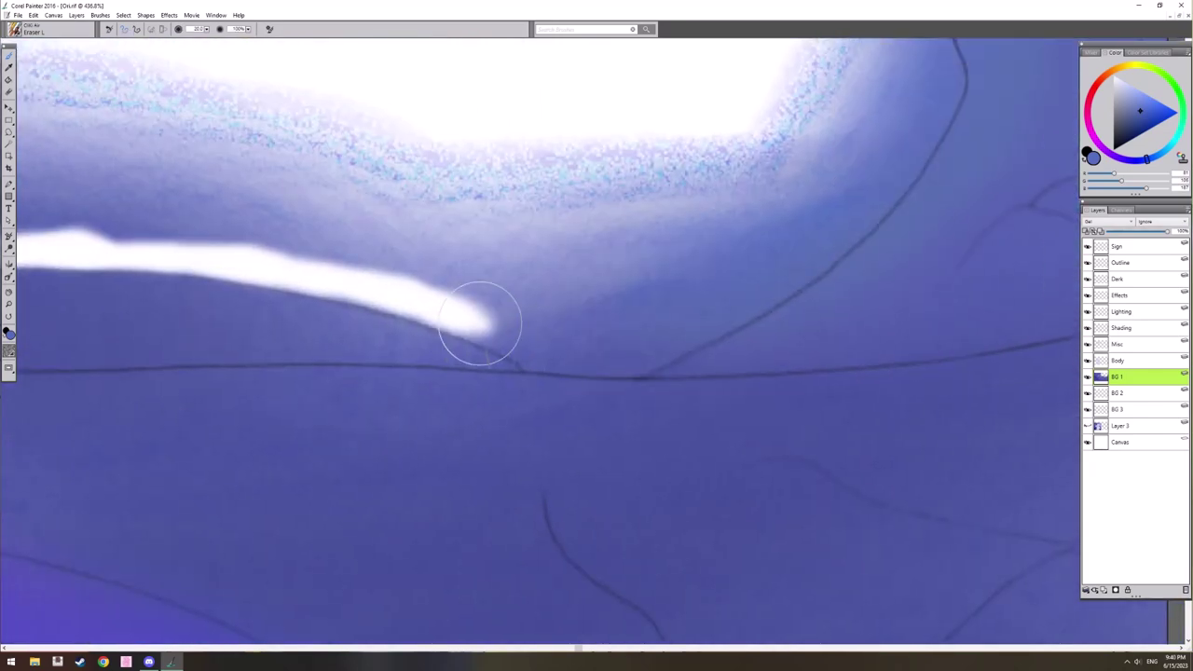
{"action": "mouse_move", "coordinate": [475, 322]}
{"action": "left_mouse_down"}
{"action": "mouse_move", "coordinate": [532, 350]}
{"action": "mouse_move", "coordinate": [526, 361]}
{"action": "mouse_move", "coordinate": [660, 354]}
{"action": "mouse_move", "coordinate": [581, 362]}
{"action": "mouse_move", "coordinate": [691, 333]}
{"action": "mouse_move", "coordinate": [866, 205]}
{"action": "left_mouse_up"}
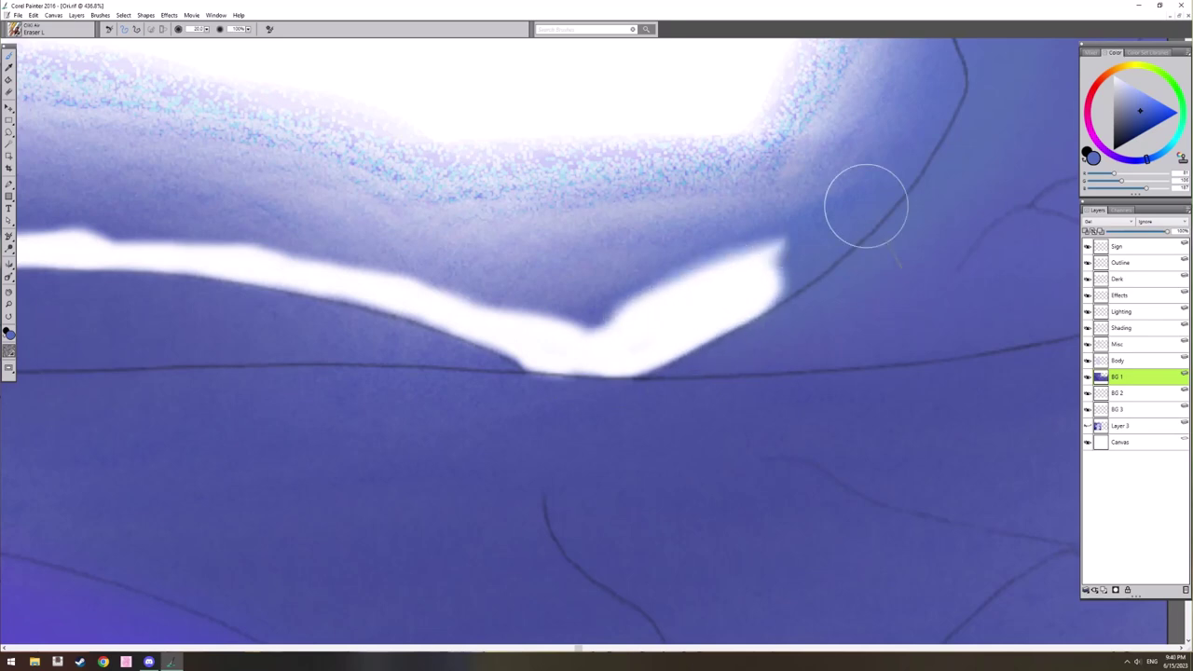
Step: Erase the paint beyond the sky-side contour of the far rock wall
{"action": "left_click_drag", "start_coordinate": [894, 56], "coordinate": [550, 634]}
{"action": "mouse_move", "coordinate": [833, 127]}
{"action": "left_mouse_down"}
{"action": "mouse_move", "coordinate": [764, 216]}
{"action": "mouse_move", "coordinate": [748, 266]}
{"action": "mouse_move", "coordinate": [667, 320]}
{"action": "mouse_move", "coordinate": [592, 445]}
{"action": "left_mouse_up"}
{"action": "left_click_drag", "start_coordinate": [622, 409], "coordinate": [708, 163]}
{"action": "left_click_drag", "start_coordinate": [708, 163], "coordinate": [647, 353]}
{"action": "left_click_drag", "start_coordinate": [698, 245], "coordinate": [655, 376]}
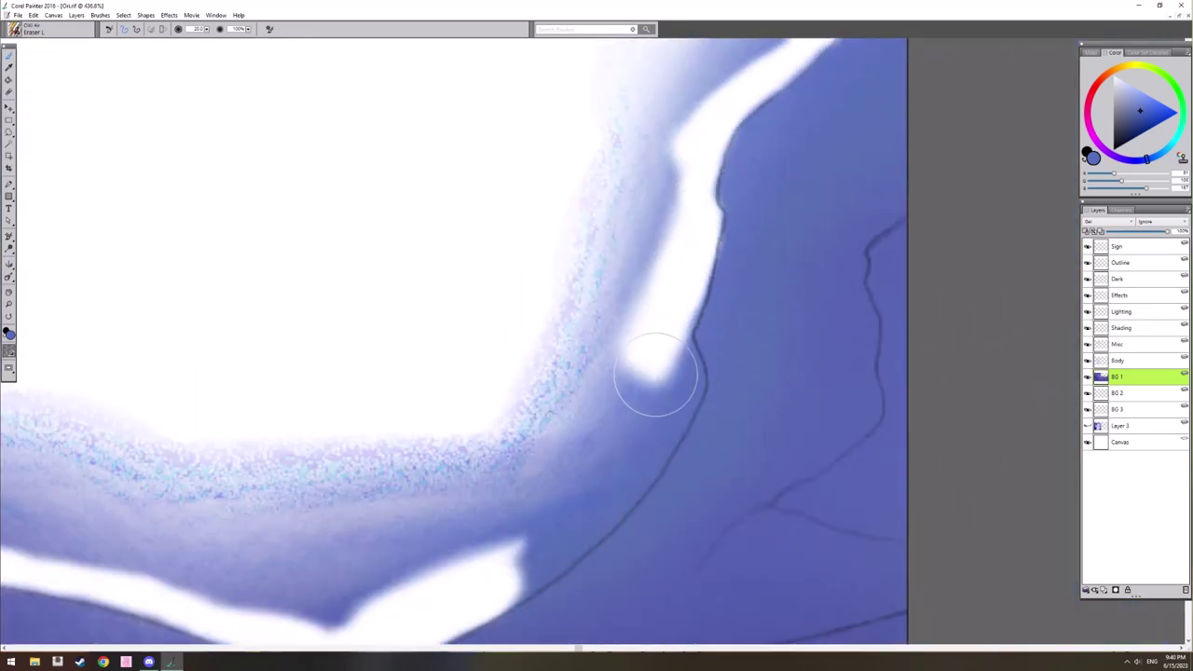
{"action": "mouse_move", "coordinate": [677, 328]}
{"action": "left_mouse_down"}
{"action": "mouse_move", "coordinate": [759, 164]}
{"action": "mouse_move", "coordinate": [756, 233]}
{"action": "mouse_move", "coordinate": [602, 426]}
{"action": "mouse_move", "coordinate": [653, 160]}
{"action": "mouse_move", "coordinate": [619, 217]}
{"action": "mouse_move", "coordinate": [562, 439]}
{"action": "mouse_move", "coordinate": [556, 317]}
{"action": "left_mouse_up"}
Step: Clear the remaining overspray in the sky beside the far wall with the Eraser H and Eraser L variants
{"action": "right_click", "coordinate": [657, 190]}
{"action": "left_click", "coordinate": [626, 324]}
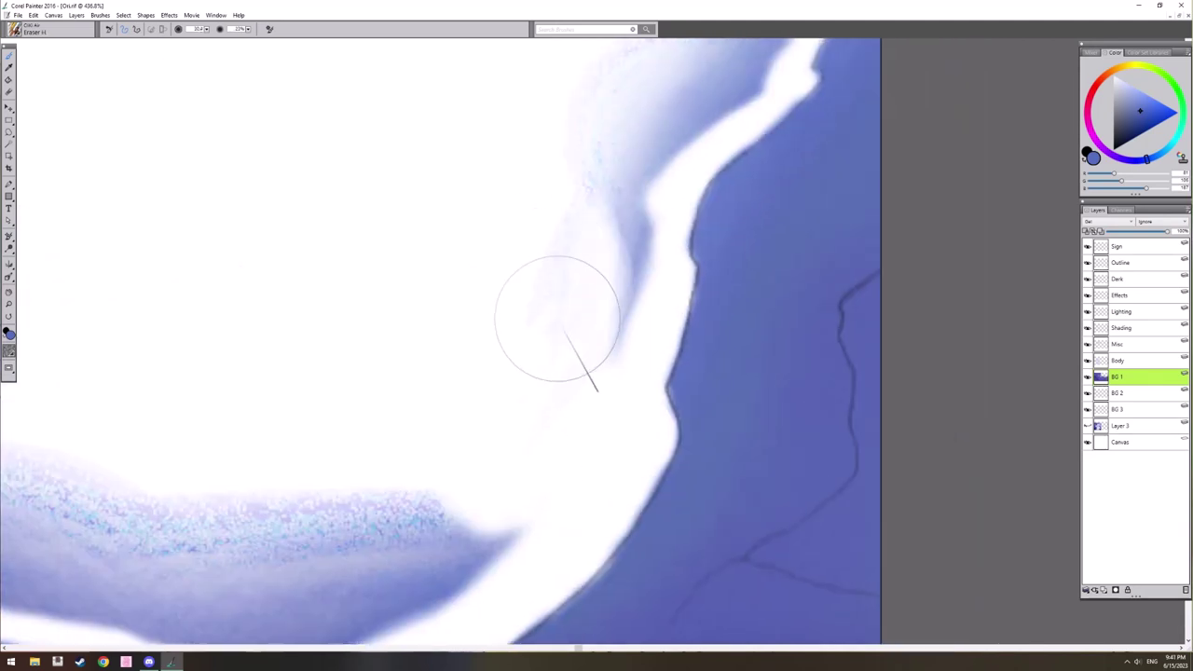
{"action": "right_click", "coordinate": [556, 318]}
{"action": "left_click", "coordinate": [483, 461]}
{"action": "mouse_move", "coordinate": [576, 415]}
{"action": "left_mouse_down"}
{"action": "mouse_move", "coordinate": [596, 377]}
{"action": "mouse_move", "coordinate": [587, 210]}
{"action": "left_mouse_up"}
{"action": "left_click_drag", "start_coordinate": [649, 234], "coordinate": [543, 415]}
{"action": "mouse_move", "coordinate": [520, 498]}
{"action": "left_mouse_down"}
{"action": "mouse_move", "coordinate": [498, 309]}
{"action": "mouse_move", "coordinate": [770, 108]}
{"action": "mouse_move", "coordinate": [490, 373]}
{"action": "left_mouse_up"}
{"action": "left_click_drag", "start_coordinate": [419, 522], "coordinate": [732, 120]}
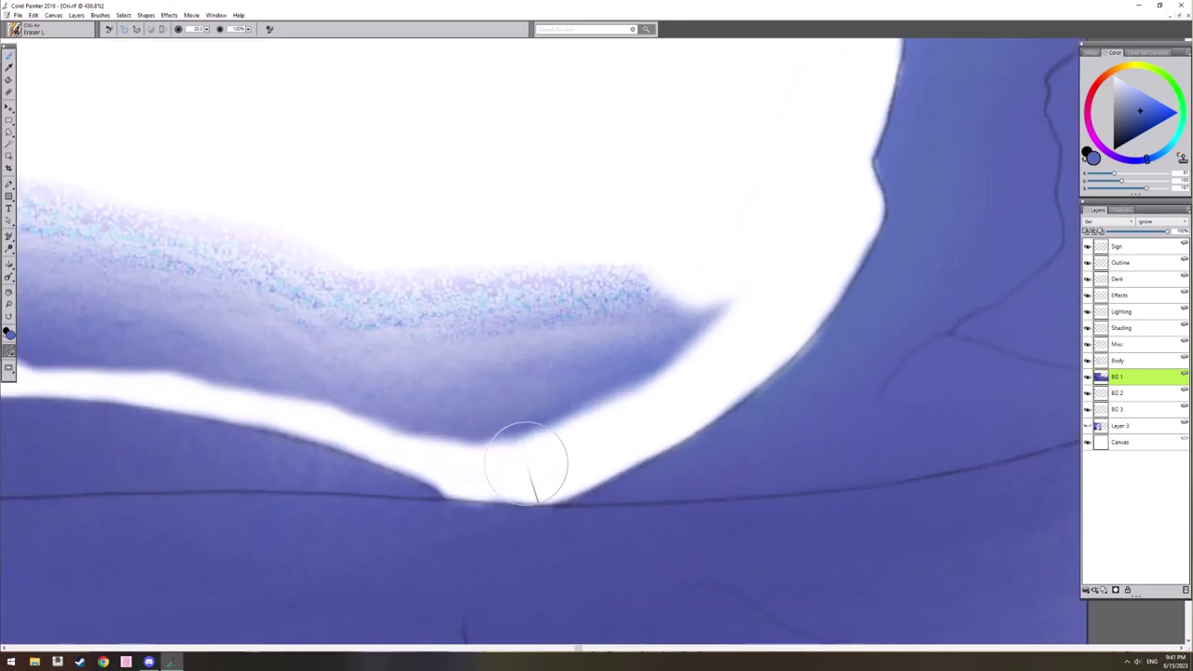
Step: Erase the remaining speckled overspray in the sky above the distant hill
{"action": "mouse_move", "coordinate": [528, 464]}
{"action": "left_mouse_down"}
{"action": "mouse_move", "coordinate": [392, 298]}
{"action": "mouse_move", "coordinate": [753, 312]}
{"action": "mouse_move", "coordinate": [495, 306]}
{"action": "mouse_move", "coordinate": [453, 367]}
{"action": "mouse_move", "coordinate": [614, 366]}
{"action": "left_mouse_up"}
{"action": "scroll", "coordinate": [456, 350], "scroll_direction": "left", "scroll_amount": 5}
{"action": "mouse_move", "coordinate": [354, 322]}
{"action": "left_mouse_down"}
{"action": "mouse_move", "coordinate": [415, 391]}
{"action": "mouse_move", "coordinate": [394, 301]}
{"action": "mouse_move", "coordinate": [740, 259]}
{"action": "mouse_move", "coordinate": [808, 343]}
{"action": "left_mouse_up"}
{"action": "left_click_drag", "start_coordinate": [939, 387], "coordinate": [645, 341]}
{"action": "mouse_move", "coordinate": [481, 341]}
{"action": "left_mouse_down"}
{"action": "mouse_move", "coordinate": [689, 353]}
{"action": "mouse_move", "coordinate": [419, 227]}
{"action": "mouse_move", "coordinate": [782, 280]}
{"action": "left_mouse_up"}
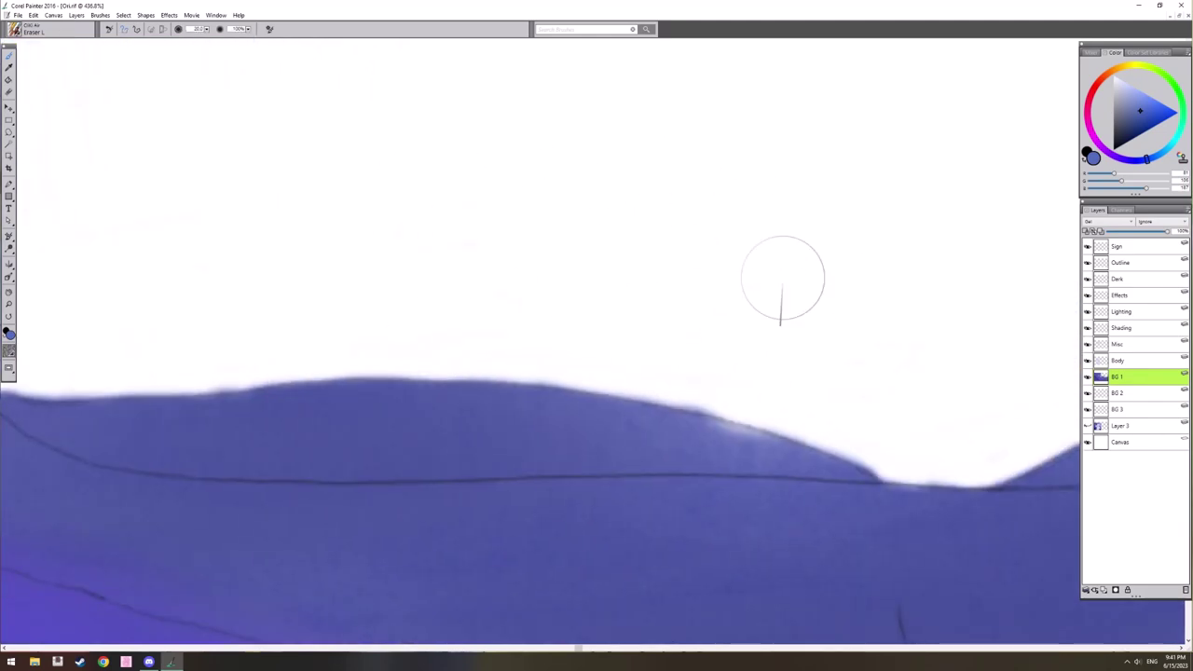
Step: Erase the BG 1 paint just inside the upper contour of Ori's long ear with the Eraser M variant
{"action": "left_click_drag", "start_coordinate": [151, 212], "coordinate": [519, 426]}
{"action": "scroll", "coordinate": [538, 432], "scroll_direction": "down", "scroll_amount": 10}
{"action": "left_click_drag", "start_coordinate": [685, 447], "coordinate": [951, 199]}
{"action": "scroll", "coordinate": [676, 285], "scroll_direction": "up", "scroll_amount": 5}
{"action": "scroll", "coordinate": [676, 285], "scroll_direction": "up", "scroll_amount": 6}
{"action": "left_click_drag", "start_coordinate": [640, 307], "coordinate": [804, 241]}
{"action": "right_click", "coordinate": [504, 327]}
{"action": "left_click", "coordinate": [478, 412]}
{"action": "scroll", "coordinate": [485, 434], "scroll_direction": "up", "scroll_amount": 1}
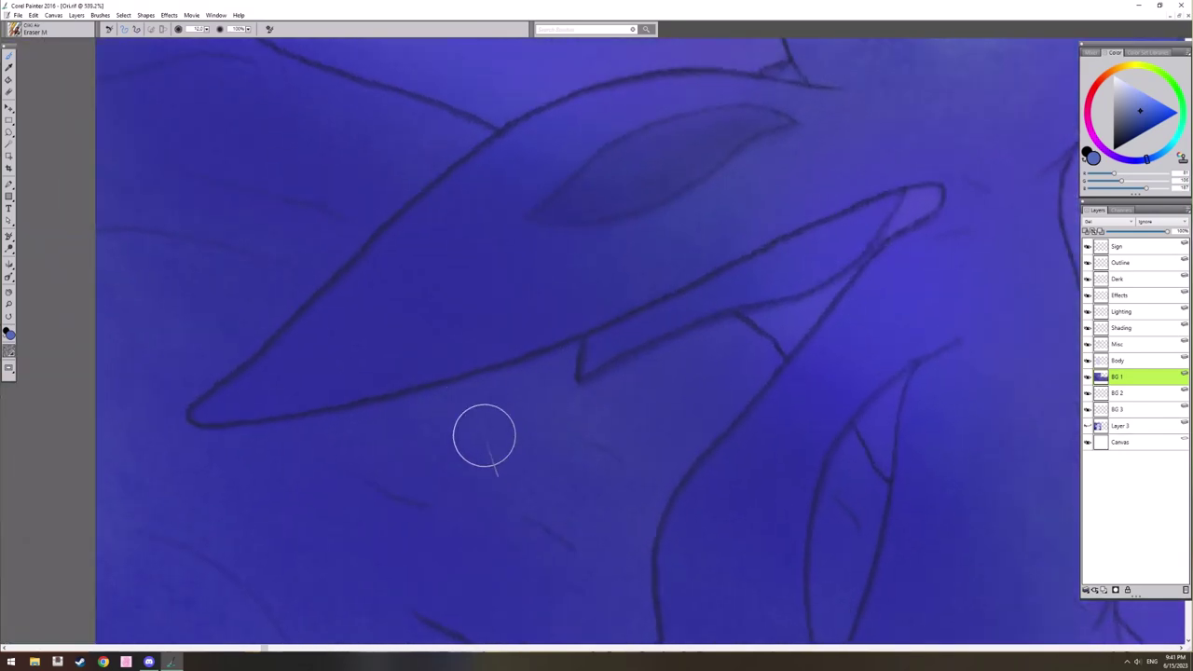
{"action": "left_click_drag", "start_coordinate": [485, 435], "coordinate": [566, 382]}
{"action": "mouse_move", "coordinate": [285, 368]}
{"action": "left_mouse_down"}
{"action": "mouse_move", "coordinate": [543, 151]}
{"action": "mouse_move", "coordinate": [345, 371]}
{"action": "left_mouse_up"}
{"action": "mouse_move", "coordinate": [340, 371]}
{"action": "left_mouse_down"}
{"action": "mouse_move", "coordinate": [407, 314]}
{"action": "mouse_move", "coordinate": [578, 252]}
{"action": "left_mouse_up"}
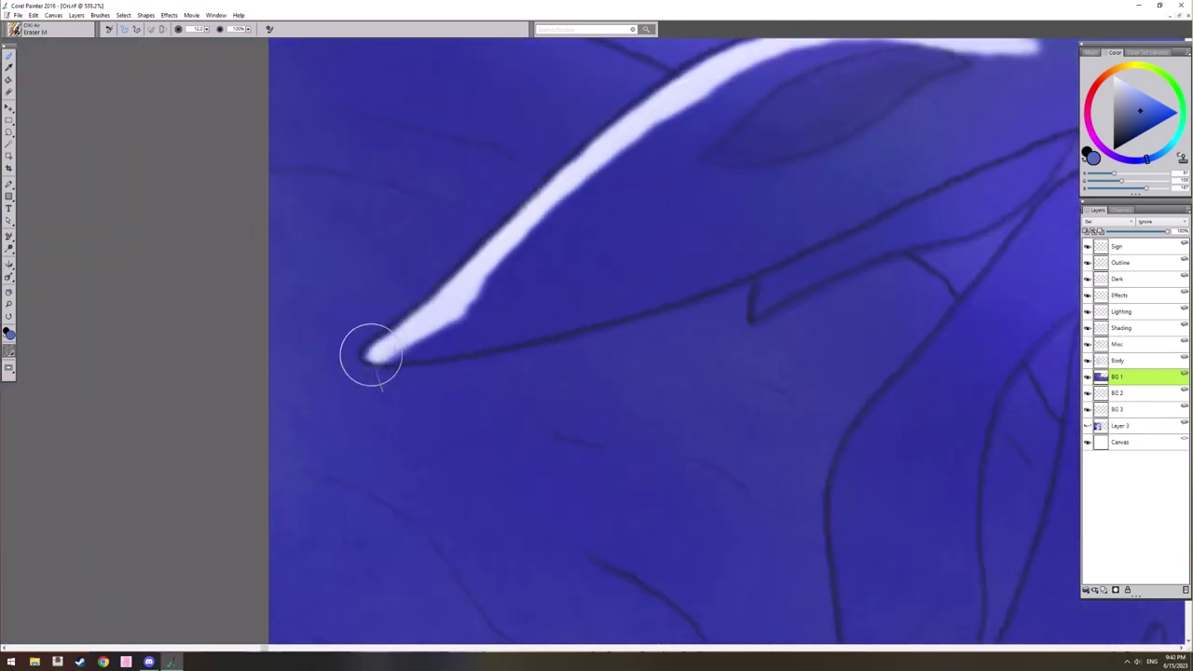
Step: Erase the background paint along the long ear's lower contour and inside the narrow ear beneath it
{"action": "mouse_move", "coordinate": [373, 341]}
{"action": "left_mouse_down"}
{"action": "mouse_move", "coordinate": [591, 314]}
{"action": "mouse_move", "coordinate": [786, 249]}
{"action": "left_mouse_up"}
{"action": "left_click_drag", "start_coordinate": [459, 322], "coordinate": [615, 280]}
{"action": "left_click_drag", "start_coordinate": [697, 270], "coordinate": [308, 300]}
{"action": "mouse_move", "coordinate": [303, 306]}
{"action": "left_mouse_down"}
{"action": "mouse_move", "coordinate": [478, 248]}
{"action": "mouse_move", "coordinate": [381, 288]}
{"action": "left_mouse_up"}
{"action": "mouse_move", "coordinate": [333, 323]}
{"action": "left_mouse_down"}
{"action": "mouse_move", "coordinate": [320, 354]}
{"action": "mouse_move", "coordinate": [577, 236]}
{"action": "mouse_move", "coordinate": [623, 168]}
{"action": "left_mouse_up"}
Step: Erase a strip of background paint just inside the outer contour of Ori's near arm, from shoulder towards the hand
{"action": "left_click_drag", "start_coordinate": [496, 270], "coordinate": [573, 202]}
{"action": "mouse_move", "coordinate": [545, 362]}
{"action": "left_mouse_down"}
{"action": "mouse_move", "coordinate": [535, 286]}
{"action": "mouse_move", "coordinate": [414, 399]}
{"action": "left_mouse_up"}
{"action": "left_click_drag", "start_coordinate": [421, 391], "coordinate": [479, 307]}
{"action": "mouse_move", "coordinate": [436, 351]}
{"action": "left_mouse_down"}
{"action": "mouse_move", "coordinate": [559, 215]}
{"action": "mouse_move", "coordinate": [578, 267]}
{"action": "mouse_move", "coordinate": [416, 402]}
{"action": "left_mouse_up"}
{"action": "left_click_drag", "start_coordinate": [398, 410], "coordinate": [555, 170]}
{"action": "mouse_move", "coordinate": [556, 170]}
{"action": "left_mouse_down"}
{"action": "mouse_move", "coordinate": [429, 285]}
{"action": "mouse_move", "coordinate": [413, 413]}
{"action": "mouse_move", "coordinate": [463, 350]}
{"action": "mouse_move", "coordinate": [434, 479]}
{"action": "mouse_move", "coordinate": [462, 268]}
{"action": "left_mouse_up"}
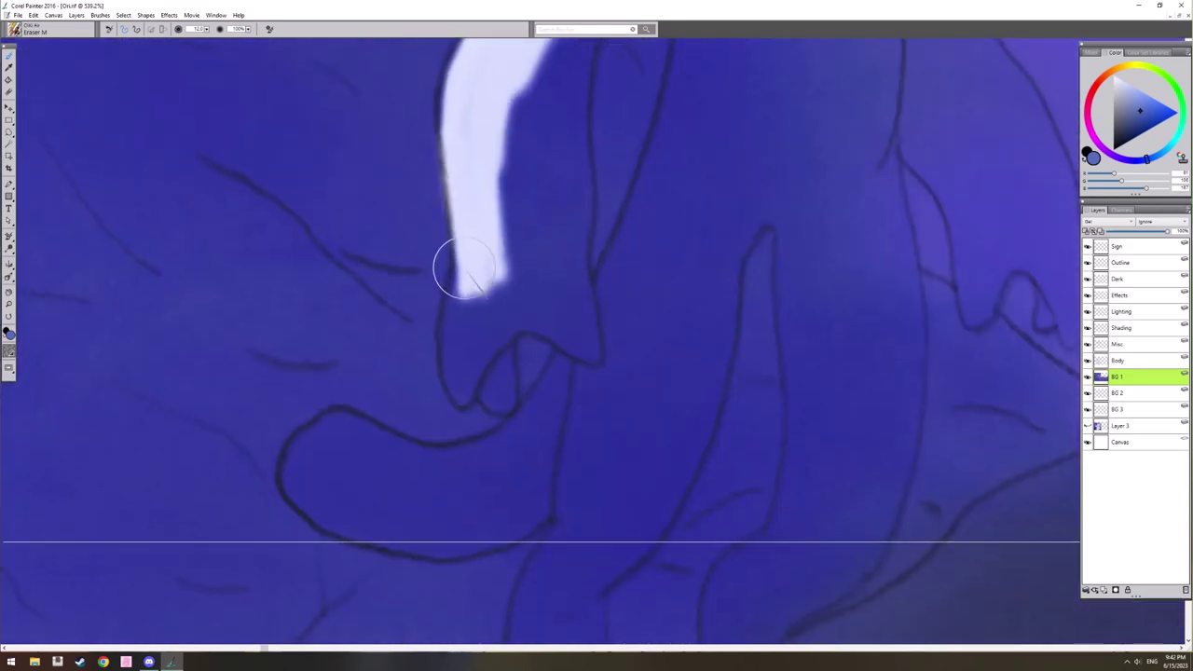
Step: Erase the background paint inside Ori's near hand and fingers and throughout the tail
{"action": "left_click_drag", "start_coordinate": [490, 356], "coordinate": [484, 394]}
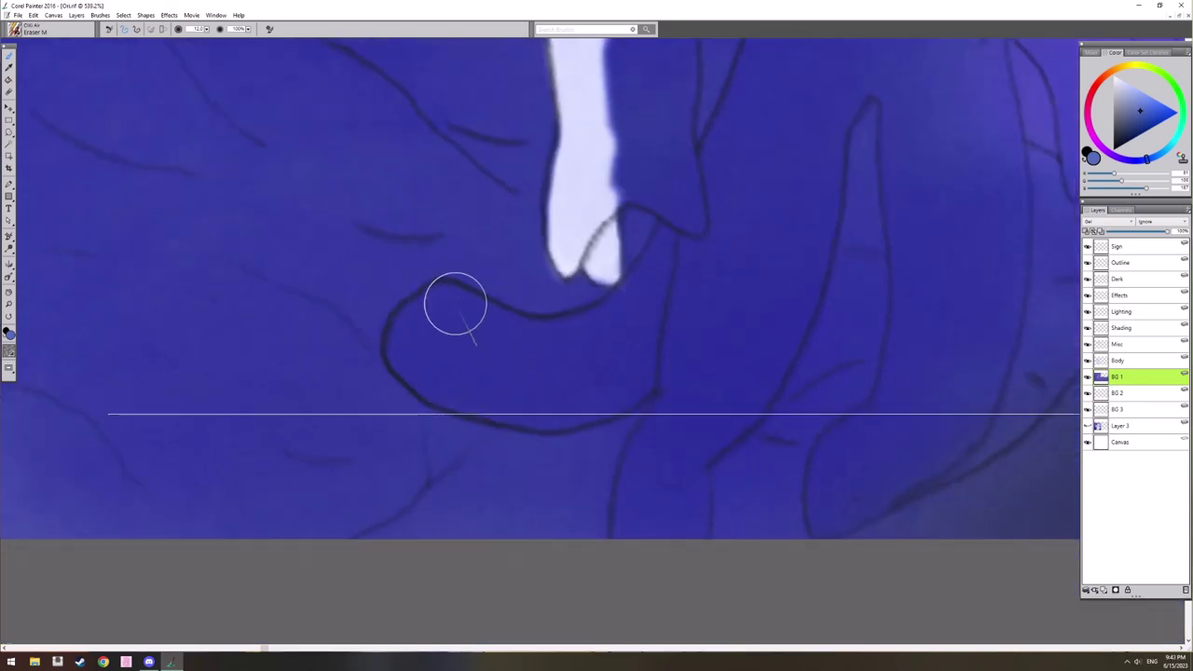
{"action": "left_click_drag", "start_coordinate": [463, 296], "coordinate": [408, 356]}
{"action": "mouse_move", "coordinate": [496, 320]}
{"action": "left_mouse_down"}
{"action": "mouse_move", "coordinate": [395, 351]}
{"action": "mouse_move", "coordinate": [550, 418]}
{"action": "mouse_move", "coordinate": [615, 397]}
{"action": "mouse_move", "coordinate": [527, 336]}
{"action": "mouse_move", "coordinate": [668, 285]}
{"action": "mouse_move", "coordinate": [446, 391]}
{"action": "left_mouse_up"}
{"action": "mouse_move", "coordinate": [420, 410]}
{"action": "left_mouse_down"}
{"action": "mouse_move", "coordinate": [441, 348]}
{"action": "mouse_move", "coordinate": [421, 293]}
{"action": "left_mouse_up"}
{"action": "scroll", "coordinate": [465, 269], "scroll_direction": "down", "scroll_amount": 5}
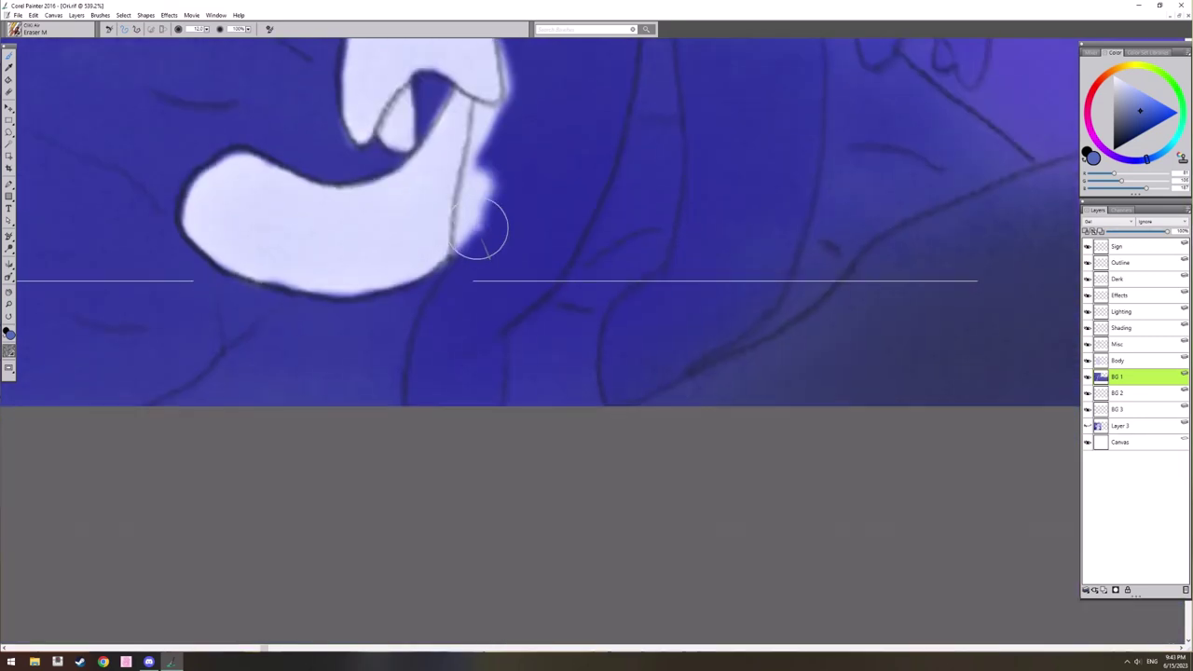
Step: Erase the background paint inside the leg next to the tail, down to the canvas edge
{"action": "left_click_drag", "start_coordinate": [479, 226], "coordinate": [417, 422]}
{"action": "mouse_move", "coordinate": [499, 336]}
{"action": "left_mouse_down"}
{"action": "mouse_move", "coordinate": [479, 346]}
{"action": "mouse_move", "coordinate": [501, 267]}
{"action": "left_mouse_up"}
{"action": "mouse_move", "coordinate": [519, 297]}
{"action": "left_mouse_down"}
{"action": "mouse_move", "coordinate": [383, 419]}
{"action": "mouse_move", "coordinate": [424, 365]}
{"action": "left_mouse_up"}
{"action": "mouse_move", "coordinate": [493, 123]}
{"action": "left_mouse_down"}
{"action": "mouse_move", "coordinate": [473, 249]}
{"action": "mouse_move", "coordinate": [400, 421]}
{"action": "mouse_move", "coordinate": [355, 264]}
{"action": "mouse_move", "coordinate": [451, 189]}
{"action": "mouse_move", "coordinate": [461, 145]}
{"action": "left_mouse_up"}
Step: Erase the background paint inside Ori's other foot and leg up to the hip
{"action": "left_click_drag", "start_coordinate": [508, 442], "coordinate": [352, 403]}
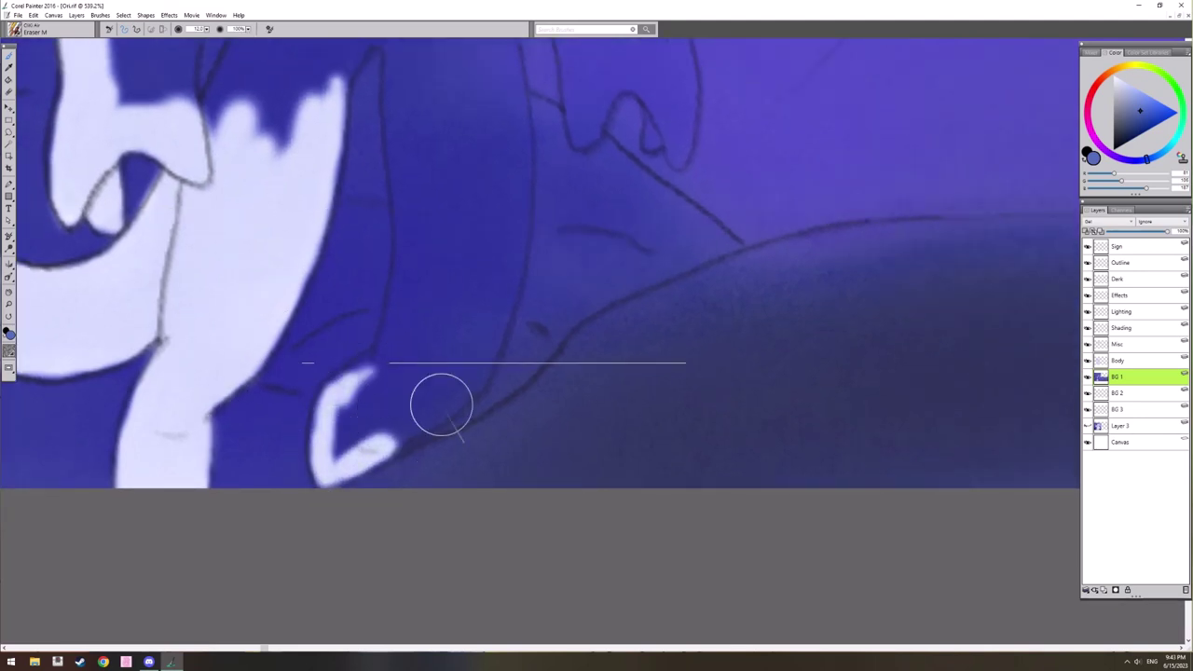
{"action": "mouse_move", "coordinate": [418, 422]}
{"action": "left_mouse_down"}
{"action": "mouse_move", "coordinate": [490, 288]}
{"action": "mouse_move", "coordinate": [400, 159]}
{"action": "mouse_move", "coordinate": [405, 301]}
{"action": "mouse_move", "coordinate": [373, 375]}
{"action": "mouse_move", "coordinate": [449, 310]}
{"action": "mouse_move", "coordinate": [446, 264]}
{"action": "mouse_move", "coordinate": [507, 463]}
{"action": "mouse_move", "coordinate": [490, 203]}
{"action": "left_mouse_up"}
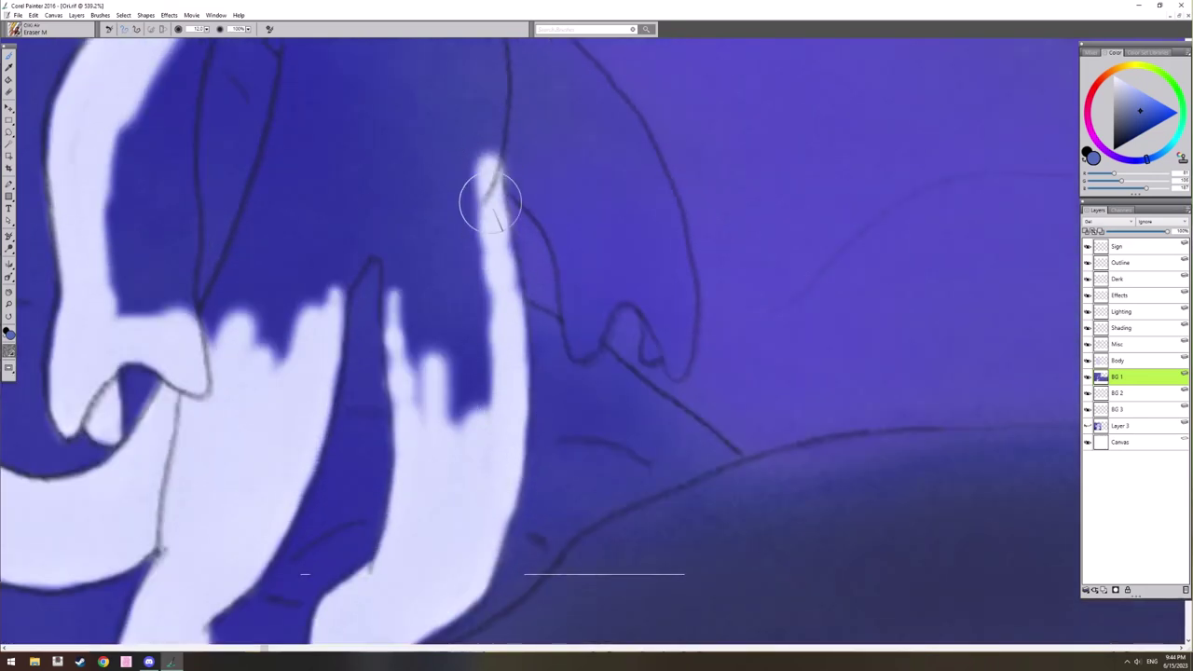
{"action": "mouse_move", "coordinate": [512, 434]}
{"action": "left_mouse_down"}
{"action": "mouse_move", "coordinate": [410, 419]}
{"action": "mouse_move", "coordinate": [457, 250]}
{"action": "mouse_move", "coordinate": [481, 308]}
{"action": "left_mouse_up"}
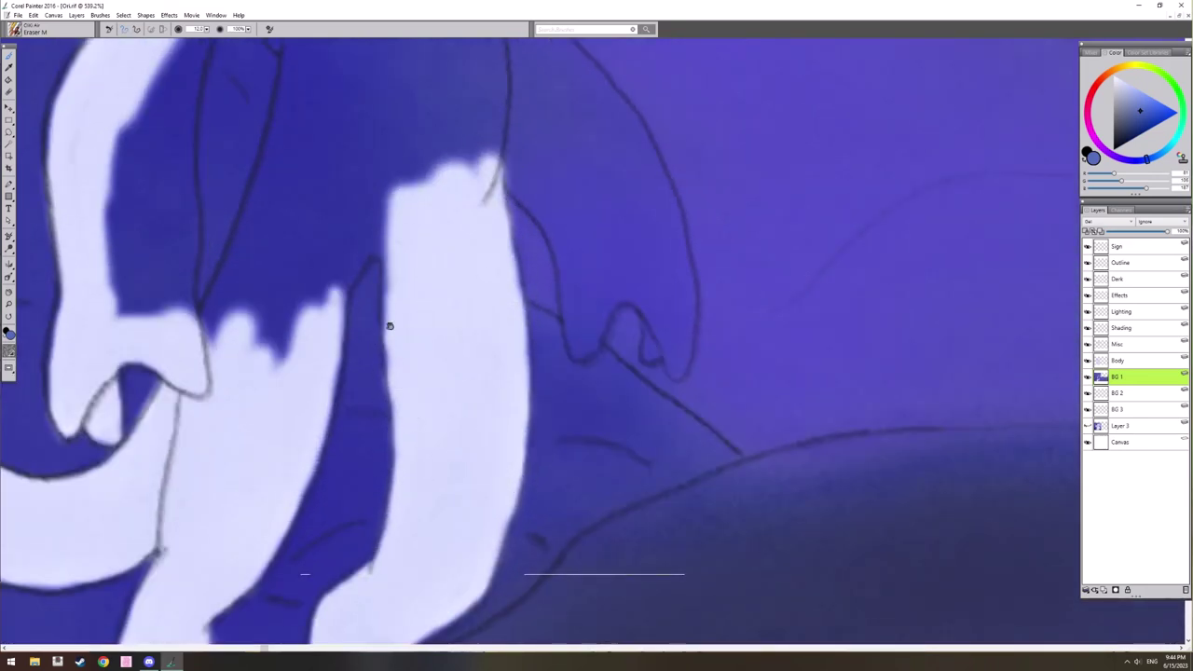
Step: Clear the background paint from the near arm and the hips, and start along the torso's arm-side contour
{"action": "left_click_drag", "start_coordinate": [389, 325], "coordinate": [443, 456]}
{"action": "left_click_drag", "start_coordinate": [414, 378], "coordinate": [391, 420]}
{"action": "mouse_move", "coordinate": [456, 335]}
{"action": "left_mouse_down"}
{"action": "mouse_move", "coordinate": [364, 426]}
{"action": "mouse_move", "coordinate": [337, 473]}
{"action": "left_mouse_up"}
{"action": "mouse_move", "coordinate": [312, 121]}
{"action": "left_mouse_down"}
{"action": "mouse_move", "coordinate": [426, 145]}
{"action": "mouse_move", "coordinate": [376, 221]}
{"action": "mouse_move", "coordinate": [355, 339]}
{"action": "left_mouse_up"}
{"action": "mouse_move", "coordinate": [343, 411]}
{"action": "left_mouse_down"}
{"action": "mouse_move", "coordinate": [317, 215]}
{"action": "mouse_move", "coordinate": [323, 331]}
{"action": "left_mouse_up"}
{"action": "left_click_drag", "start_coordinate": [427, 303], "coordinate": [332, 303]}
{"action": "mouse_move", "coordinate": [303, 470]}
{"action": "left_mouse_down"}
{"action": "mouse_move", "coordinate": [312, 435]}
{"action": "mouse_move", "coordinate": [326, 497]}
{"action": "mouse_move", "coordinate": [479, 286]}
{"action": "mouse_move", "coordinate": [464, 413]}
{"action": "left_mouse_up"}
{"action": "mouse_move", "coordinate": [373, 401]}
{"action": "left_mouse_down"}
{"action": "mouse_move", "coordinate": [351, 436]}
{"action": "mouse_move", "coordinate": [380, 296]}
{"action": "left_mouse_up"}
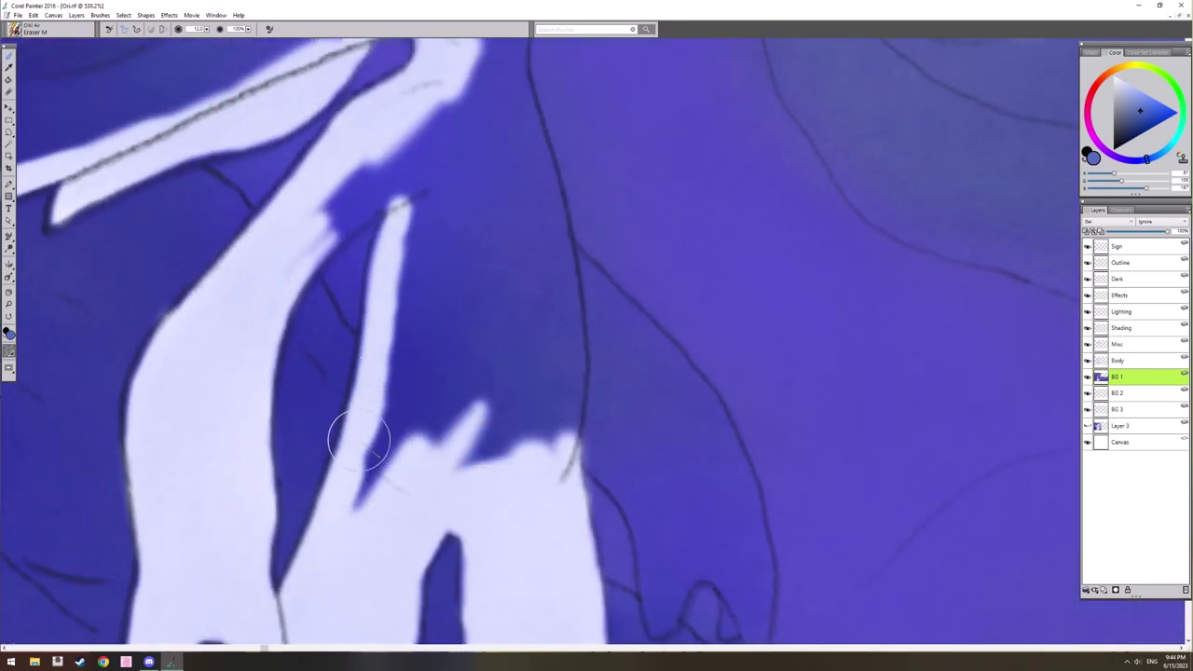
Step: Erase the background paint across Ori's shoulder and torso between the two arms
{"action": "left_click_drag", "start_coordinate": [359, 441], "coordinate": [424, 324]}
{"action": "mouse_move", "coordinate": [424, 324]}
{"action": "left_mouse_down"}
{"action": "mouse_move", "coordinate": [471, 367]}
{"action": "mouse_move", "coordinate": [546, 314]}
{"action": "mouse_move", "coordinate": [431, 181]}
{"action": "left_mouse_up"}
{"action": "mouse_move", "coordinate": [431, 182]}
{"action": "left_mouse_down"}
{"action": "mouse_move", "coordinate": [450, 261]}
{"action": "mouse_move", "coordinate": [474, 160]}
{"action": "left_mouse_up"}
{"action": "mouse_move", "coordinate": [361, 212]}
{"action": "left_mouse_down"}
{"action": "mouse_move", "coordinate": [319, 381]}
{"action": "mouse_move", "coordinate": [399, 333]}
{"action": "mouse_move", "coordinate": [411, 289]}
{"action": "mouse_move", "coordinate": [442, 306]}
{"action": "left_mouse_up"}
{"action": "mouse_move", "coordinate": [658, 444]}
{"action": "left_mouse_down"}
{"action": "mouse_move", "coordinate": [432, 234]}
{"action": "mouse_move", "coordinate": [412, 171]}
{"action": "left_mouse_up"}
Step: Erase the background paint inside Ori's far arm and hand, undoing stray strokes
{"action": "mouse_move", "coordinate": [339, 380]}
{"action": "left_mouse_down"}
{"action": "mouse_move", "coordinate": [318, 367]}
{"action": "mouse_move", "coordinate": [365, 475]}
{"action": "left_mouse_up"}
{"action": "scroll", "coordinate": [364, 474], "scroll_direction": "down", "scroll_amount": 2}
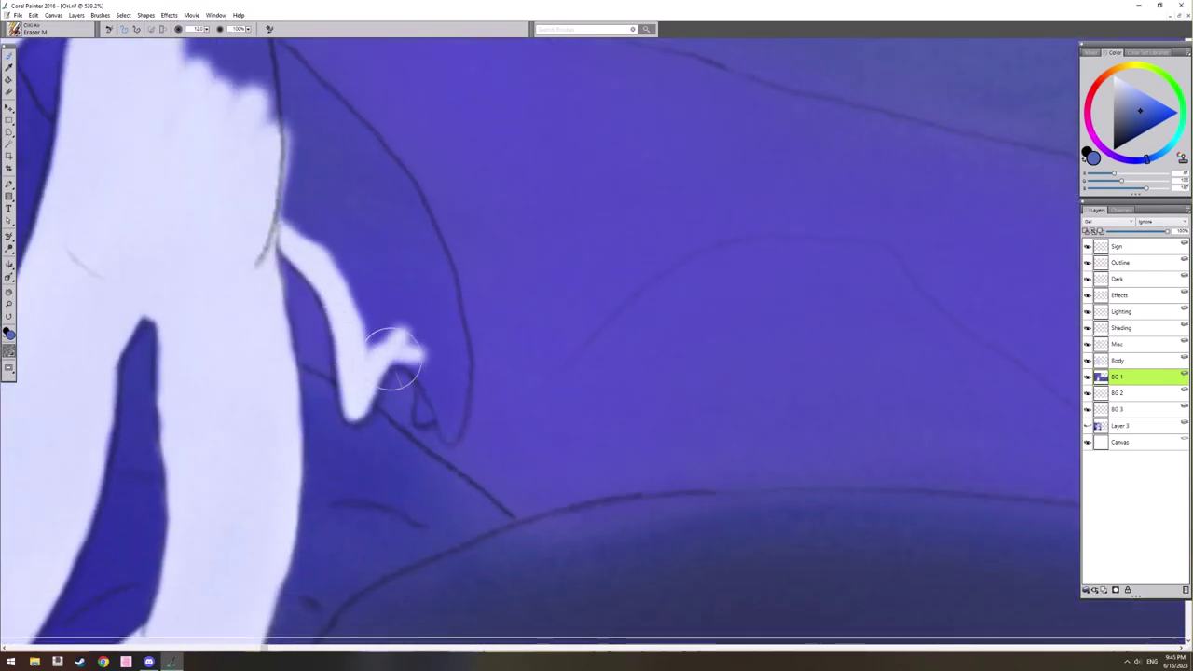
{"action": "mouse_move", "coordinate": [452, 401]}
{"action": "left_mouse_down"}
{"action": "mouse_move", "coordinate": [382, 299]}
{"action": "mouse_move", "coordinate": [465, 396]}
{"action": "left_mouse_up"}
{"action": "scroll", "coordinate": [466, 396], "scroll_direction": "up", "scroll_amount": 2}
{"action": "mouse_move", "coordinate": [519, 506]}
{"action": "left_mouse_down"}
{"action": "mouse_move", "coordinate": [480, 392]}
{"action": "mouse_move", "coordinate": [319, 205]}
{"action": "mouse_move", "coordinate": [439, 405]}
{"action": "left_mouse_up"}
{"action": "key", "text": "ctrl+z"}
{"action": "key", "text": "ctrl+z"}
{"action": "left_click_drag", "start_coordinate": [500, 442], "coordinate": [338, 221]}
Step: Erase the background paint from Ori's upper chest and neck up to the chin
{"action": "mouse_move", "coordinate": [368, 372]}
{"action": "left_mouse_down"}
{"action": "mouse_move", "coordinate": [430, 432]}
{"action": "mouse_move", "coordinate": [427, 347]}
{"action": "left_mouse_up"}
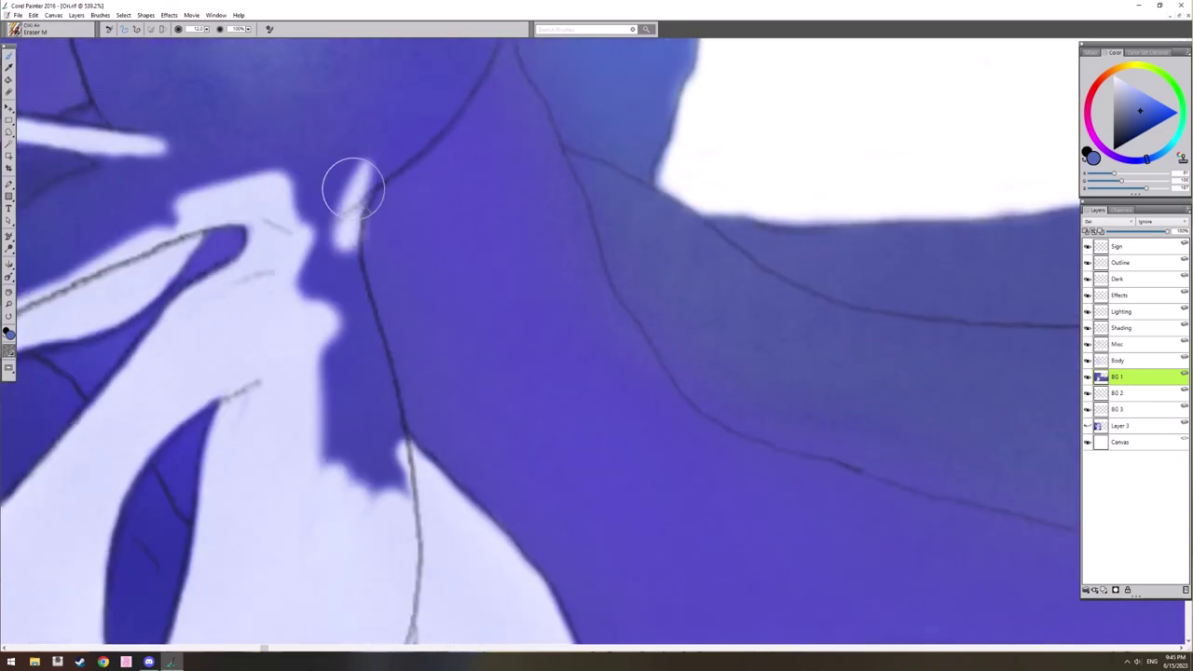
{"action": "mouse_move", "coordinate": [354, 187]}
{"action": "left_mouse_down"}
{"action": "mouse_move", "coordinate": [362, 341]}
{"action": "mouse_move", "coordinate": [387, 432]}
{"action": "mouse_move", "coordinate": [321, 475]}
{"action": "mouse_move", "coordinate": [368, 354]}
{"action": "left_mouse_up"}
{"action": "left_click_drag", "start_coordinate": [373, 354], "coordinate": [396, 447]}
{"action": "left_click_drag", "start_coordinate": [347, 494], "coordinate": [372, 280]}
{"action": "left_click_drag", "start_coordinate": [392, 420], "coordinate": [410, 308]}
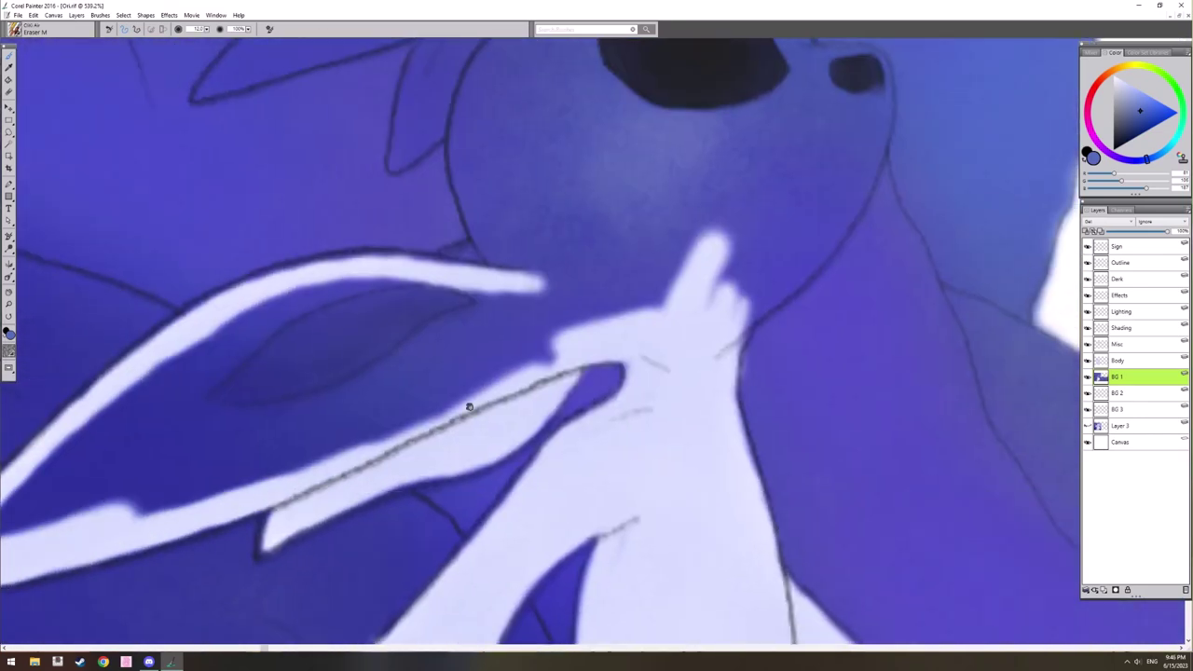
Step: Clear the rest of the long ear's interior and the lower cheek of background paint
{"action": "mouse_move", "coordinate": [447, 345]}
{"action": "left_mouse_down"}
{"action": "mouse_move", "coordinate": [195, 456]}
{"action": "mouse_move", "coordinate": [791, 192]}
{"action": "mouse_move", "coordinate": [578, 344]}
{"action": "mouse_move", "coordinate": [391, 410]}
{"action": "mouse_move", "coordinate": [606, 219]}
{"action": "mouse_move", "coordinate": [403, 380]}
{"action": "left_mouse_up"}
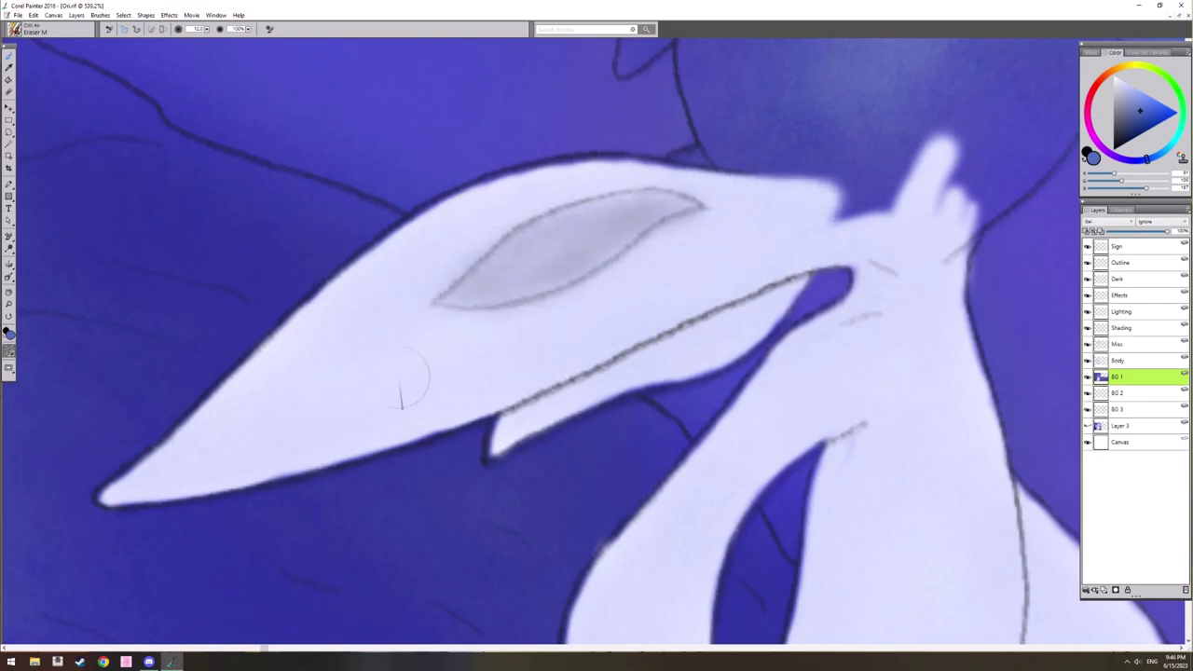
{"action": "mouse_move", "coordinate": [788, 246]}
{"action": "left_mouse_down"}
{"action": "mouse_move", "coordinate": [447, 415]}
{"action": "mouse_move", "coordinate": [415, 461]}
{"action": "left_mouse_up"}
{"action": "mouse_move", "coordinate": [315, 373]}
{"action": "left_mouse_down"}
{"action": "mouse_move", "coordinate": [365, 366]}
{"action": "mouse_move", "coordinate": [389, 423]}
{"action": "mouse_move", "coordinate": [589, 339]}
{"action": "left_mouse_up"}
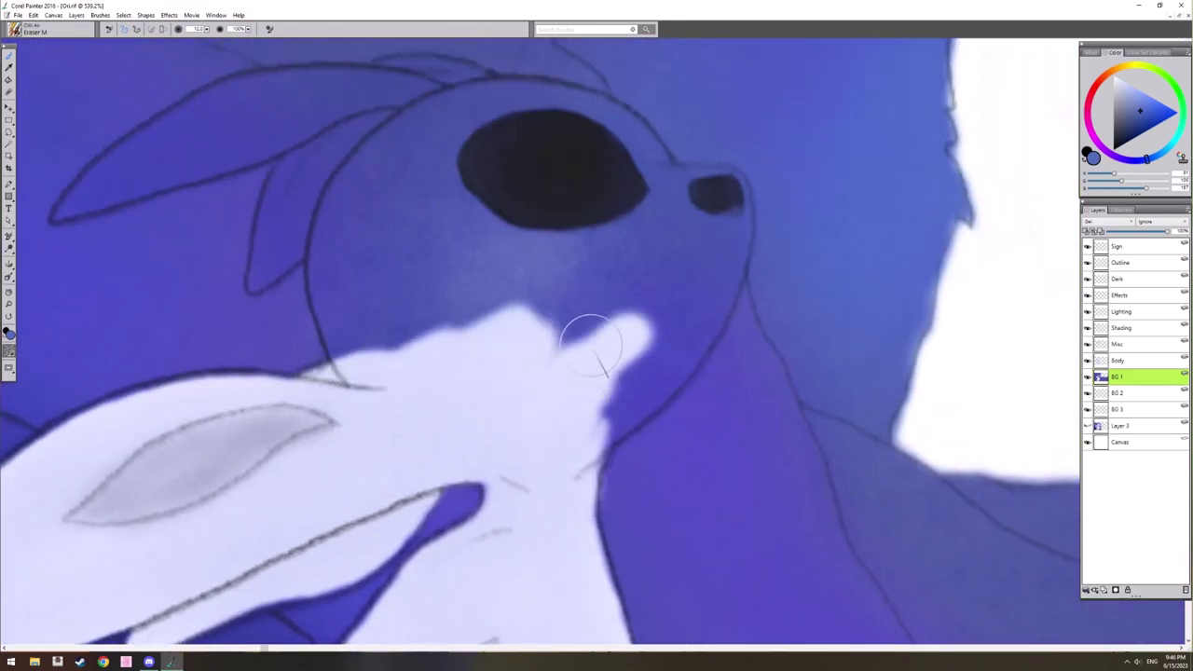
Step: Erase the background paint inside the two pointed tufts behind the head and along the back of the head
{"action": "left_click_drag", "start_coordinate": [449, 255], "coordinate": [738, 453]}
{"action": "mouse_move", "coordinate": [346, 414]}
{"action": "left_mouse_down"}
{"action": "mouse_move", "coordinate": [491, 314]}
{"action": "mouse_move", "coordinate": [454, 322]}
{"action": "mouse_move", "coordinate": [505, 298]}
{"action": "mouse_move", "coordinate": [566, 281]}
{"action": "mouse_move", "coordinate": [745, 299]}
{"action": "left_mouse_up"}
{"action": "left_click_drag", "start_coordinate": [576, 371], "coordinate": [675, 267]}
{"action": "left_click_drag", "start_coordinate": [445, 306], "coordinate": [748, 217]}
{"action": "mouse_move", "coordinate": [472, 285]}
{"action": "left_mouse_down"}
{"action": "mouse_move", "coordinate": [714, 191]}
{"action": "mouse_move", "coordinate": [818, 200]}
{"action": "left_mouse_up"}
{"action": "left_click_drag", "start_coordinate": [775, 289], "coordinate": [496, 278]}
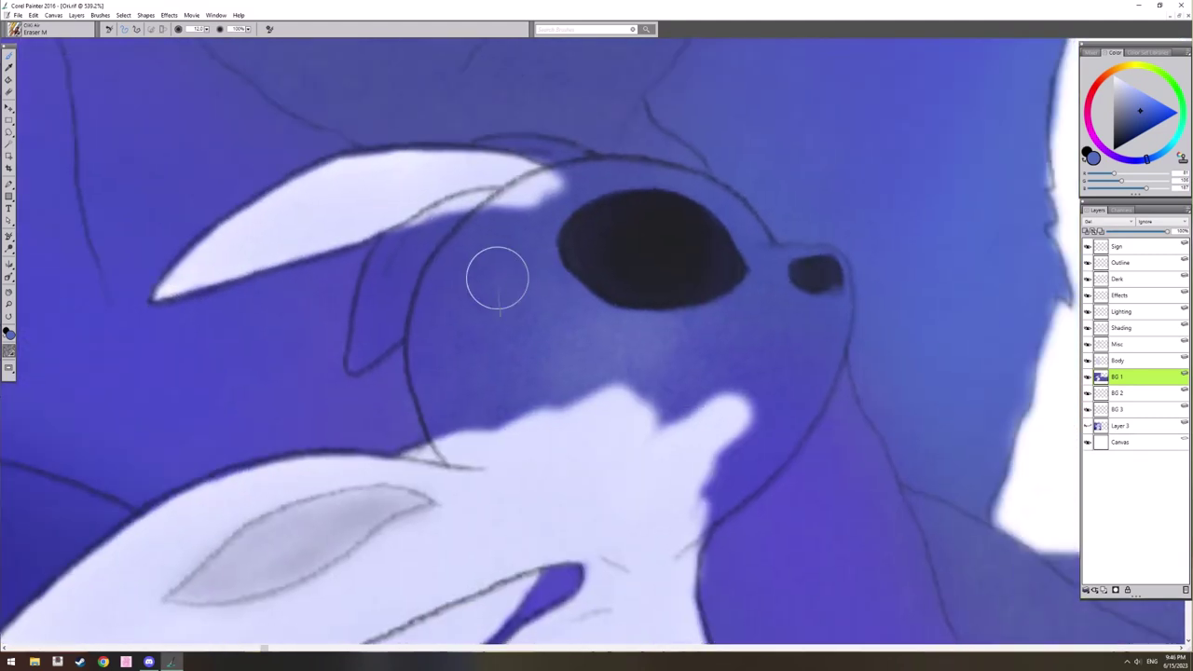
{"action": "mouse_move", "coordinate": [400, 246]}
{"action": "left_mouse_down"}
{"action": "mouse_move", "coordinate": [357, 360]}
{"action": "mouse_move", "coordinate": [393, 328]}
{"action": "mouse_move", "coordinate": [393, 263]}
{"action": "mouse_move", "coordinate": [472, 285]}
{"action": "left_mouse_up"}
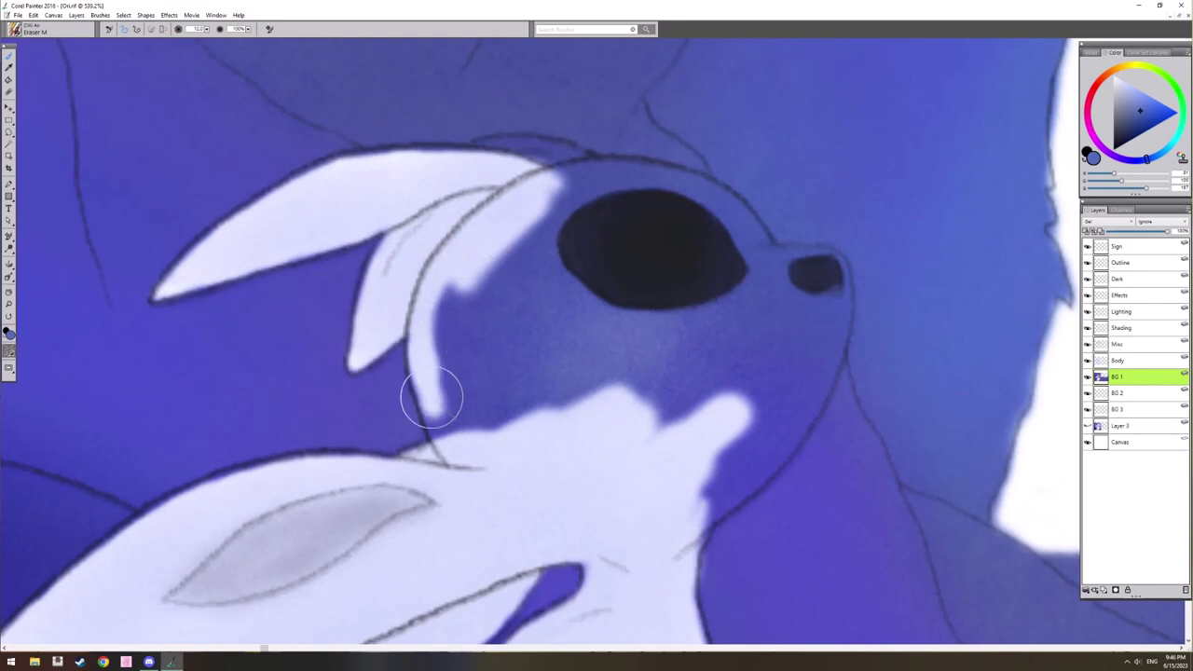
Step: Erase the remaining background paint inside Ori's face, including the forehead, snout, eye and nose
{"action": "mouse_move", "coordinate": [432, 398]}
{"action": "left_mouse_down"}
{"action": "mouse_move", "coordinate": [446, 432]}
{"action": "mouse_move", "coordinate": [467, 372]}
{"action": "mouse_move", "coordinate": [511, 384]}
{"action": "left_mouse_up"}
{"action": "left_click_drag", "start_coordinate": [602, 374], "coordinate": [530, 484]}
{"action": "mouse_move", "coordinate": [410, 262]}
{"action": "left_mouse_down"}
{"action": "mouse_move", "coordinate": [484, 261]}
{"action": "mouse_move", "coordinate": [543, 294]}
{"action": "left_mouse_up"}
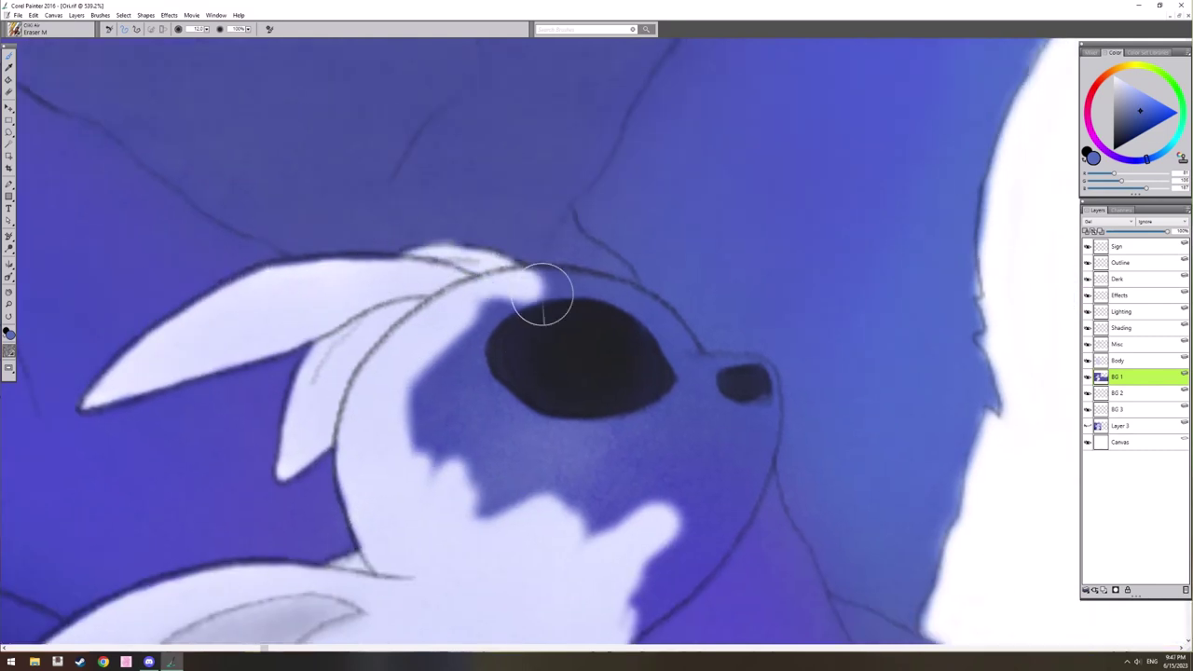
{"action": "mouse_move", "coordinate": [540, 239]}
{"action": "left_mouse_down"}
{"action": "mouse_move", "coordinate": [537, 352]}
{"action": "mouse_move", "coordinate": [510, 400]}
{"action": "mouse_move", "coordinate": [412, 499]}
{"action": "mouse_move", "coordinate": [513, 415]}
{"action": "left_mouse_up"}
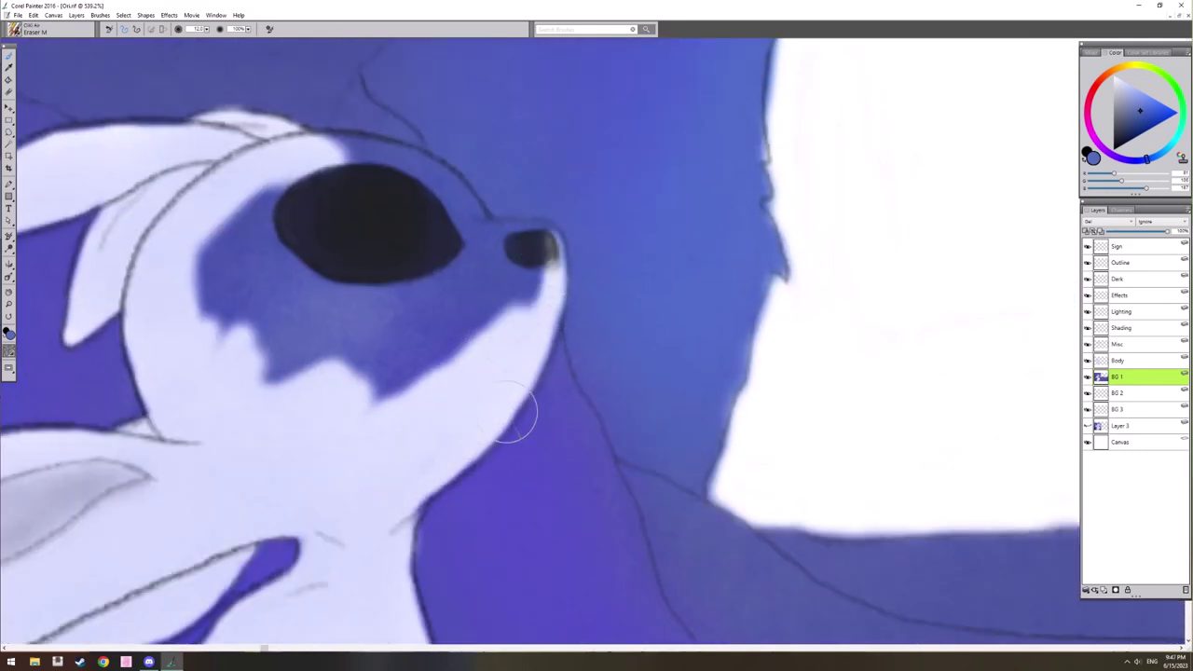
{"action": "mouse_move", "coordinate": [548, 246]}
{"action": "left_mouse_down"}
{"action": "mouse_move", "coordinate": [480, 243]}
{"action": "mouse_move", "coordinate": [393, 400]}
{"action": "mouse_move", "coordinate": [385, 318]}
{"action": "mouse_move", "coordinate": [330, 226]}
{"action": "mouse_move", "coordinate": [186, 260]}
{"action": "mouse_move", "coordinate": [275, 357]}
{"action": "mouse_move", "coordinate": [373, 322]}
{"action": "left_mouse_up"}
{"action": "mouse_move", "coordinate": [493, 250]}
{"action": "left_mouse_down"}
{"action": "mouse_move", "coordinate": [477, 387]}
{"action": "mouse_move", "coordinate": [377, 296]}
{"action": "left_mouse_up"}
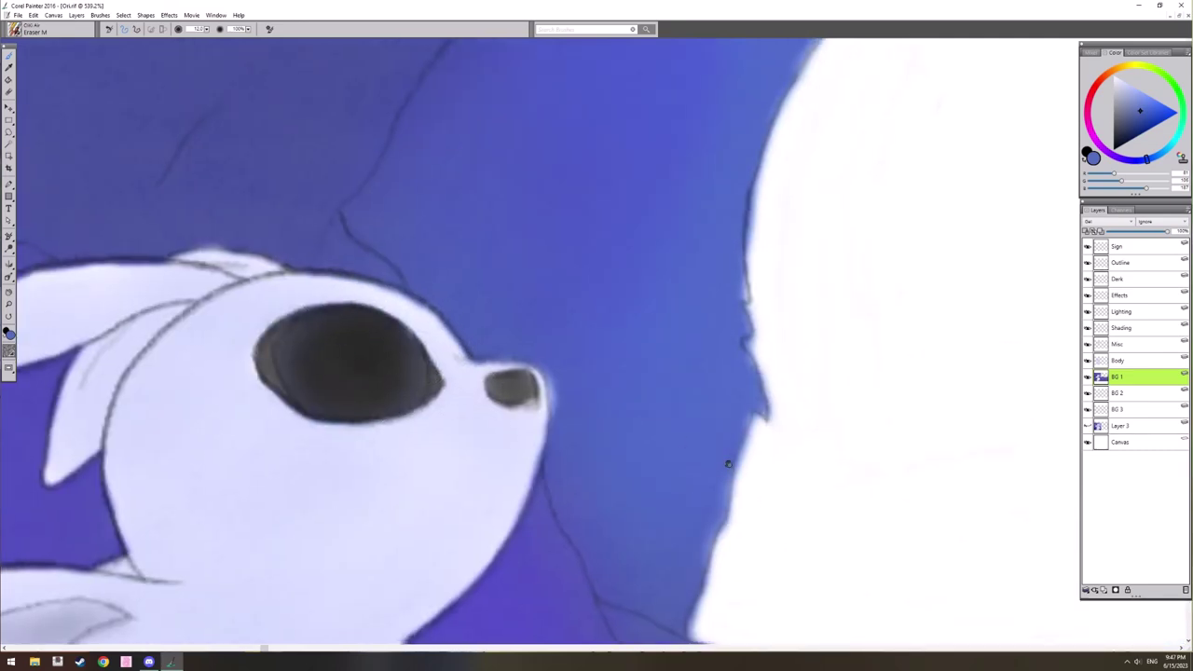
{"action": "left_click_drag", "start_coordinate": [730, 466], "coordinate": [571, 240]}
{"action": "scroll", "coordinate": [607, 346], "scroll_direction": "down", "scroll_amount": 5}
{"action": "mouse_move", "coordinate": [654, 455]}
{"action": "left_mouse_down"}
{"action": "mouse_move", "coordinate": [541, 282]}
{"action": "mouse_move", "coordinate": [512, 354]}
{"action": "left_mouse_up"}
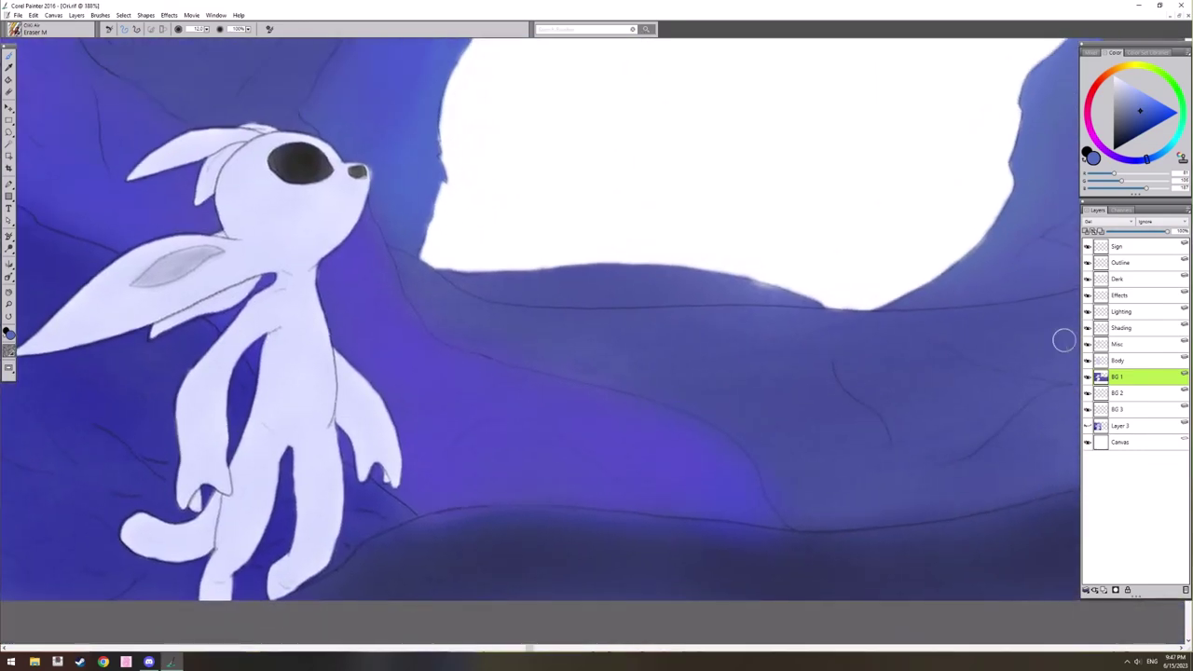
Step: Rearrange the empty background layers so that BG 2 and BG 3 sit beneath BG 1, with BG 2 active
{"action": "left_click_drag", "start_coordinate": [100, 432], "coordinate": [6, 586]}
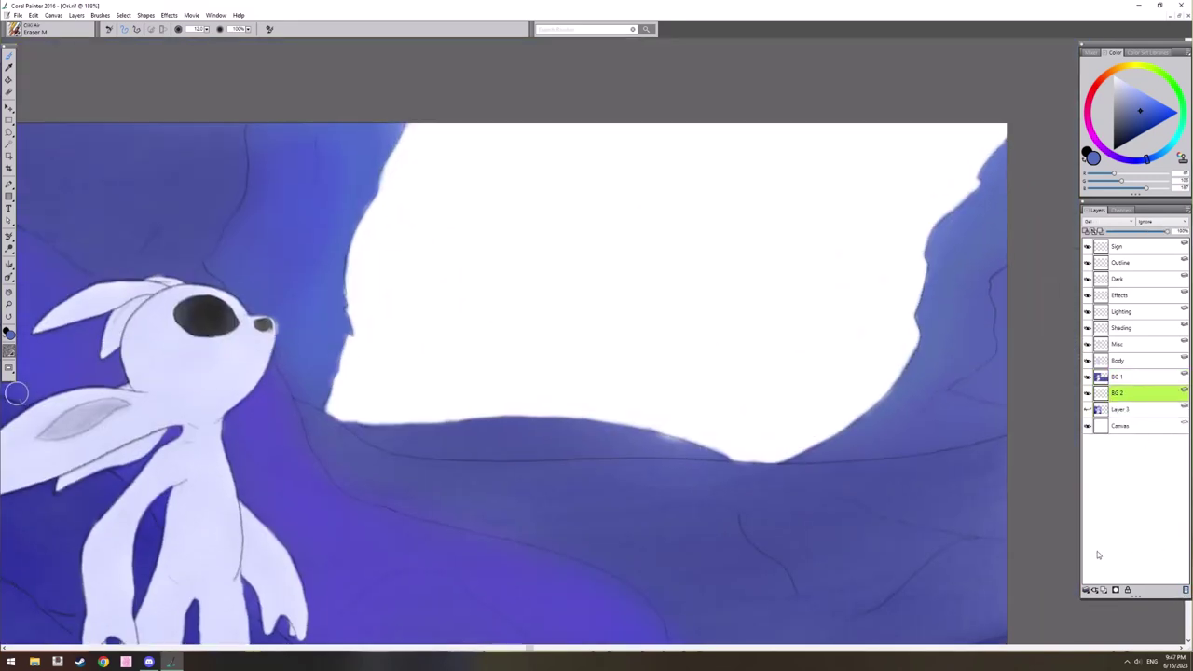
{"action": "left_click", "coordinate": [1087, 409]}
{"action": "left_click", "coordinate": [1087, 409]}
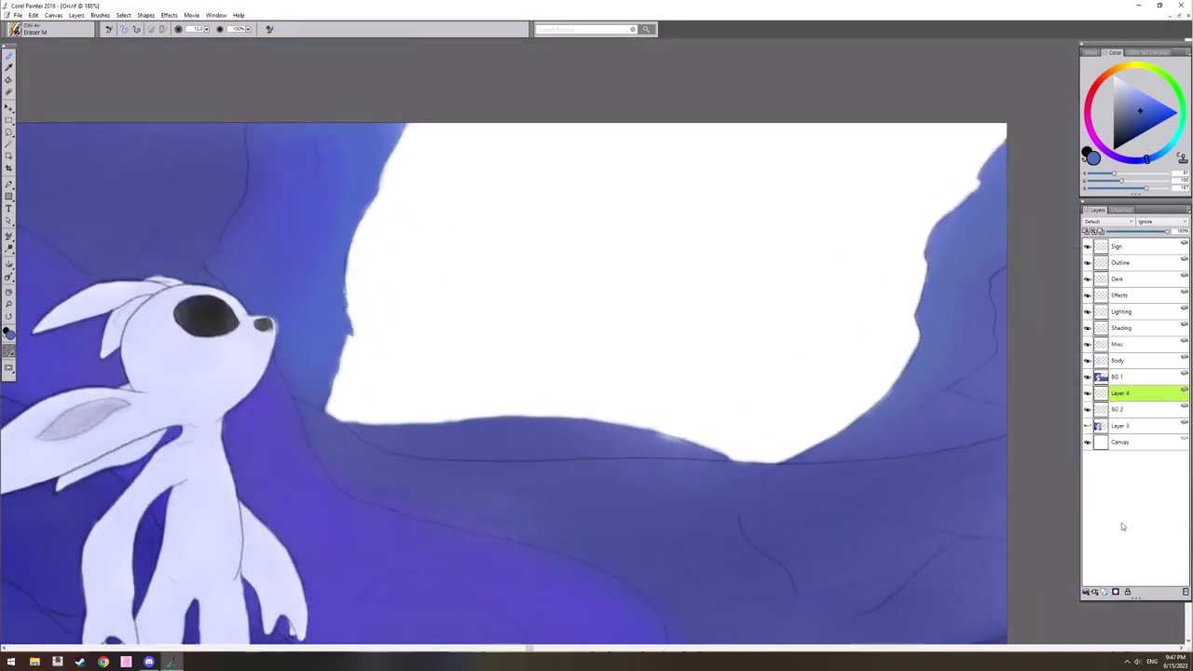
{"action": "left_click", "coordinate": [1117, 392]}
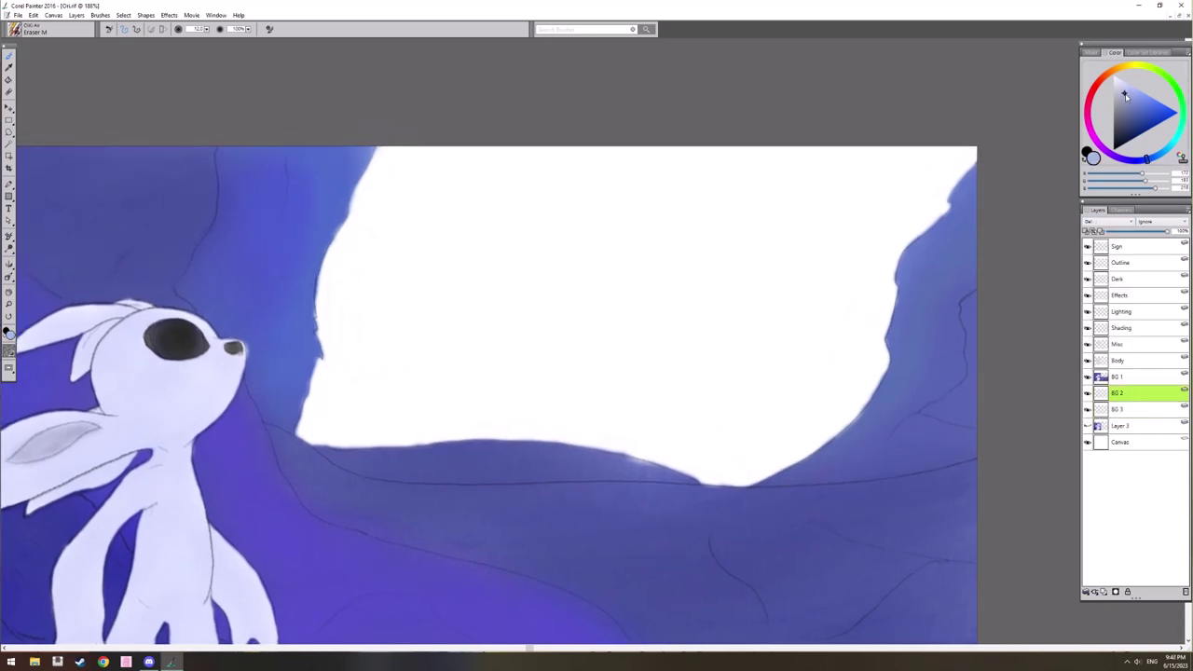
Step: Check the Layer 3 reference, pick a muted violet and fill the sky opening on BG 2 with Airbrush XL
{"action": "left_click", "coordinate": [1088, 427]}
{"action": "left_click", "coordinate": [1088, 426]}
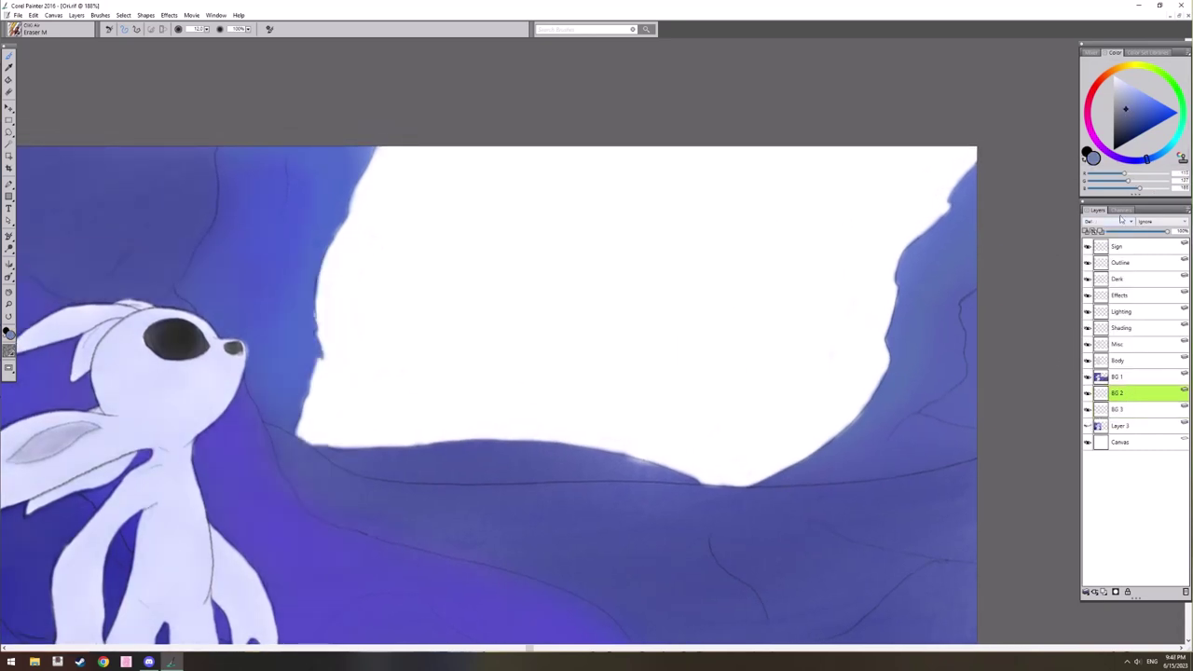
{"action": "key", "text": "b"}
{"action": "left_click_drag", "start_coordinate": [546, 168], "coordinate": [424, 169]}
{"action": "scroll", "coordinate": [596, 312], "scroll_direction": "down", "scroll_amount": 3}
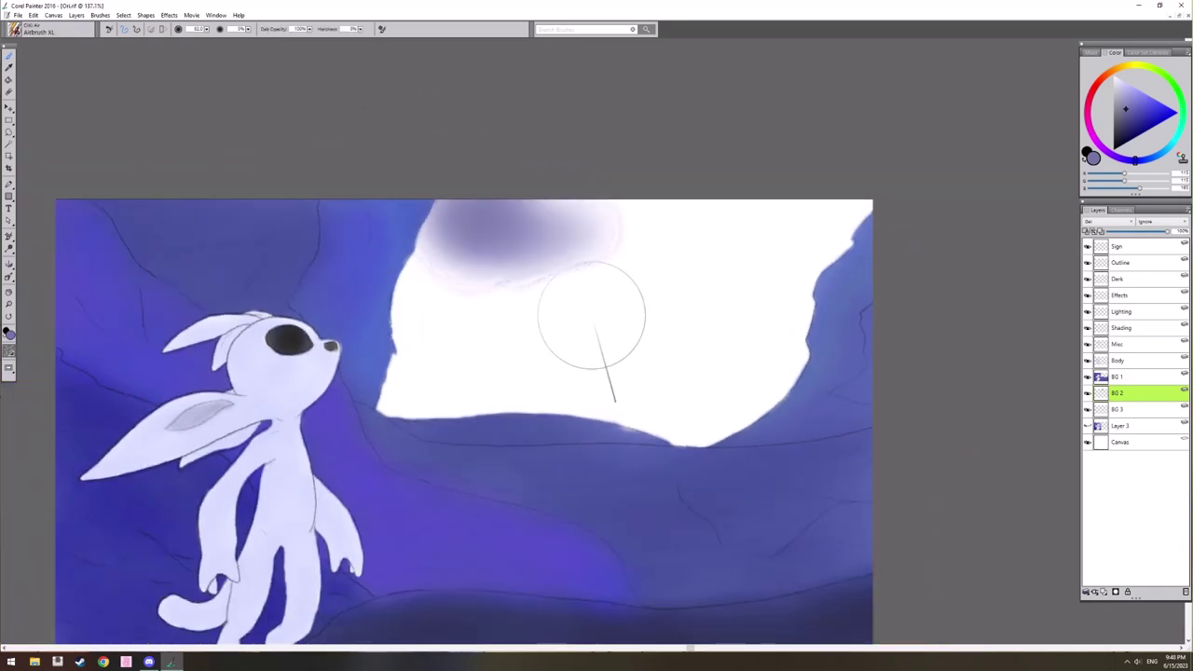
{"action": "mouse_move", "coordinate": [576, 216]}
{"action": "left_mouse_down"}
{"action": "mouse_move", "coordinate": [773, 217]}
{"action": "mouse_move", "coordinate": [660, 434]}
{"action": "mouse_move", "coordinate": [386, 319]}
{"action": "mouse_move", "coordinate": [532, 354]}
{"action": "mouse_move", "coordinate": [527, 283]}
{"action": "mouse_move", "coordinate": [762, 350]}
{"action": "left_mouse_up"}
{"action": "scroll", "coordinate": [555, 382], "scroll_direction": "up", "scroll_amount": 6}
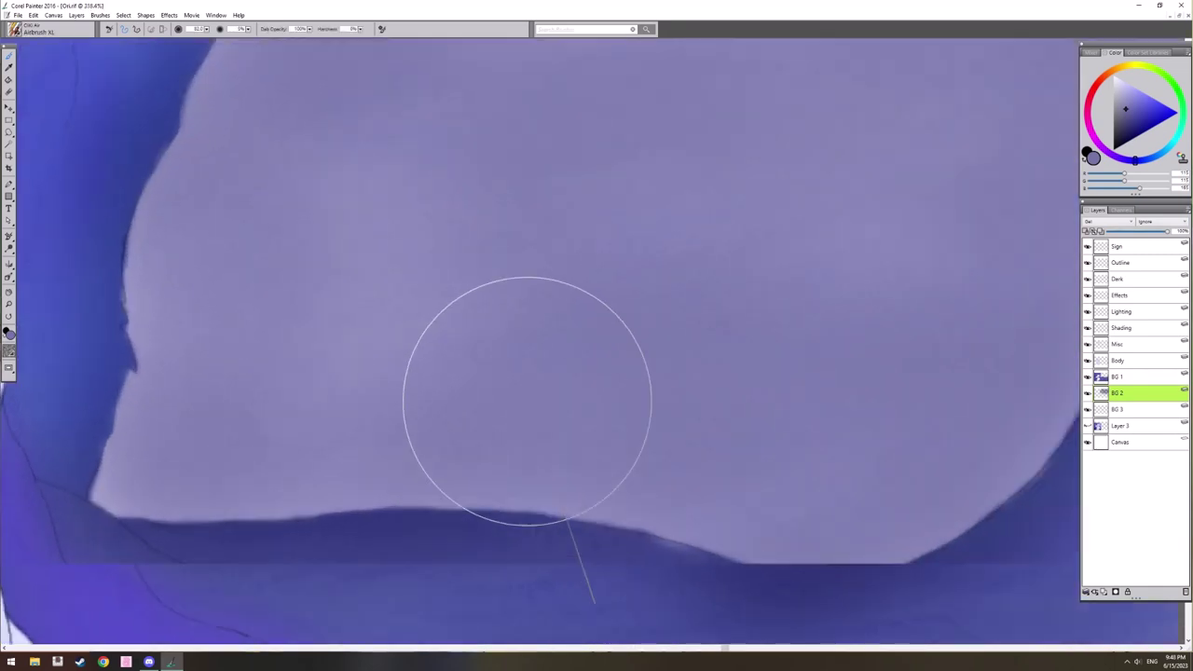
Step: Erase the violet overspray on BG 2 along the sky-side contour of the near rock wall with Eraser L
{"action": "right_click", "coordinate": [452, 324]}
{"action": "left_click", "coordinate": [507, 468]}
{"action": "left_click_drag", "start_coordinate": [622, 119], "coordinate": [605, 141]}
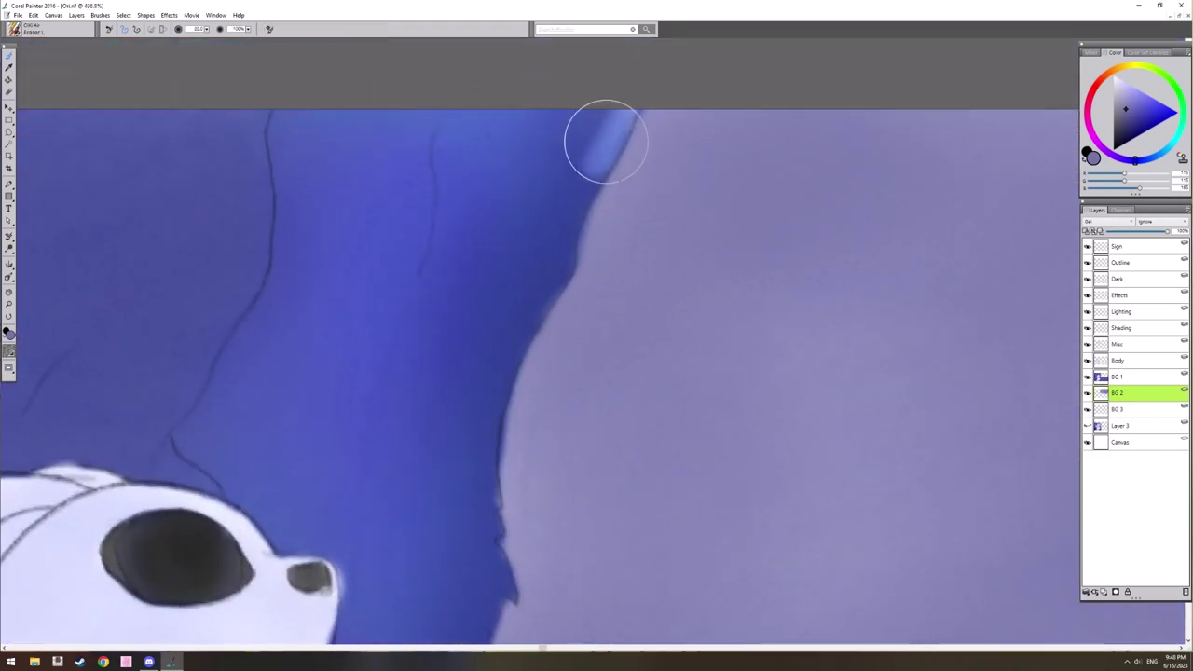
{"action": "mouse_move", "coordinate": [552, 273]}
{"action": "left_mouse_down"}
{"action": "mouse_move", "coordinate": [531, 298]}
{"action": "mouse_move", "coordinate": [475, 461]}
{"action": "left_mouse_up"}
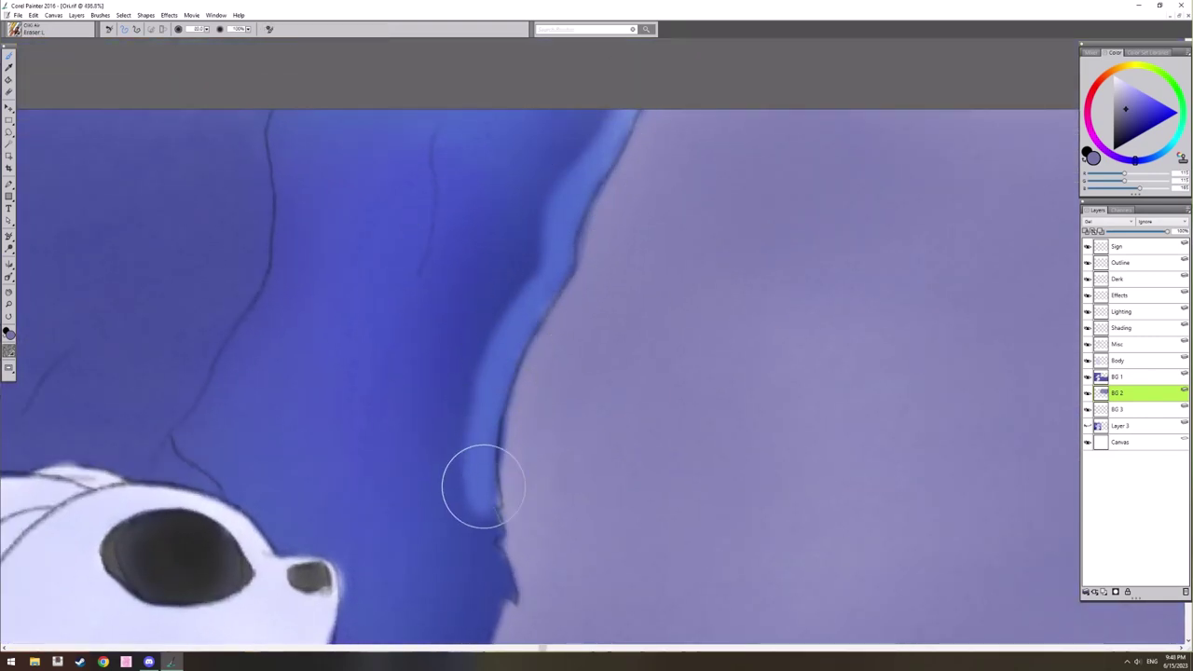
{"action": "mouse_move", "coordinate": [504, 587]}
{"action": "left_mouse_down"}
{"action": "mouse_move", "coordinate": [459, 455]}
{"action": "mouse_move", "coordinate": [370, 615]}
{"action": "left_mouse_up"}
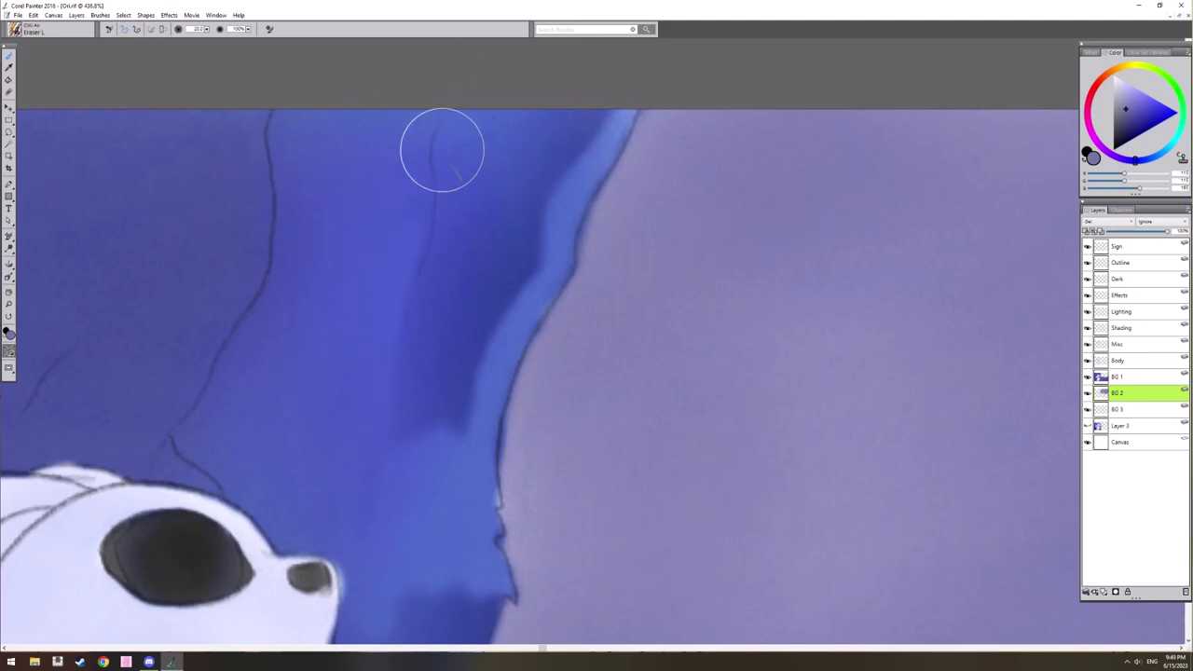
Step: Undo the last eraser strokes and clear the violet overspray across the upper part of the near rock wall
{"action": "mouse_move", "coordinate": [442, 150]}
{"action": "left_mouse_down"}
{"action": "mouse_move", "coordinate": [565, 143]}
{"action": "mouse_move", "coordinate": [511, 333]}
{"action": "left_mouse_up"}
{"action": "key", "text": "ctrl+z"}
{"action": "key", "text": "ctrl+z"}
{"action": "left_click_drag", "start_coordinate": [472, 417], "coordinate": [422, 541]}
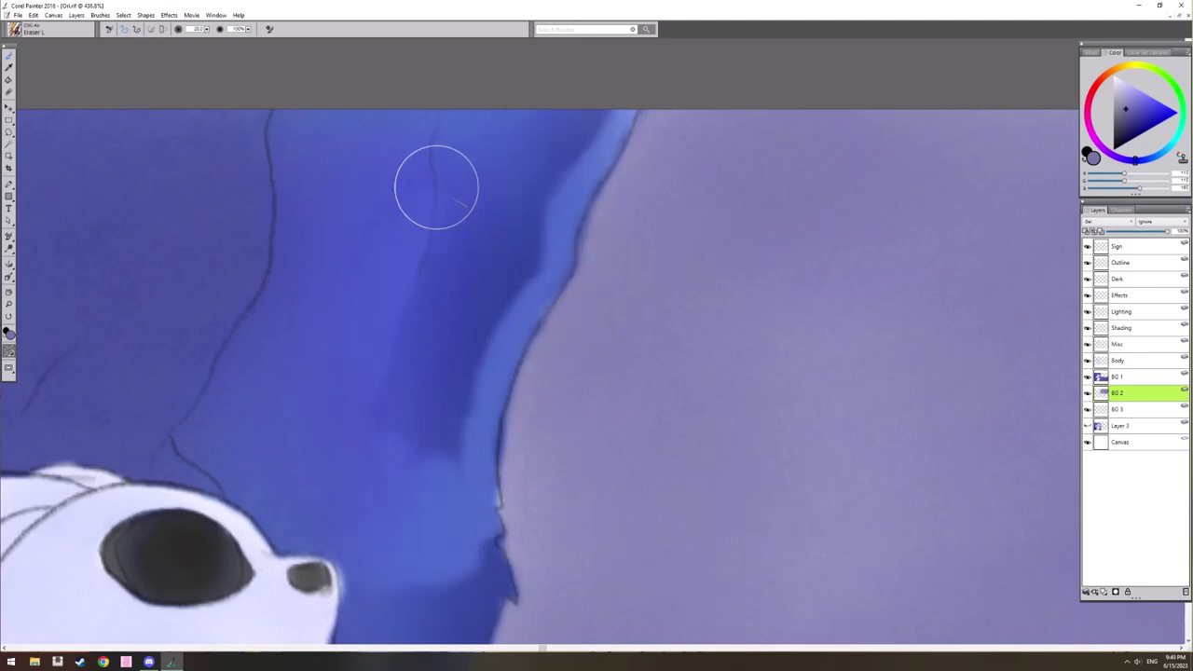
{"action": "mouse_move", "coordinate": [406, 184]}
{"action": "left_mouse_down"}
{"action": "mouse_move", "coordinate": [618, 77]}
{"action": "mouse_move", "coordinate": [461, 360]}
{"action": "mouse_move", "coordinate": [459, 420]}
{"action": "left_mouse_up"}
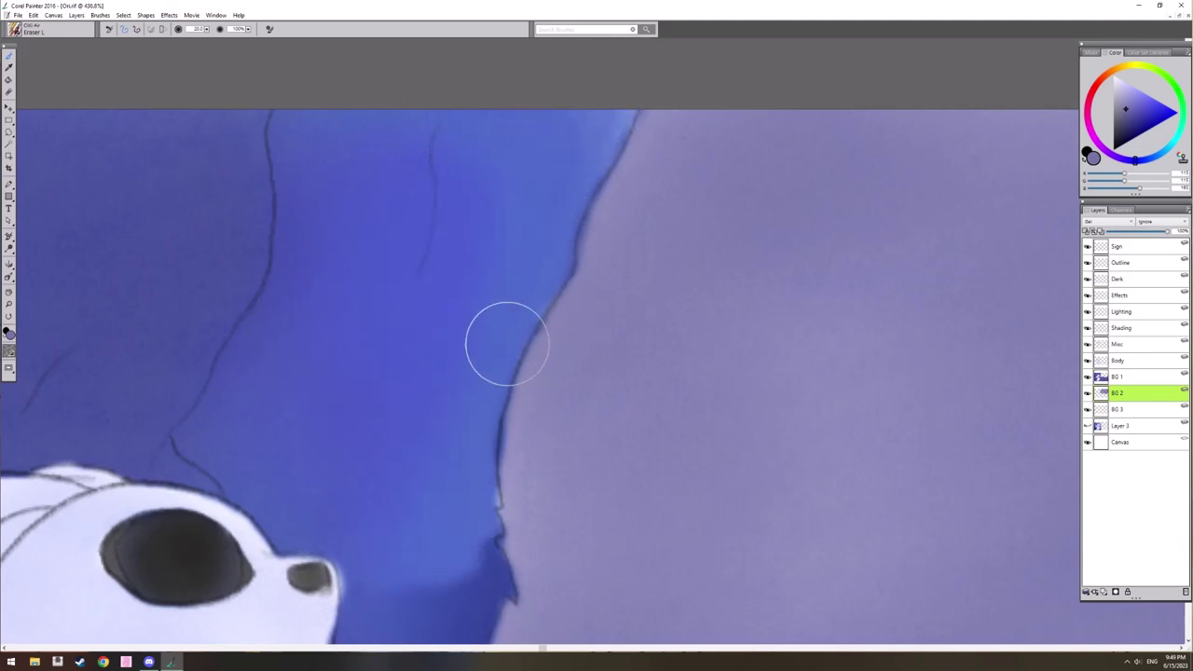
Step: Erase the violet overspray from the lower part of the near rock wall and its base beside Ori
{"action": "left_click_drag", "start_coordinate": [476, 566], "coordinate": [520, 230]}
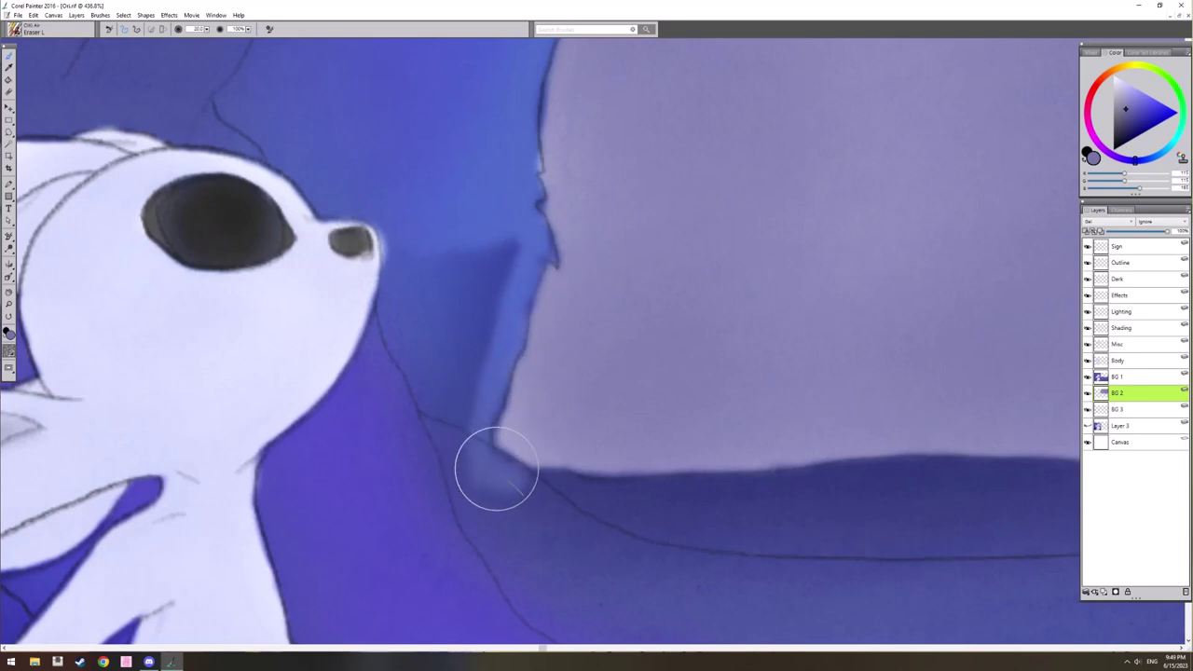
{"action": "scroll", "coordinate": [496, 469], "scroll_direction": "down", "scroll_amount": 1}
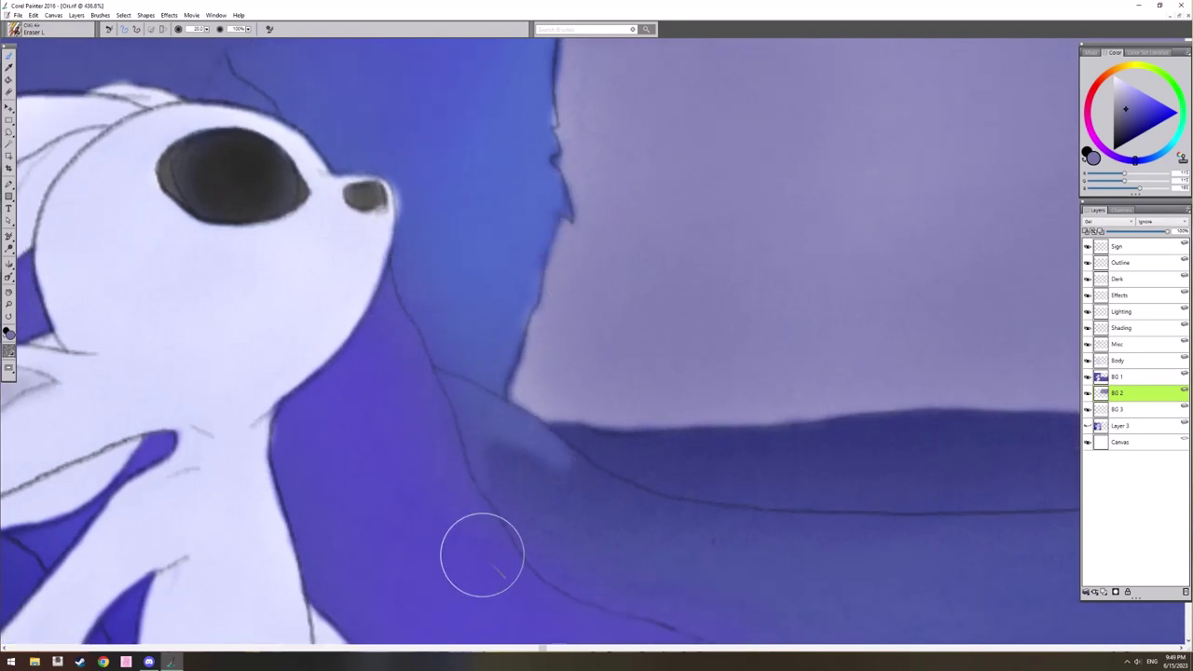
{"action": "left_click_drag", "start_coordinate": [482, 554], "coordinate": [266, 389]}
Step: Erase the violet overspray below the distant hill's top contour, working across towards the far rock wall
{"action": "left_click_drag", "start_coordinate": [330, 305], "coordinate": [466, 340]}
{"action": "left_click_drag", "start_coordinate": [677, 381], "coordinate": [545, 356]}
{"action": "mouse_move", "coordinate": [318, 282]}
{"action": "left_mouse_down"}
{"action": "mouse_move", "coordinate": [495, 288]}
{"action": "mouse_move", "coordinate": [774, 346]}
{"action": "left_mouse_up"}
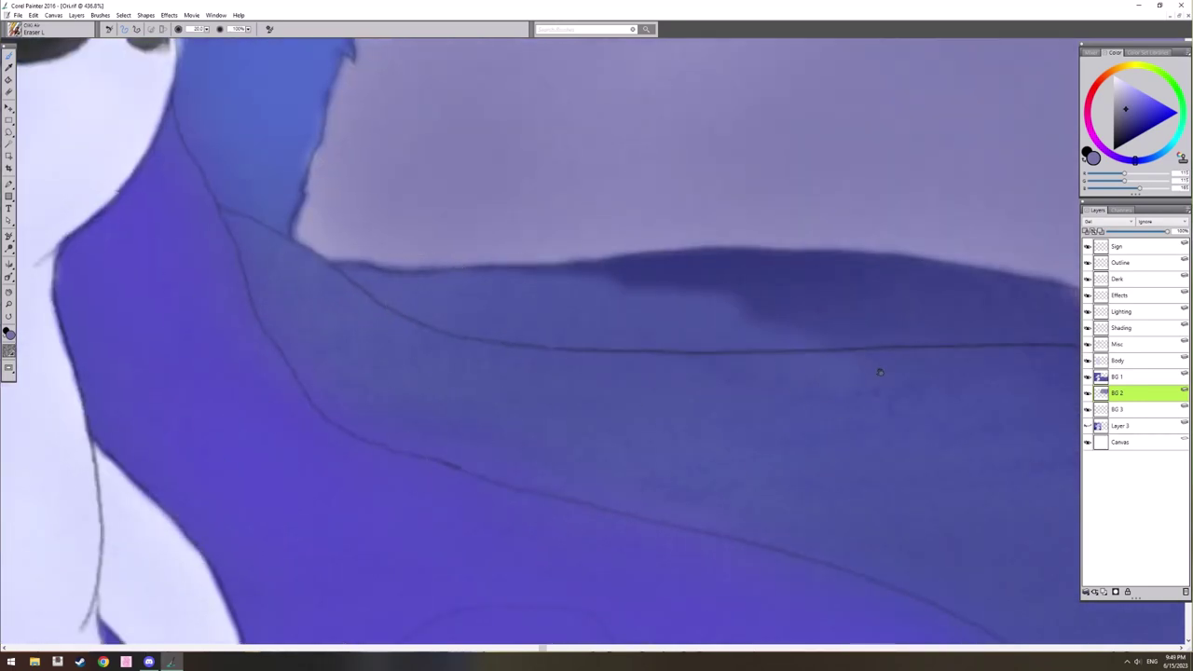
{"action": "left_click_drag", "start_coordinate": [880, 372], "coordinate": [575, 400]}
{"action": "mouse_move", "coordinate": [271, 313]}
{"action": "left_mouse_down"}
{"action": "mouse_move", "coordinate": [466, 304]}
{"action": "mouse_move", "coordinate": [769, 346]}
{"action": "left_mouse_up"}
{"action": "left_click_drag", "start_coordinate": [775, 394], "coordinate": [571, 331]}
{"action": "mouse_move", "coordinate": [572, 284]}
{"action": "left_mouse_down"}
{"action": "mouse_move", "coordinate": [572, 321]}
{"action": "mouse_move", "coordinate": [600, 289]}
{"action": "mouse_move", "coordinate": [740, 363]}
{"action": "mouse_move", "coordinate": [787, 489]}
{"action": "mouse_move", "coordinate": [370, 413]}
{"action": "mouse_move", "coordinate": [249, 322]}
{"action": "mouse_move", "coordinate": [362, 270]}
{"action": "mouse_move", "coordinate": [743, 395]}
{"action": "mouse_move", "coordinate": [463, 297]}
{"action": "left_mouse_up"}
{"action": "mouse_move", "coordinate": [897, 416]}
{"action": "left_mouse_down"}
{"action": "mouse_move", "coordinate": [599, 392]}
{"action": "mouse_move", "coordinate": [309, 410]}
{"action": "left_mouse_up"}
Step: Erase the remaining violet overspray on BG 2 over the distant hill and up the far rock wall to the canvas edge with Eraser L
{"action": "mouse_move", "coordinate": [396, 326]}
{"action": "left_mouse_down"}
{"action": "mouse_move", "coordinate": [205, 394]}
{"action": "mouse_move", "coordinate": [466, 372]}
{"action": "left_mouse_up"}
{"action": "left_click_drag", "start_coordinate": [567, 266], "coordinate": [482, 288]}
{"action": "left_click_drag", "start_coordinate": [423, 321], "coordinate": [407, 434]}
{"action": "left_click_drag", "start_coordinate": [312, 450], "coordinate": [228, 463]}
{"action": "mouse_move", "coordinate": [449, 361]}
{"action": "left_mouse_down"}
{"action": "mouse_move", "coordinate": [352, 407]}
{"action": "mouse_move", "coordinate": [426, 466]}
{"action": "mouse_move", "coordinate": [513, 301]}
{"action": "mouse_move", "coordinate": [624, 240]}
{"action": "mouse_move", "coordinate": [556, 448]}
{"action": "mouse_move", "coordinate": [385, 426]}
{"action": "mouse_move", "coordinate": [468, 368]}
{"action": "mouse_move", "coordinate": [347, 449]}
{"action": "left_mouse_up"}
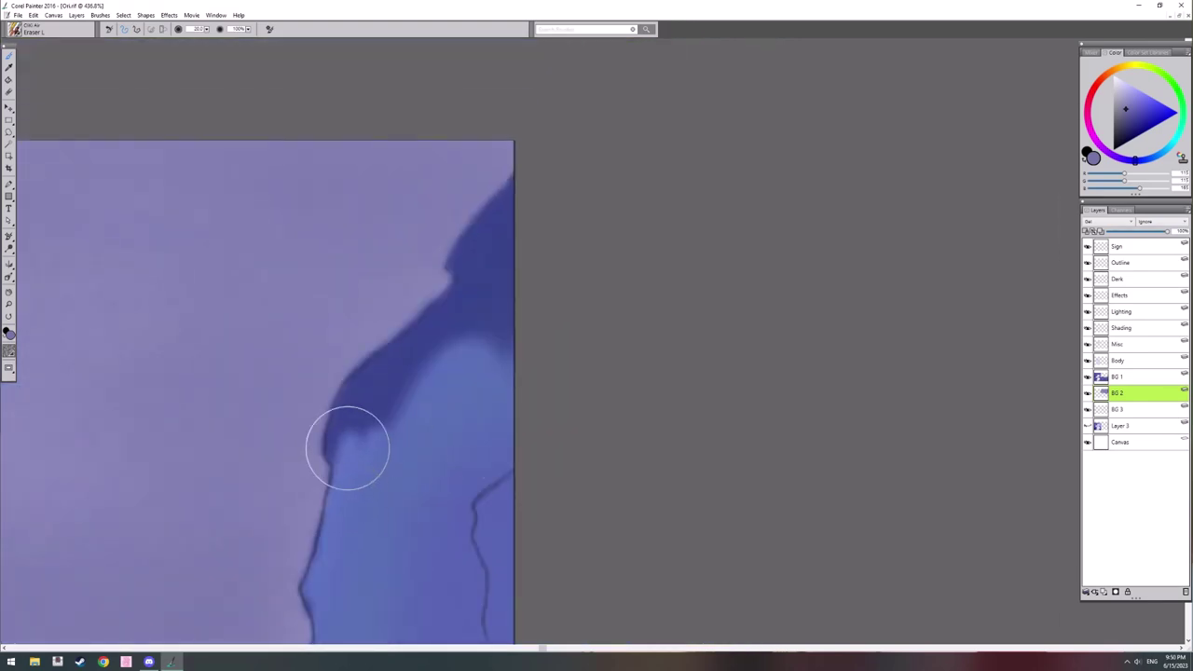
{"action": "mouse_move", "coordinate": [352, 407]}
{"action": "left_mouse_down"}
{"action": "mouse_move", "coordinate": [448, 313]}
{"action": "mouse_move", "coordinate": [465, 365]}
{"action": "mouse_move", "coordinate": [478, 335]}
{"action": "mouse_move", "coordinate": [470, 283]}
{"action": "left_mouse_up"}
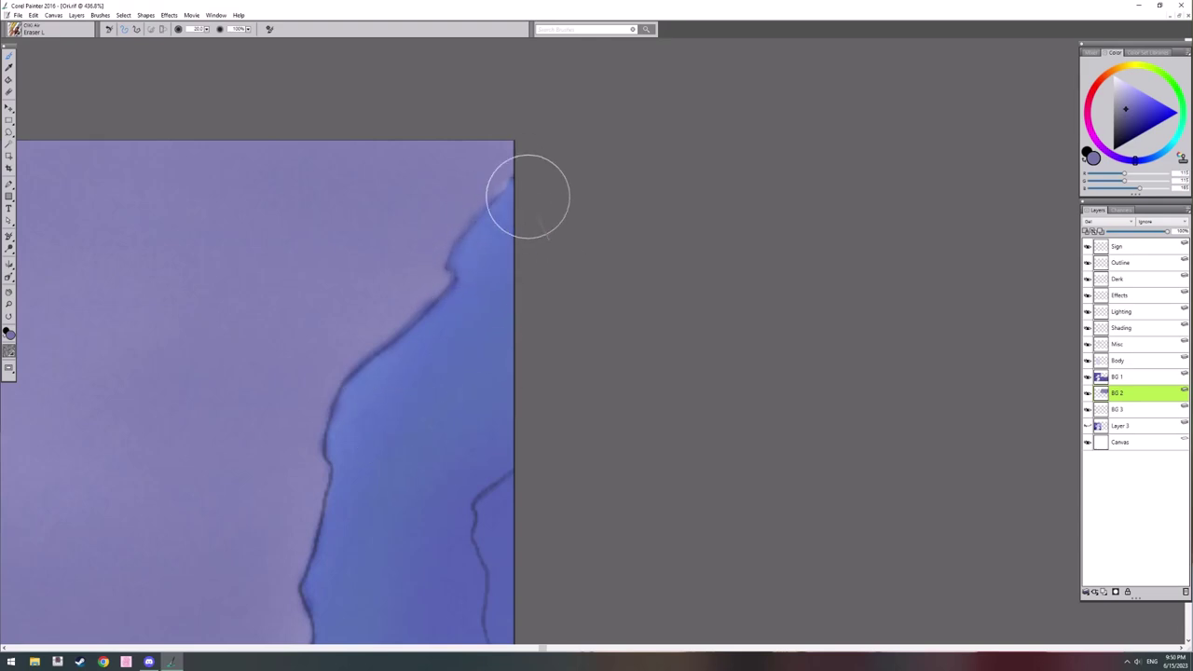
{"action": "left_click_drag", "start_coordinate": [487, 344], "coordinate": [535, 307]}
Step: Trim the blue spill on BG 1 along the far rock wall's sky-side contour with Eraser M
{"action": "left_click", "coordinate": [1118, 377]}
{"action": "left_click_drag", "start_coordinate": [346, 287], "coordinate": [410, 257]}
{"action": "right_click", "coordinate": [409, 257]}
{"action": "left_click", "coordinate": [443, 413]}
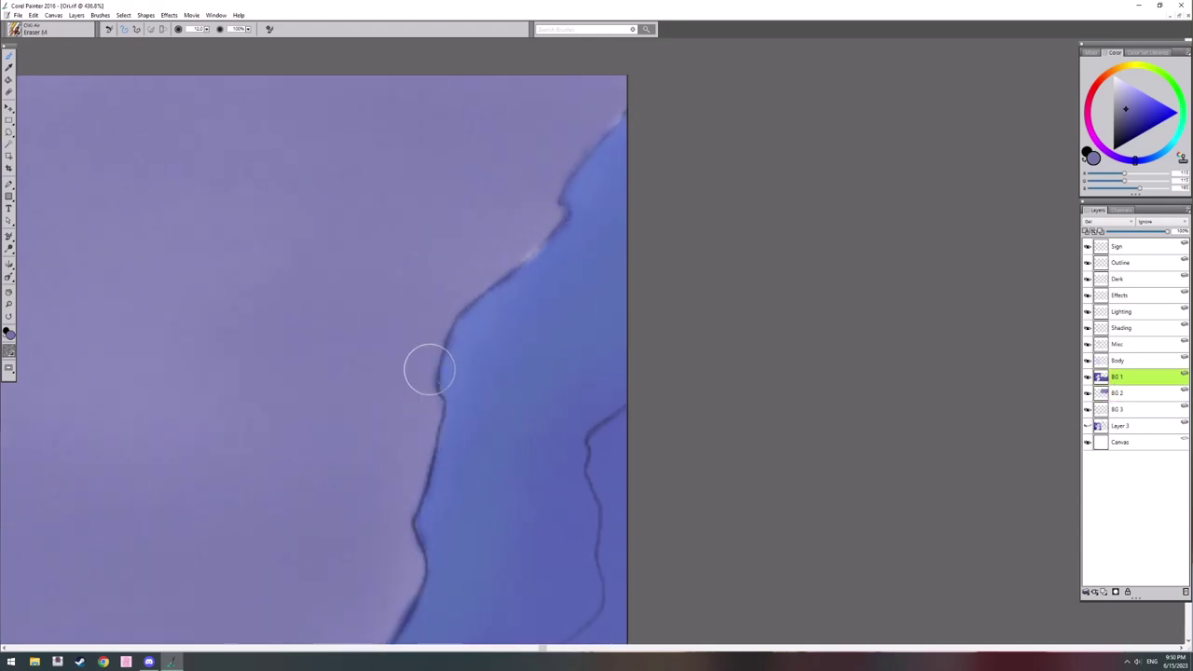
{"action": "left_click_drag", "start_coordinate": [429, 370], "coordinate": [504, 212]}
{"action": "left_click_drag", "start_coordinate": [448, 424], "coordinate": [620, 289]}
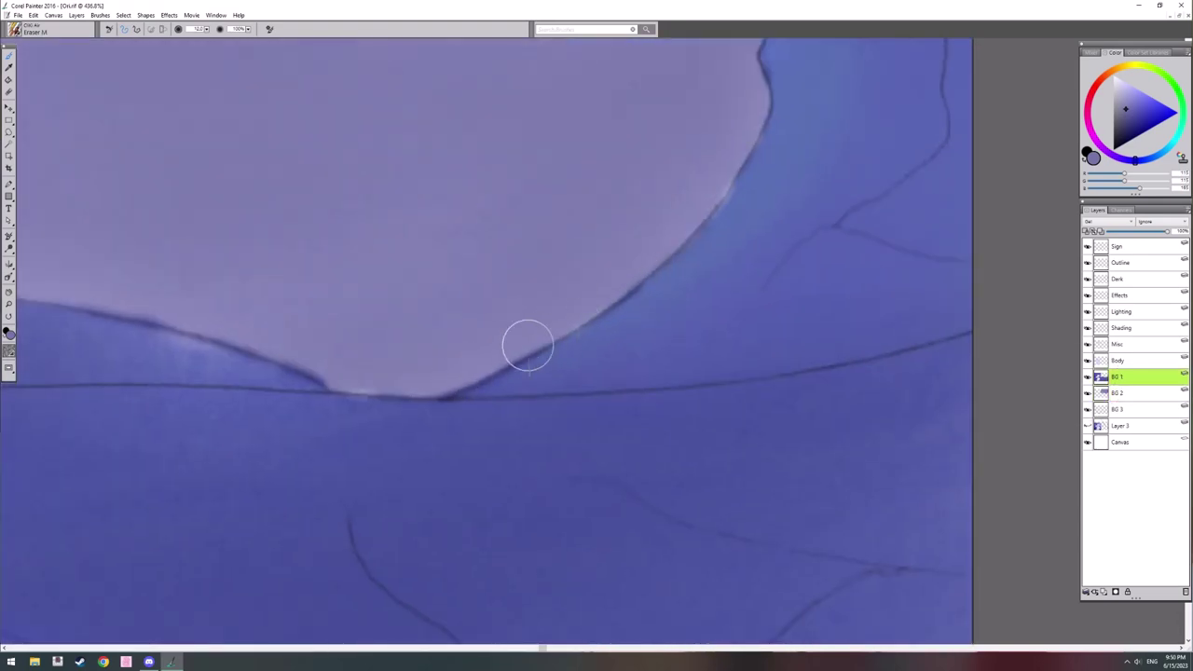
Step: Trim the BG 1 colour along the distant hill's contour and the near rock wall's sky-side edge with Eraser M
{"action": "left_click_drag", "start_coordinate": [321, 370], "coordinate": [597, 387]}
{"action": "left_click_drag", "start_coordinate": [140, 302], "coordinate": [536, 353]}
{"action": "mouse_move", "coordinate": [154, 154]}
{"action": "left_mouse_down"}
{"action": "mouse_move", "coordinate": [496, 277]}
{"action": "mouse_move", "coordinate": [421, 503]}
{"action": "left_mouse_up"}
{"action": "scroll", "coordinate": [387, 464], "scroll_direction": "up", "scroll_amount": 5}
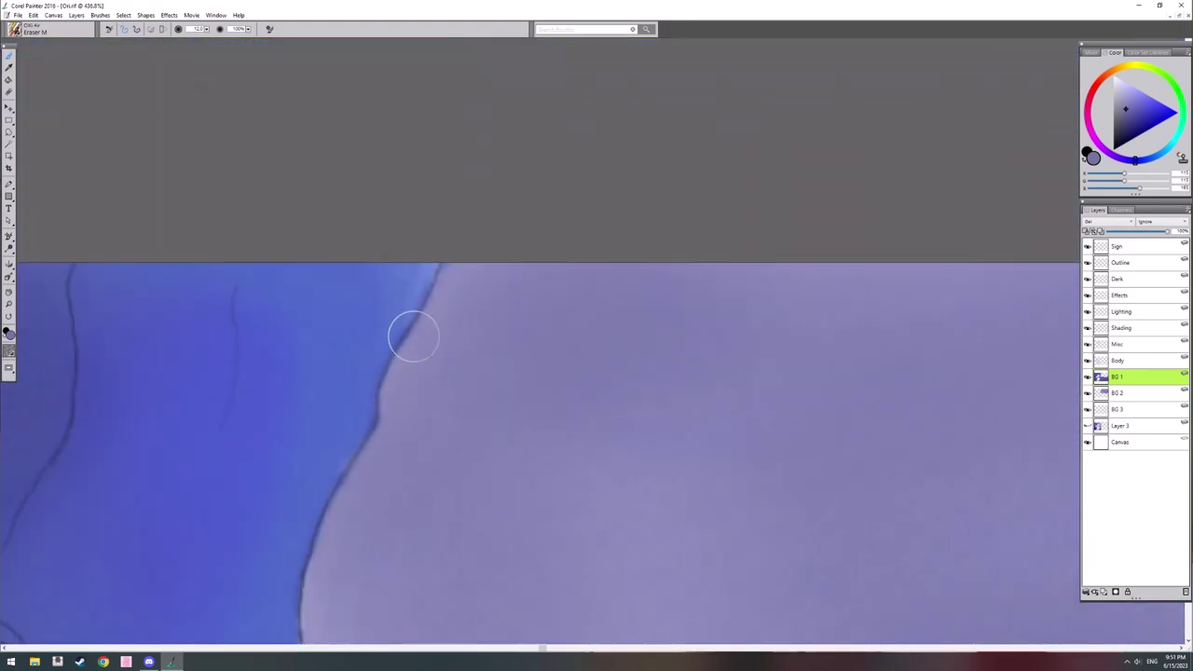
{"action": "scroll", "coordinate": [412, 335], "scroll_direction": "down", "scroll_amount": 10}
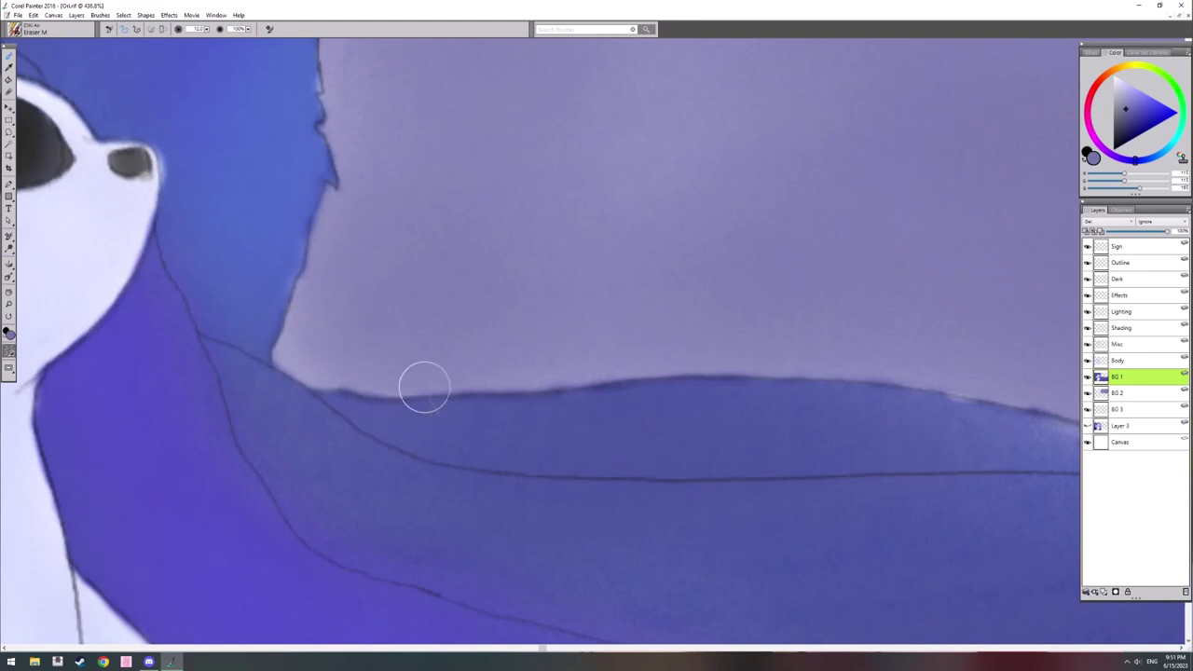
{"action": "left_click_drag", "start_coordinate": [808, 407], "coordinate": [290, 371]}
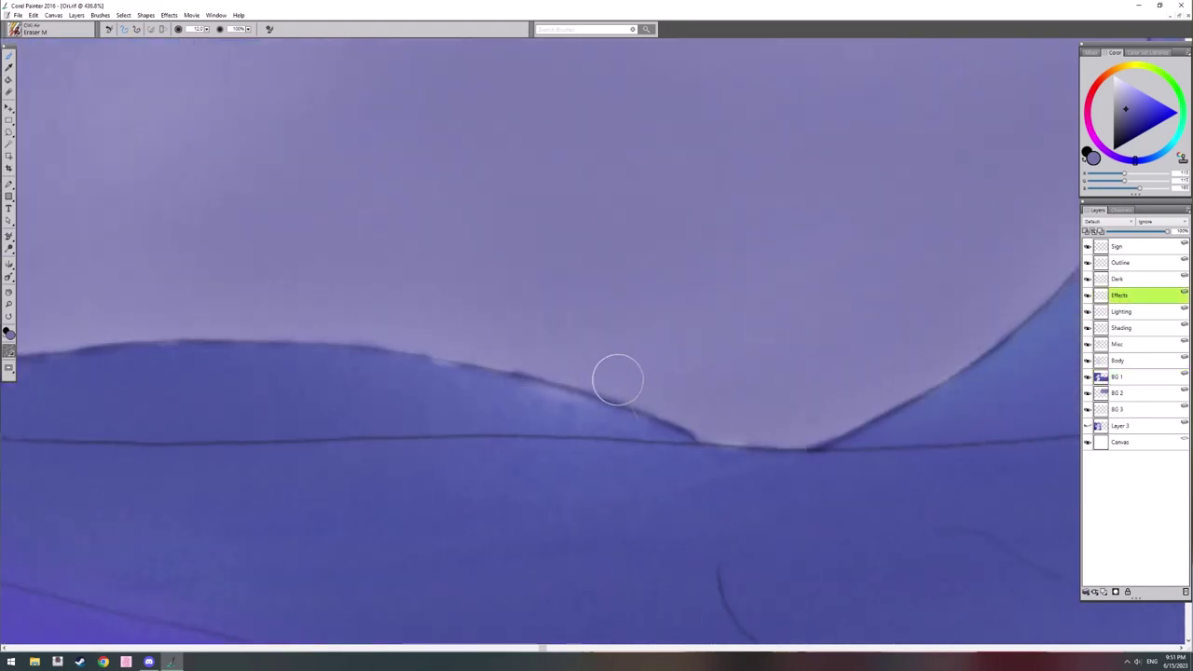
Step: Set up black from the colour set and the Airbrush L variant on the Shading layer
{"action": "left_click", "coordinate": [1114, 328]}
{"action": "scroll", "coordinate": [927, 272], "scroll_direction": "left", "scroll_amount": 5}
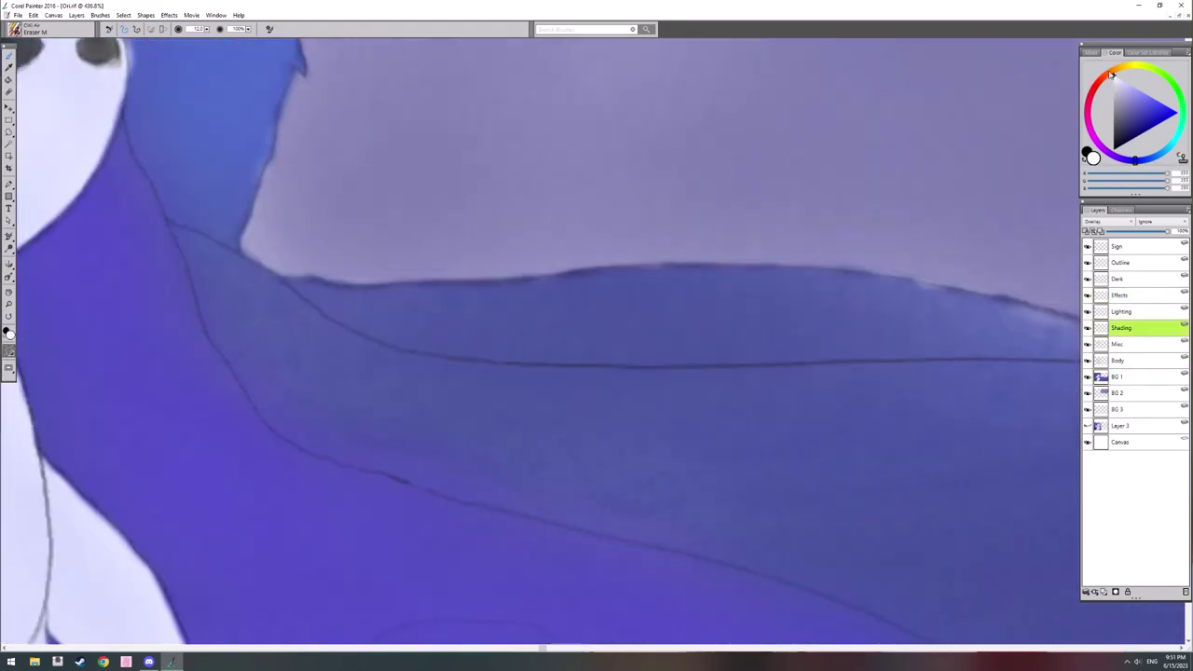
{"action": "left_click", "coordinate": [1146, 53]}
{"action": "left_click", "coordinate": [1093, 75]}
{"action": "left_click_drag", "start_coordinate": [330, 359], "coordinate": [582, 341]}
{"action": "left_click_drag", "start_coordinate": [130, 237], "coordinate": [556, 362]}
{"action": "right_click", "coordinate": [561, 342]}
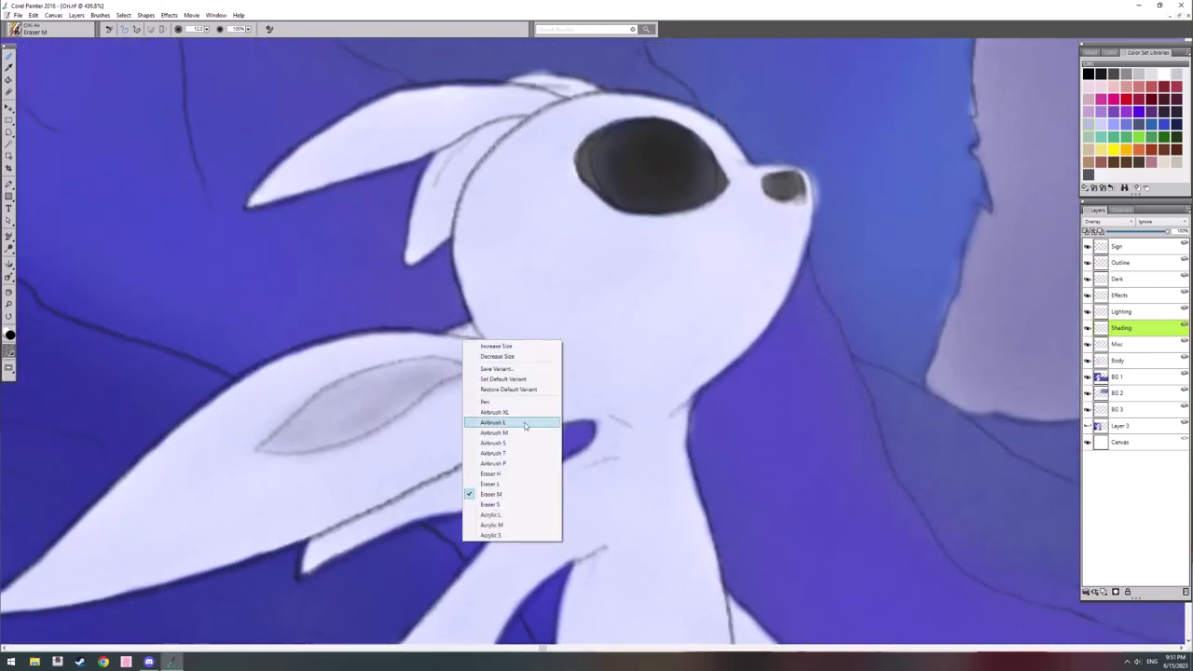
{"action": "left_click", "coordinate": [526, 425]}
Step: Load the Body layer's content as a selection and make the Shading layer active again
{"action": "scroll", "coordinate": [541, 415], "scroll_direction": "down", "scroll_amount": 4}
{"action": "left_click", "coordinate": [1125, 364]}
{"action": "right_click", "coordinate": [1125, 366]}
{"action": "left_click", "coordinate": [1059, 433]}
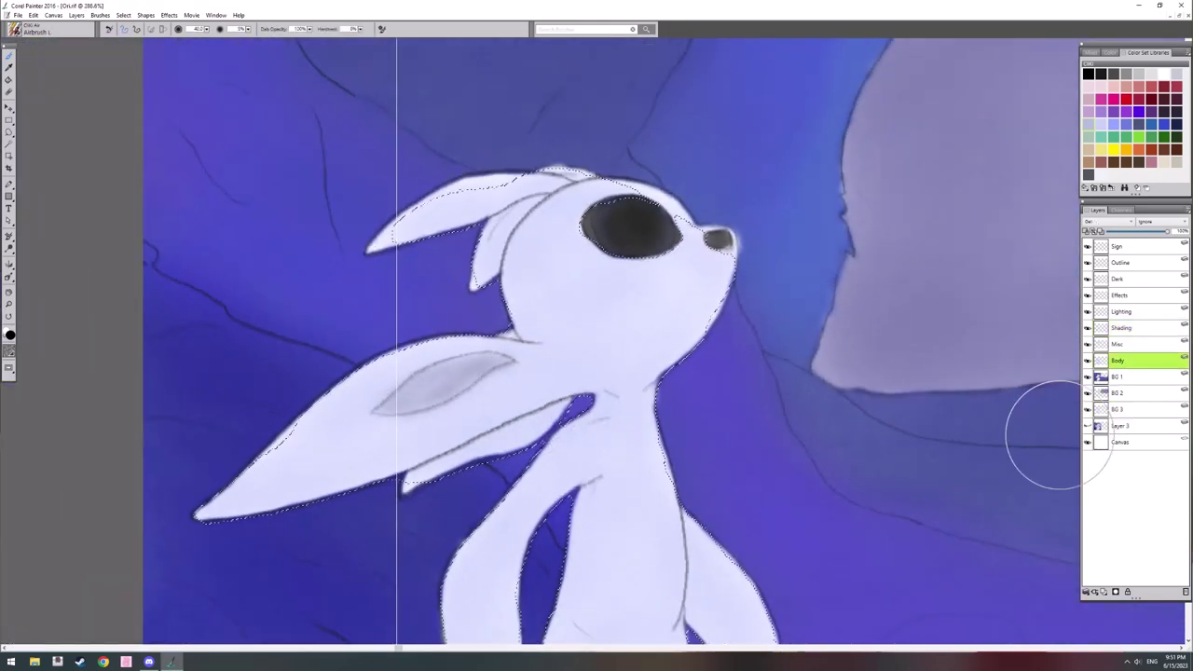
{"action": "left_click", "coordinate": [1121, 328]}
Step: Airbrush soft shading onto the back of Ori's head, the ears and the inner ear within the selection
{"action": "scroll", "coordinate": [653, 214], "scroll_direction": "left", "scroll_amount": 3}
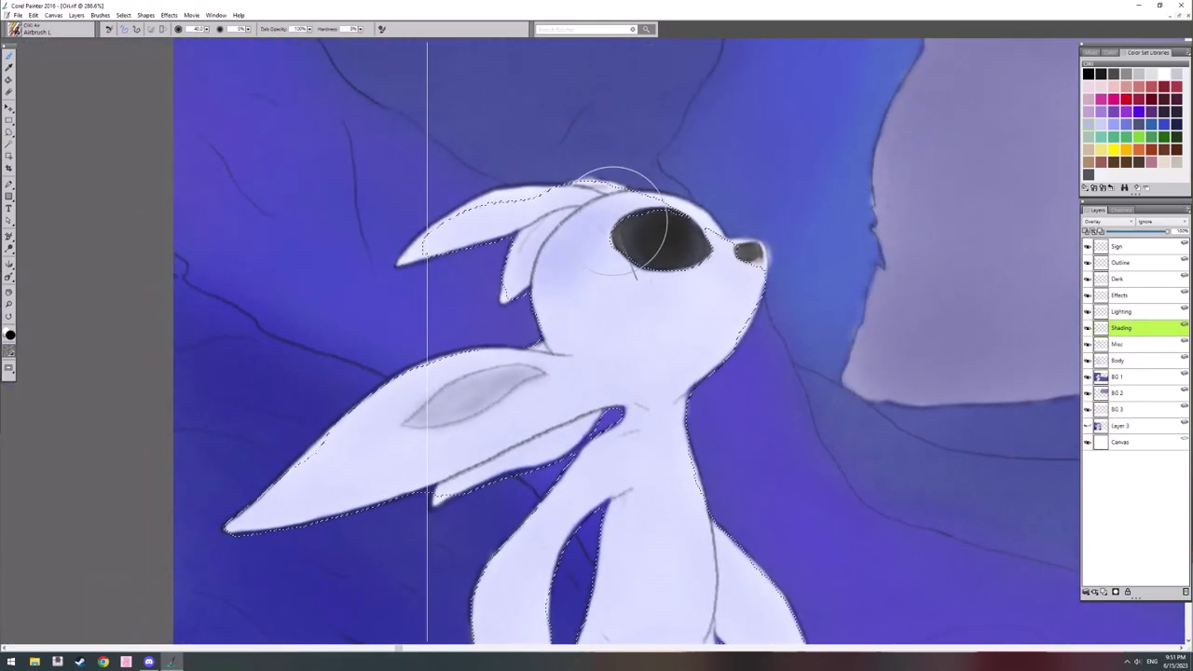
{"action": "mouse_move", "coordinate": [613, 221]}
{"action": "left_mouse_down"}
{"action": "mouse_move", "coordinate": [582, 332]}
{"action": "mouse_move", "coordinate": [595, 380]}
{"action": "left_mouse_up"}
{"action": "left_click_drag", "start_coordinate": [535, 419], "coordinate": [586, 320]}
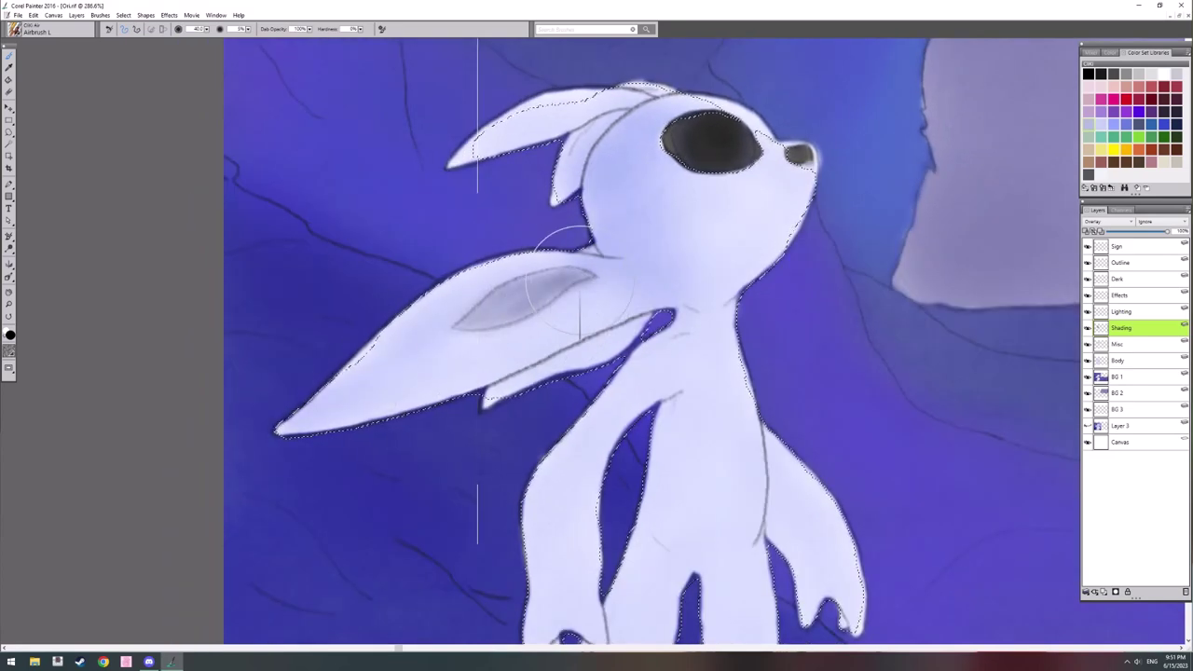
{"action": "scroll", "coordinate": [485, 322], "scroll_direction": "down", "scroll_amount": 3}
{"action": "scroll", "coordinate": [485, 321], "scroll_direction": "right", "scroll_amount": 2}
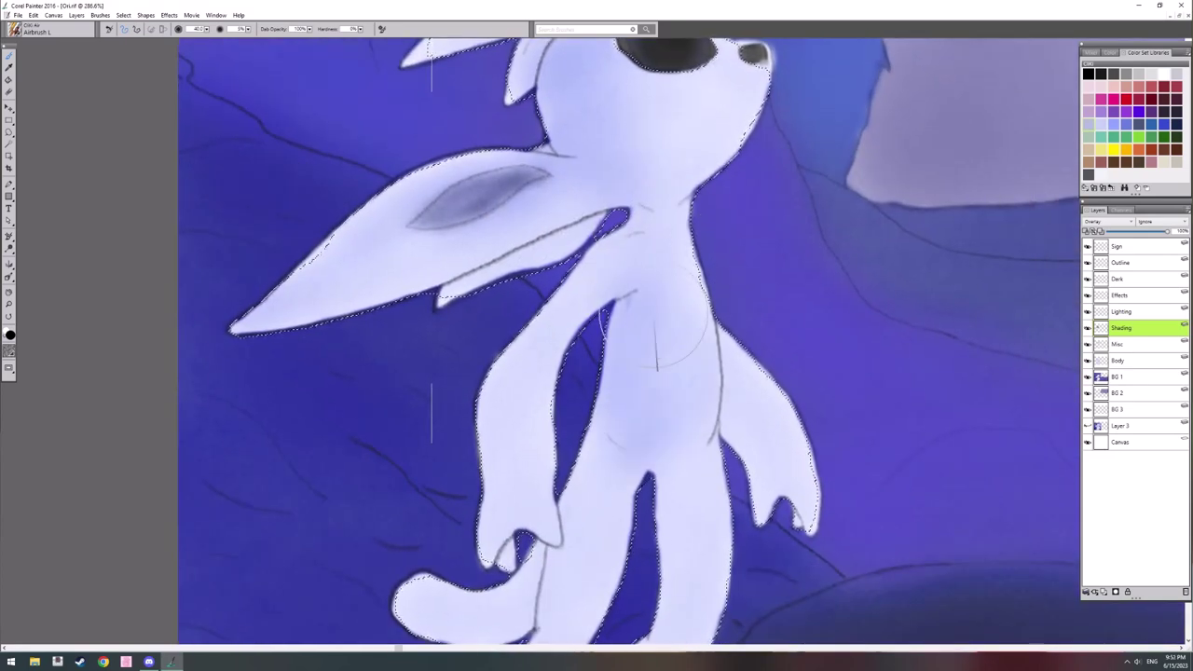
Step: Airbrush soft shading onto Ori's torso, arms, legs and tail with Airbrush L
{"action": "scroll", "coordinate": [613, 298], "scroll_direction": "down", "scroll_amount": 4}
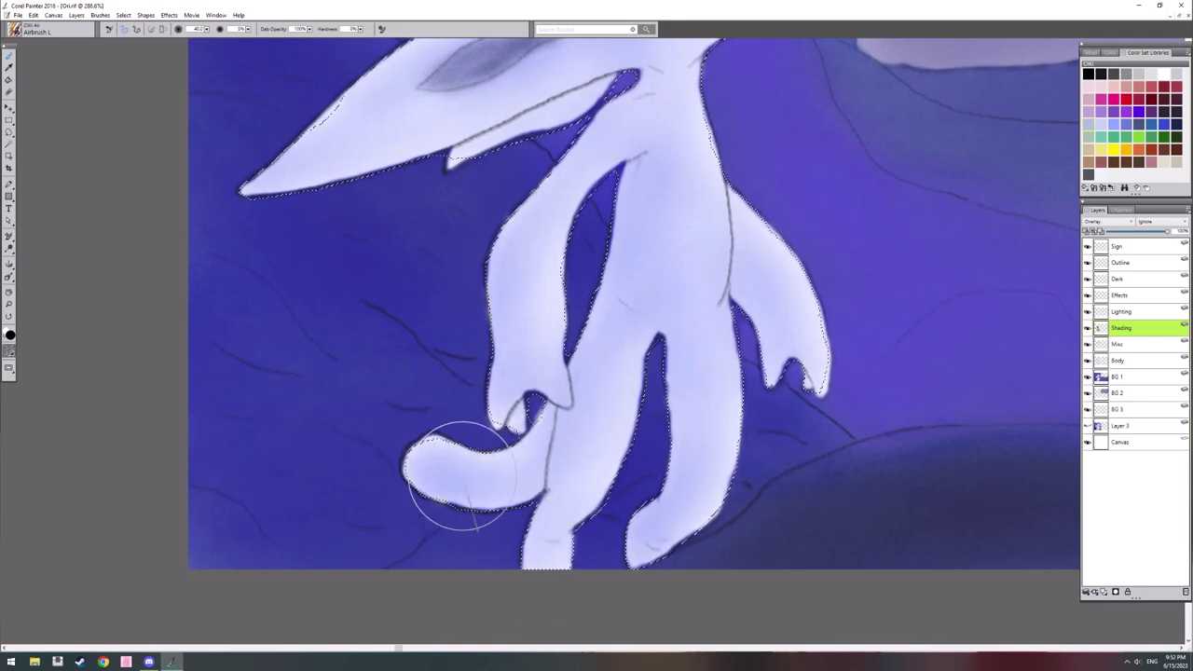
{"action": "left_click_drag", "start_coordinate": [419, 193], "coordinate": [407, 407]}
{"action": "left_click_drag", "start_coordinate": [499, 291], "coordinate": [454, 463]}
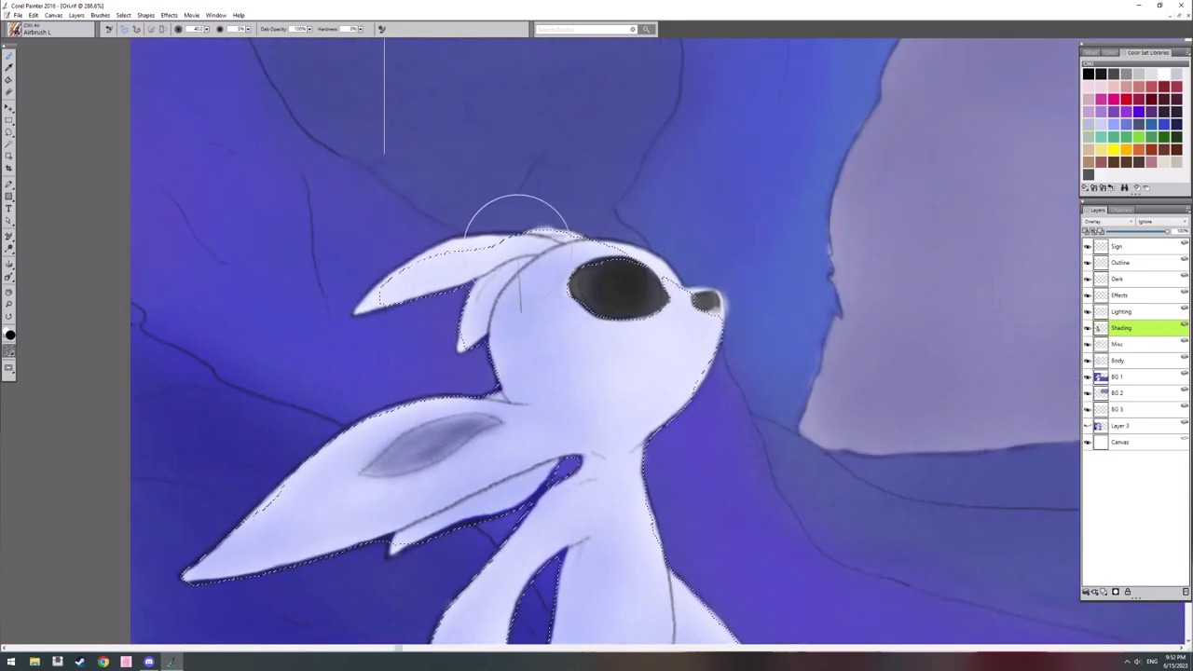
{"action": "scroll", "coordinate": [579, 345], "scroll_direction": "down", "scroll_amount": 2}
Step: Airbrush white highlights on the Lighting layer across Ori's face, ears, body, limbs and tail
{"action": "left_click", "coordinate": [1119, 313]}
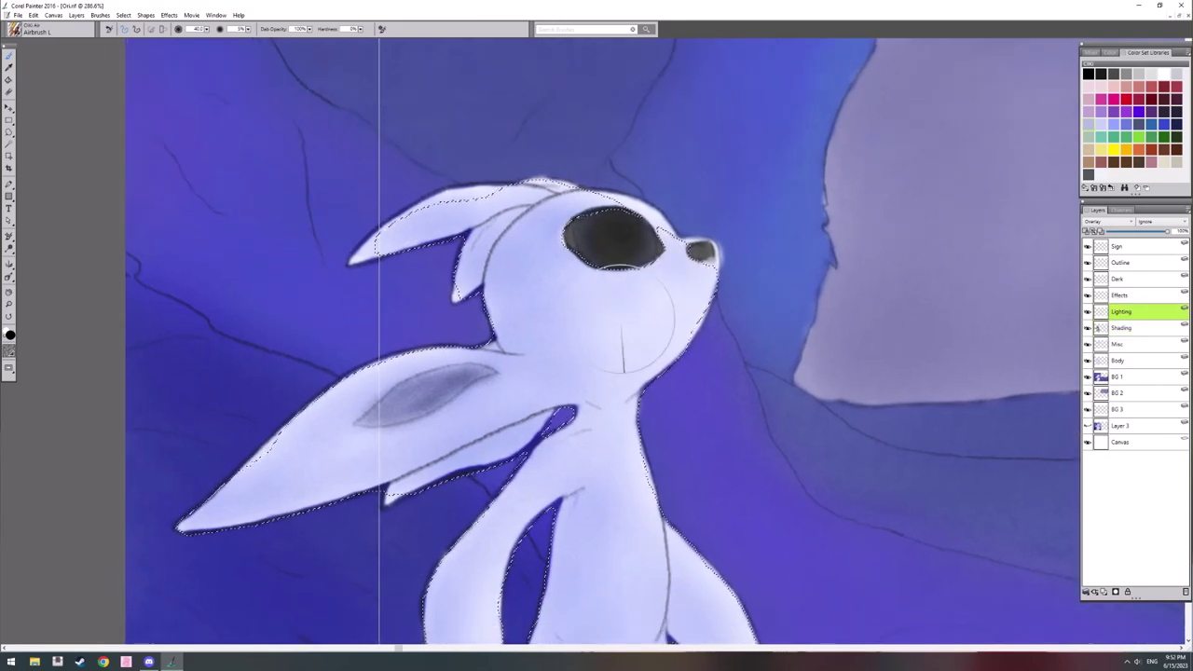
{"action": "scroll", "coordinate": [565, 390], "scroll_direction": "down", "scroll_amount": 8}
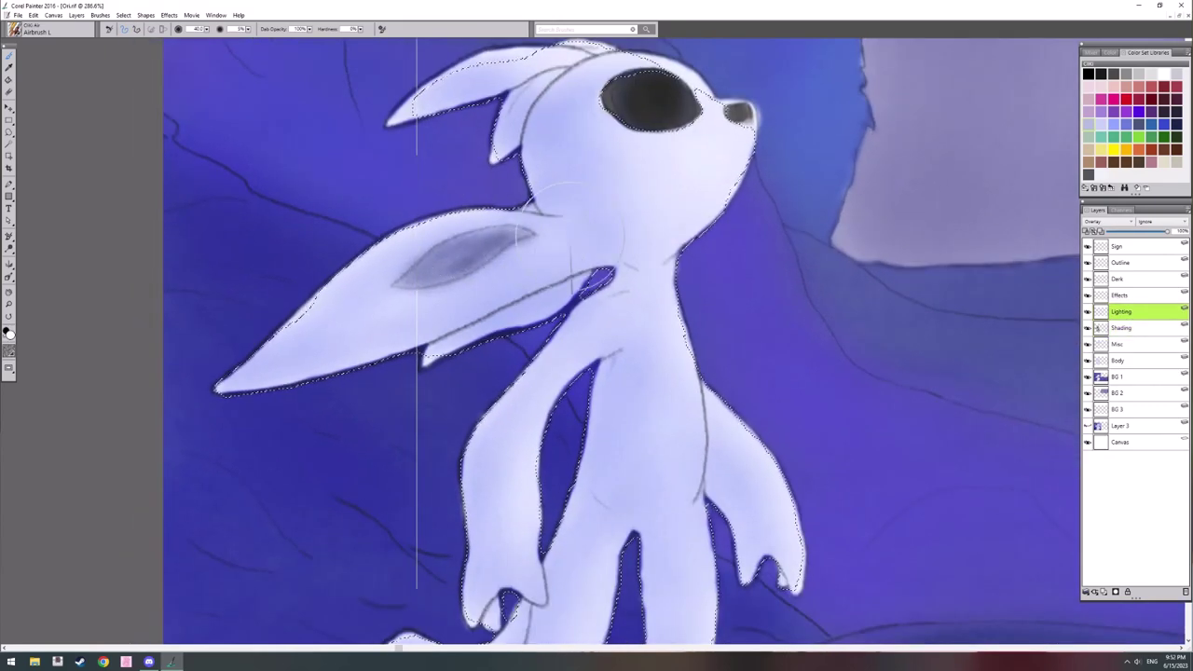
{"action": "scroll", "coordinate": [631, 373], "scroll_direction": "down", "scroll_amount": 3}
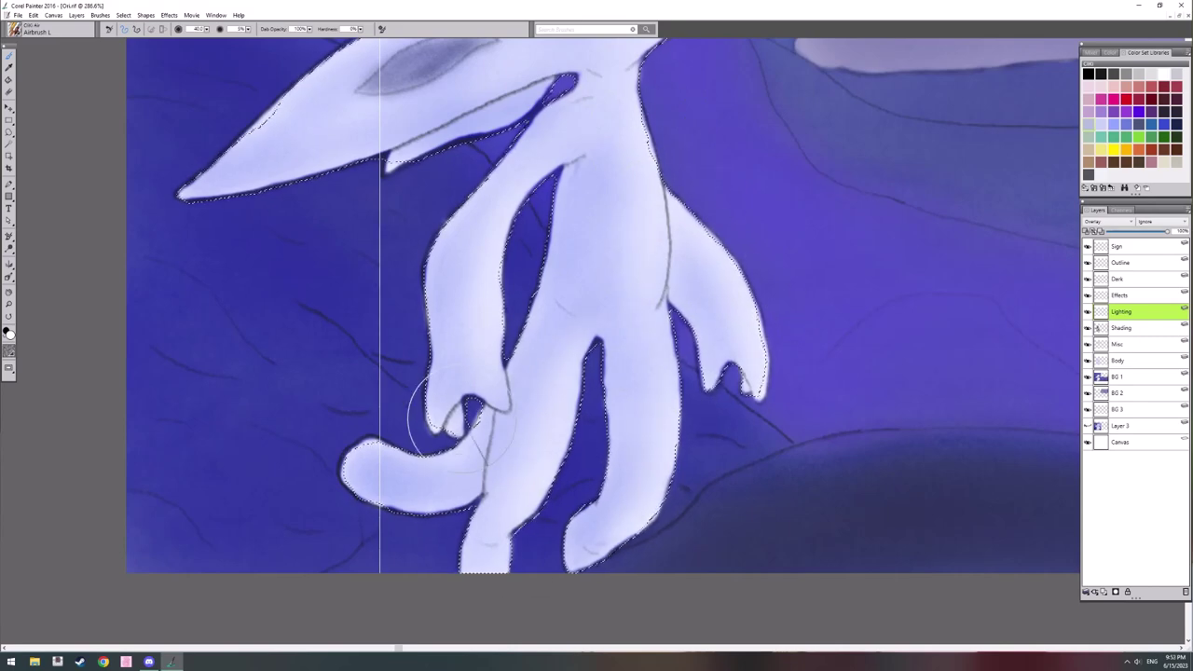
{"action": "left_click_drag", "start_coordinate": [580, 177], "coordinate": [563, 444]}
Step: Select the whole canvas and darken the foreground ground on the Shading layer with black Airbrush XL
{"action": "left_click", "coordinate": [1121, 328]}
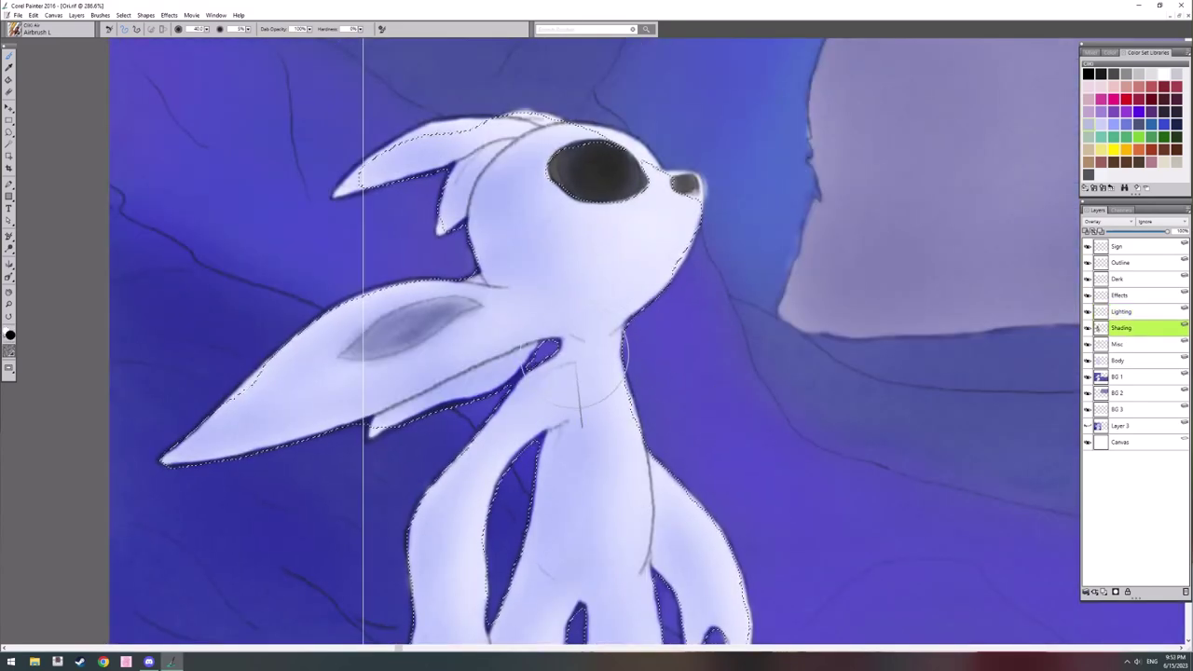
{"action": "key", "text": "ctrl+a"}
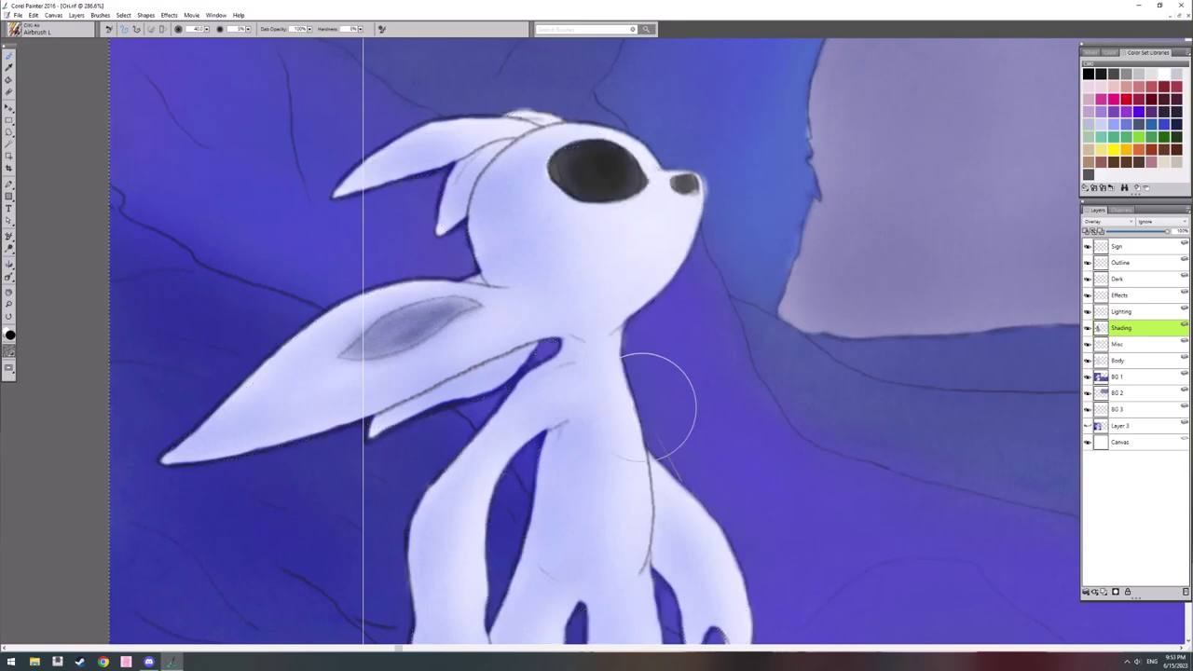
{"action": "left_click_drag", "start_coordinate": [691, 518], "coordinate": [631, 311]}
{"action": "scroll", "coordinate": [673, 358], "scroll_direction": "down", "scroll_amount": 3}
{"action": "mouse_move", "coordinate": [758, 298]}
{"action": "left_mouse_down"}
{"action": "mouse_move", "coordinate": [550, 434]}
{"action": "mouse_move", "coordinate": [571, 382]}
{"action": "left_mouse_up"}
{"action": "right_click", "coordinate": [576, 399]}
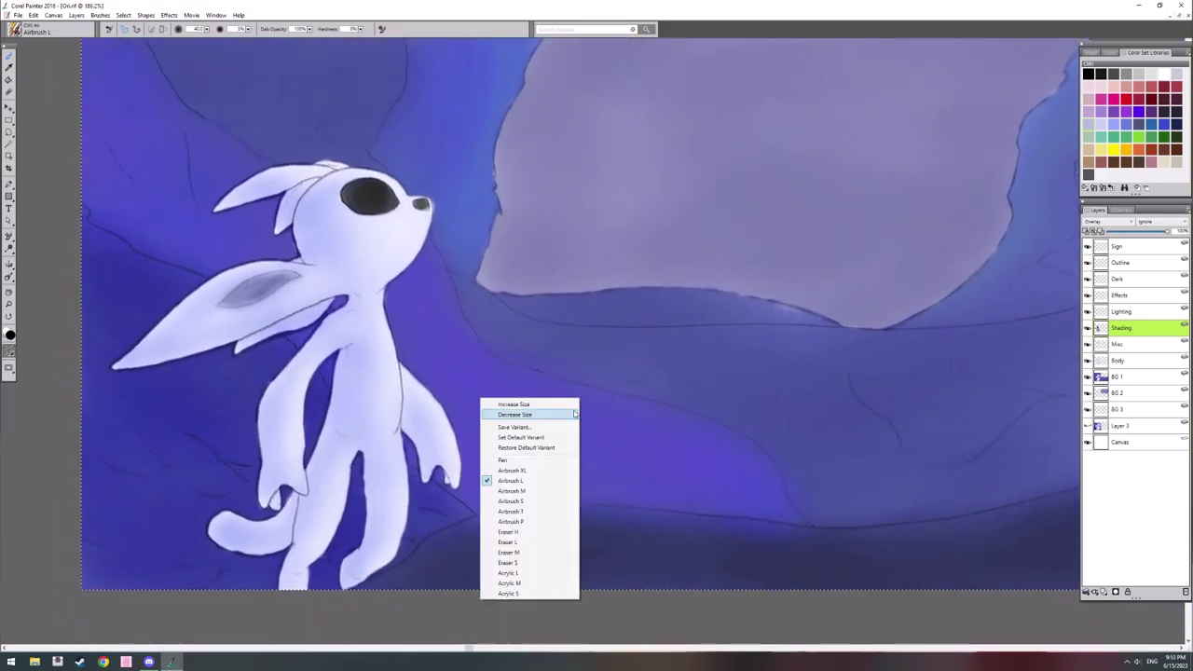
{"action": "left_click", "coordinate": [557, 471]}
{"action": "scroll", "coordinate": [631, 441], "scroll_direction": "down", "scroll_amount": 1}
{"action": "left_click_drag", "start_coordinate": [631, 441], "coordinate": [560, 383]}
{"action": "mouse_move", "coordinate": [456, 470]}
{"action": "left_mouse_down"}
{"action": "mouse_move", "coordinate": [495, 453]}
{"action": "mouse_move", "coordinate": [807, 447]}
{"action": "mouse_move", "coordinate": [503, 487]}
{"action": "left_mouse_up"}
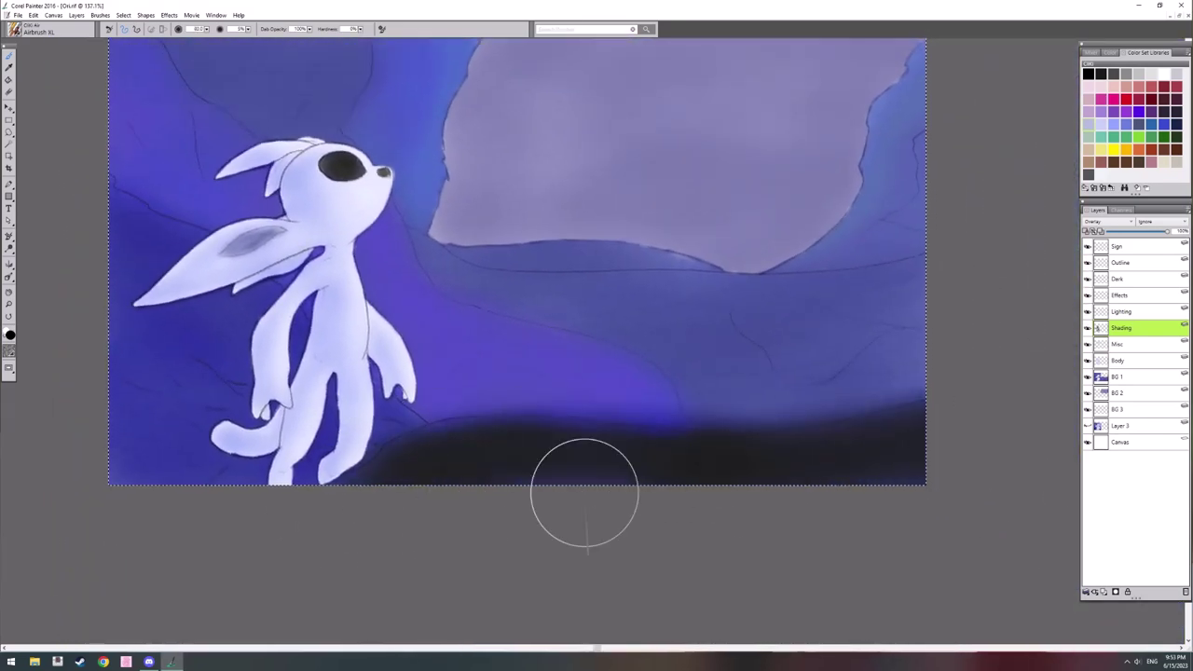
{"action": "left_click_drag", "start_coordinate": [460, 519], "coordinate": [467, 618]}
Step: Shade the cave walls behind and above Ori, the far rock wall and the slopes with Airbrush XL on the Shading layer
{"action": "left_click_drag", "start_coordinate": [195, 258], "coordinate": [225, 407]}
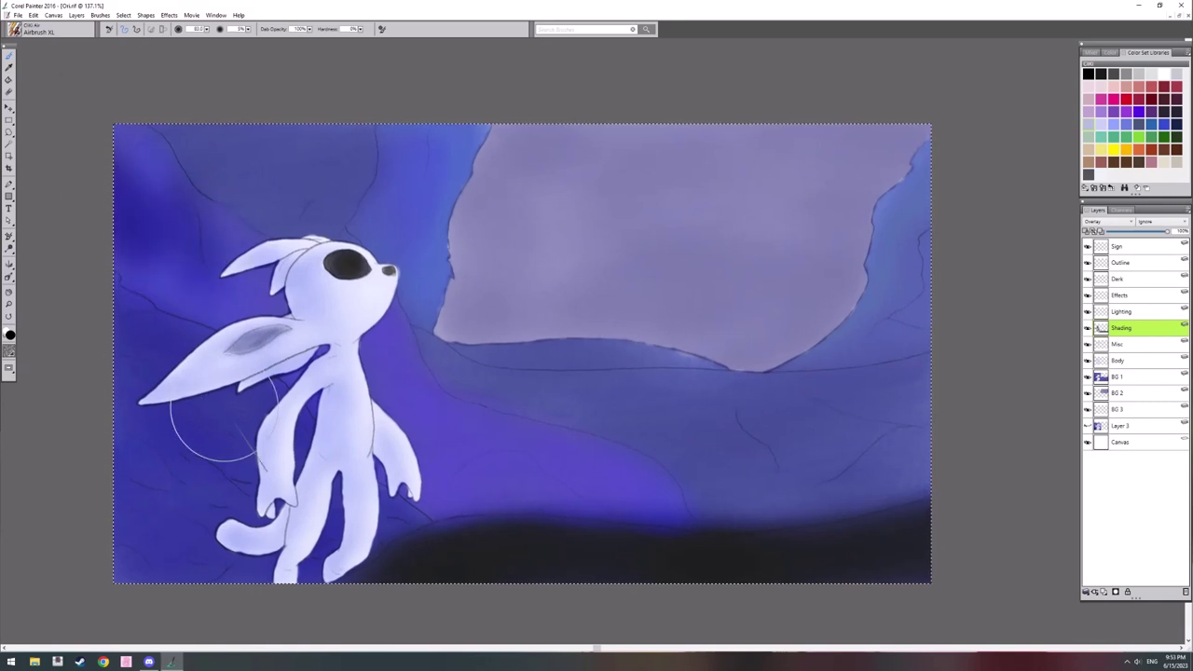
{"action": "mouse_move", "coordinate": [163, 288]}
{"action": "left_mouse_down"}
{"action": "mouse_move", "coordinate": [152, 435]}
{"action": "mouse_move", "coordinate": [234, 586]}
{"action": "left_mouse_up"}
{"action": "left_click_drag", "start_coordinate": [274, 438], "coordinate": [246, 444]}
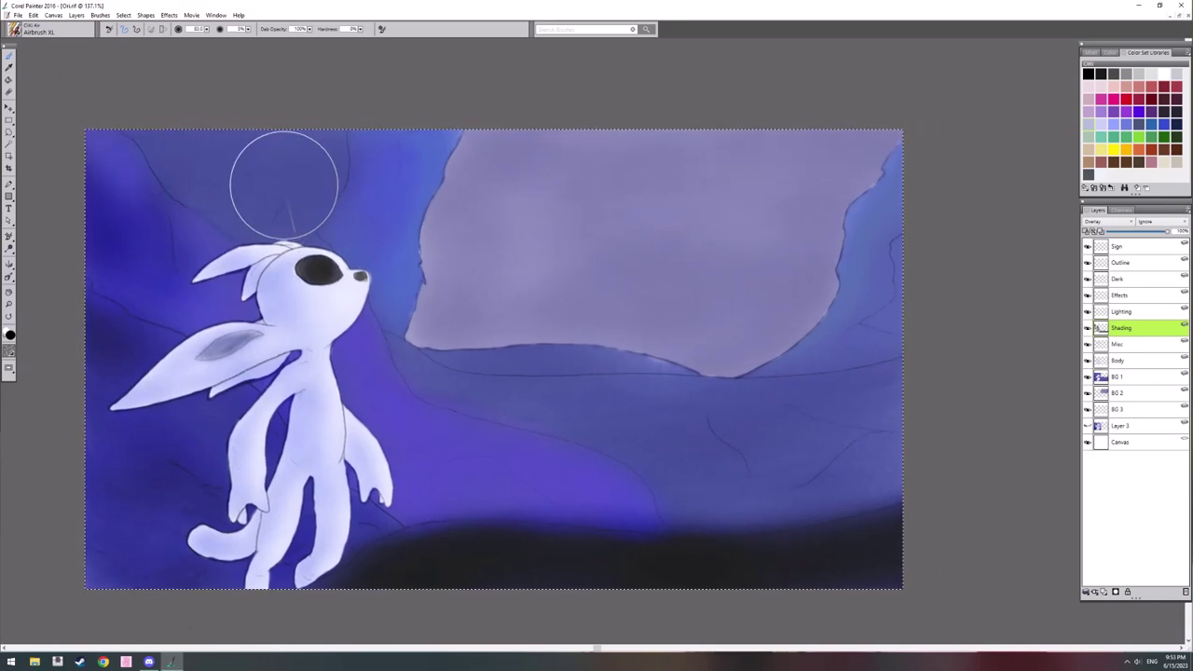
{"action": "left_click_drag", "start_coordinate": [288, 186], "coordinate": [277, 198]}
{"action": "left_click_drag", "start_coordinate": [927, 215], "coordinate": [893, 201]}
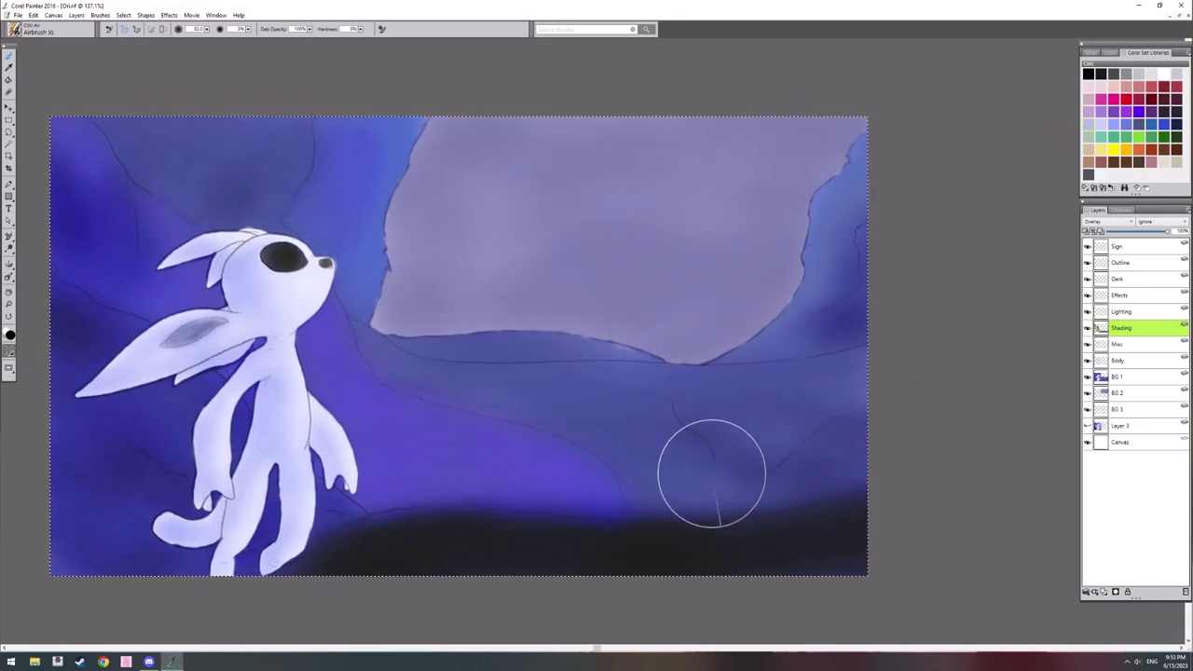
{"action": "left_click_drag", "start_coordinate": [264, 170], "coordinate": [262, 224]}
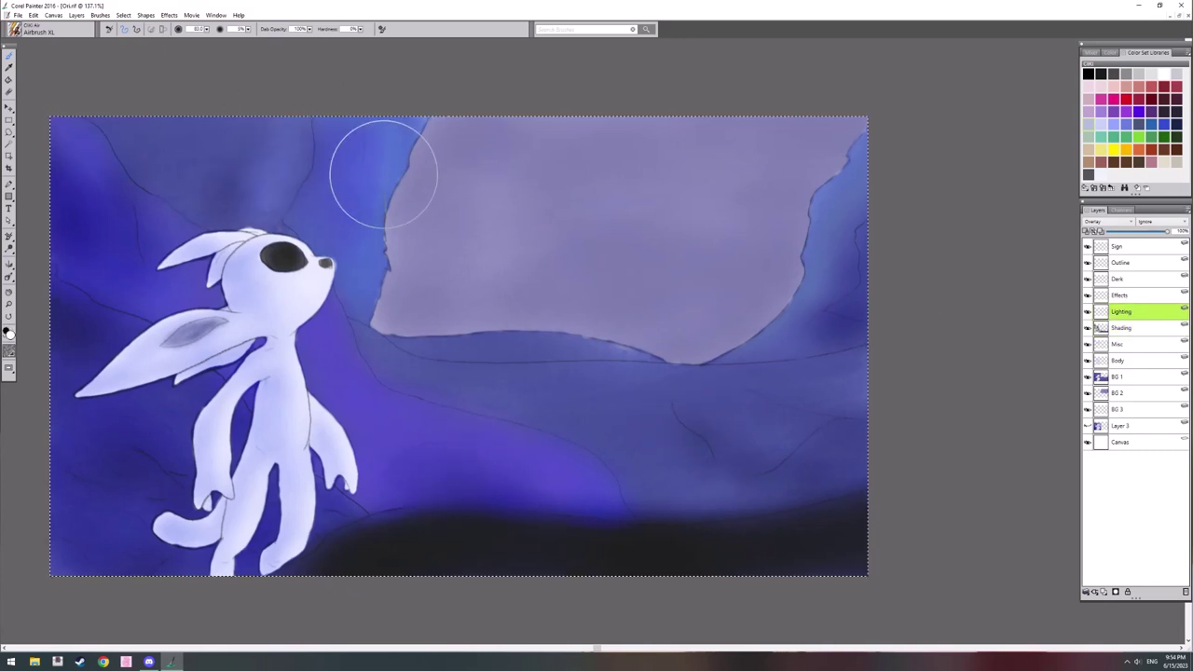
Step: Airbrush white light on the Lighting layer along both rock walls, the sky's rim, the violet slope and the ground's edge
{"action": "left_click_drag", "start_coordinate": [381, 176], "coordinate": [369, 317]}
{"action": "left_click_drag", "start_coordinate": [876, 130], "coordinate": [796, 312]}
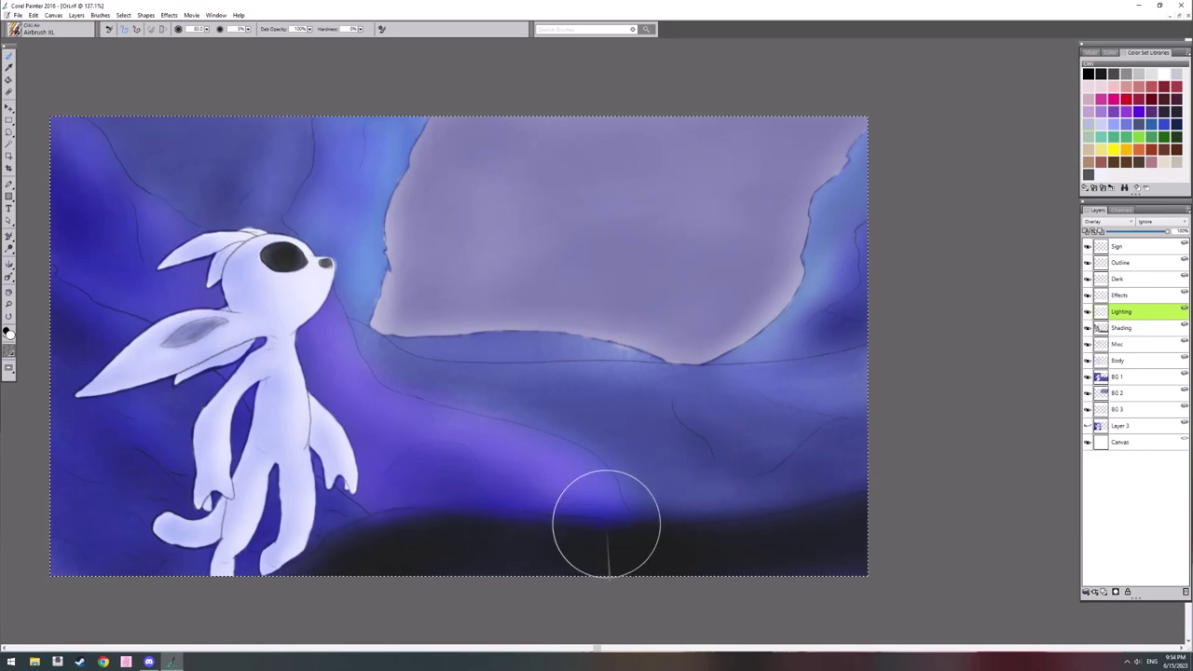
{"action": "left_click_drag", "start_coordinate": [460, 544], "coordinate": [787, 566]}
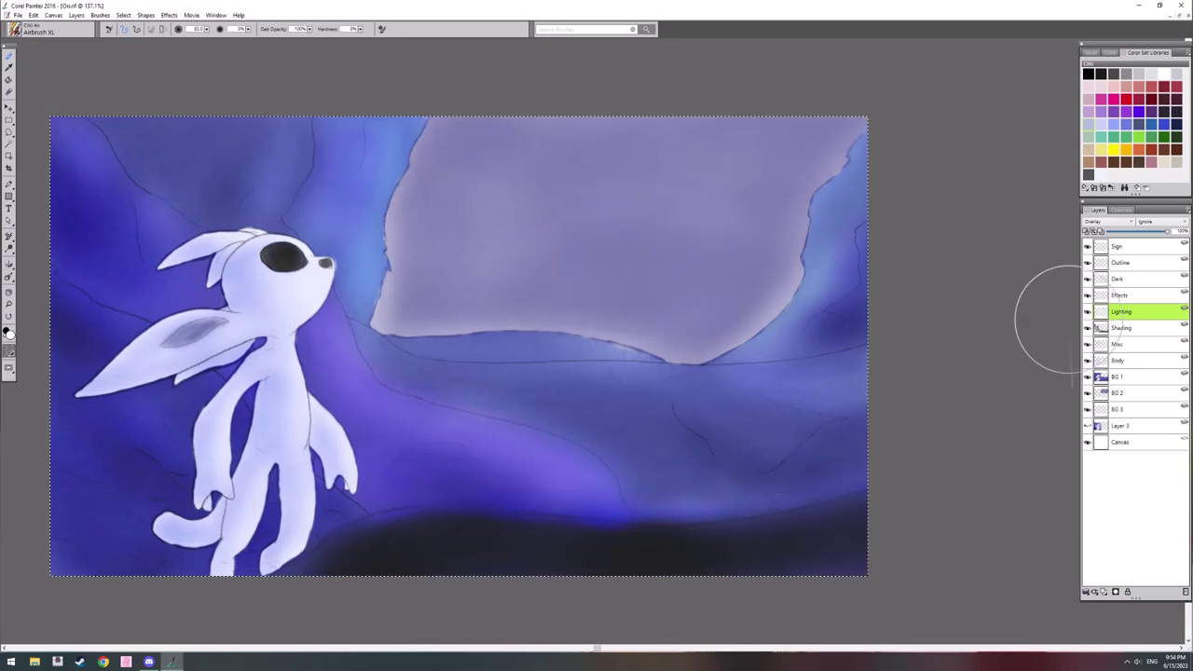
Step: Darken the sky, cave walls and slopes with broad black Airbrush XL strokes on the Dark layer
{"action": "left_click", "coordinate": [1119, 279]}
{"action": "key", "text": "ctrl+minus"}
{"action": "left_click_drag", "start_coordinate": [492, 300], "coordinate": [535, 315]}
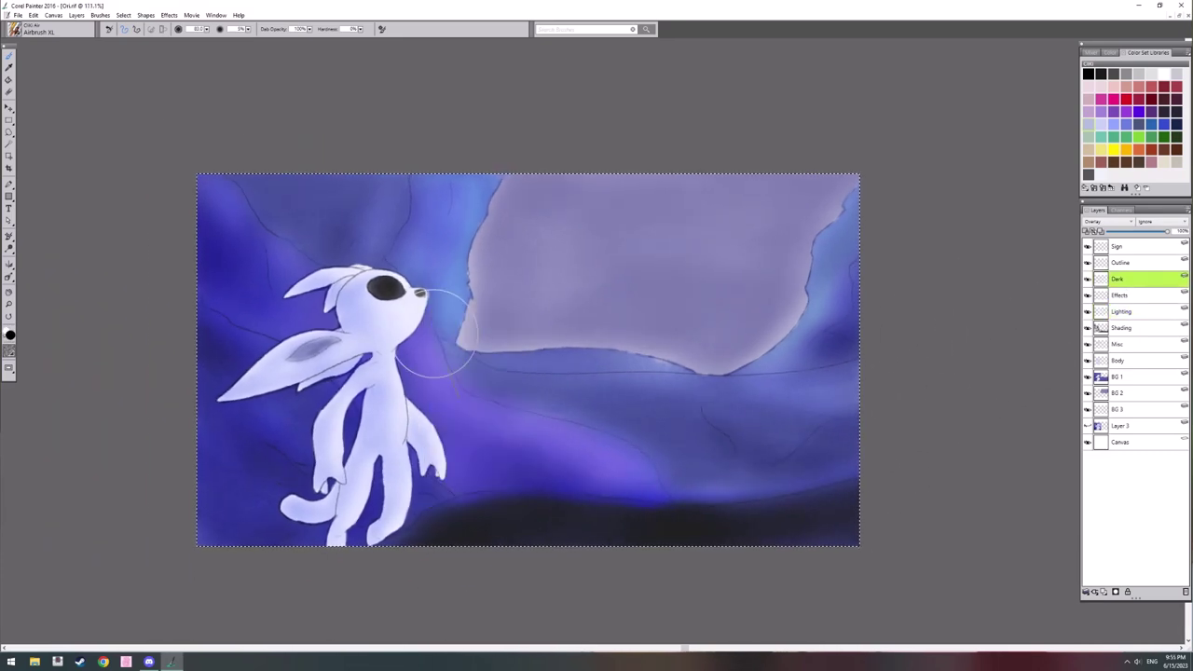
{"action": "mouse_move", "coordinate": [613, 552]}
{"action": "left_mouse_down"}
{"action": "mouse_move", "coordinate": [525, 218]}
{"action": "mouse_move", "coordinate": [650, 426]}
{"action": "left_mouse_up"}
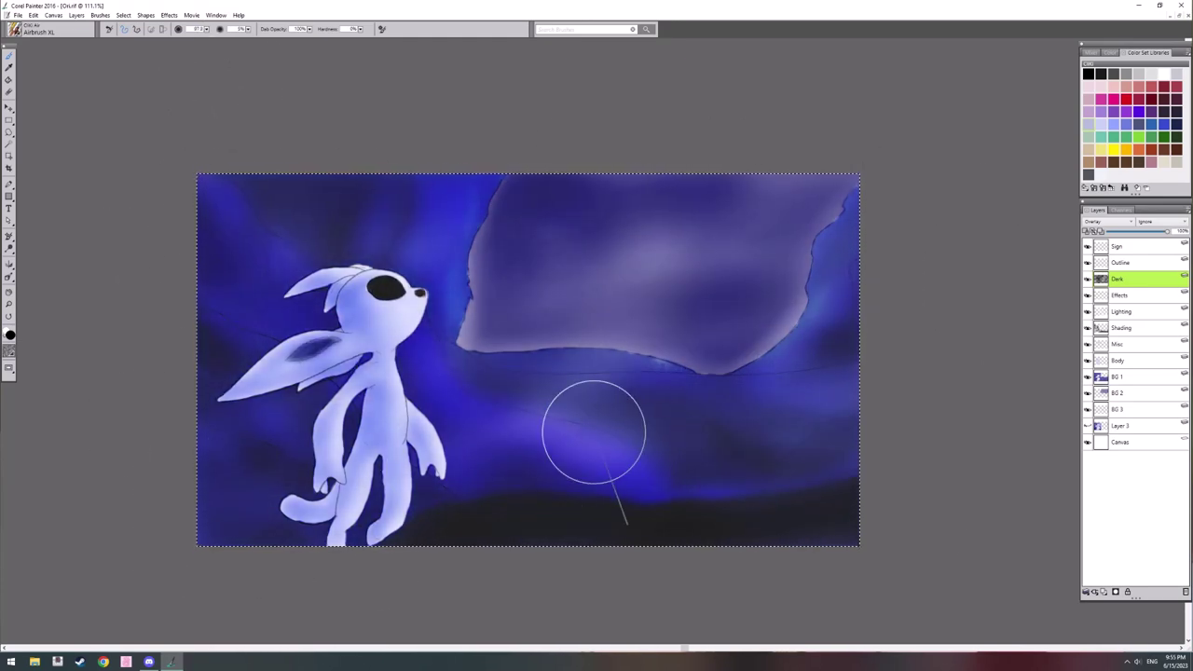
{"action": "left_click_drag", "start_coordinate": [419, 359], "coordinate": [552, 403]}
Step: Erase the darkening over Ori's eye on the Dark layer with Eraser L
{"action": "scroll", "coordinate": [498, 397], "scroll_direction": "up", "scroll_amount": 13}
{"action": "left_click_drag", "start_coordinate": [446, 407], "coordinate": [724, 417]}
{"action": "right_click", "coordinate": [485, 341]}
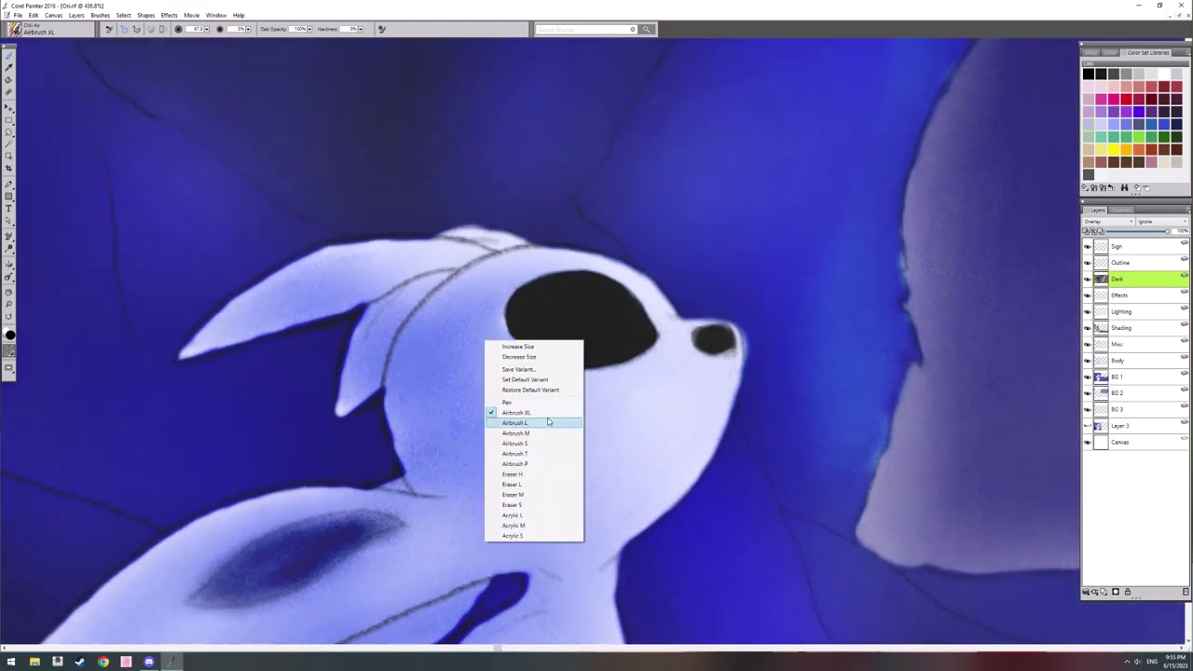
{"action": "left_click", "coordinate": [552, 485]}
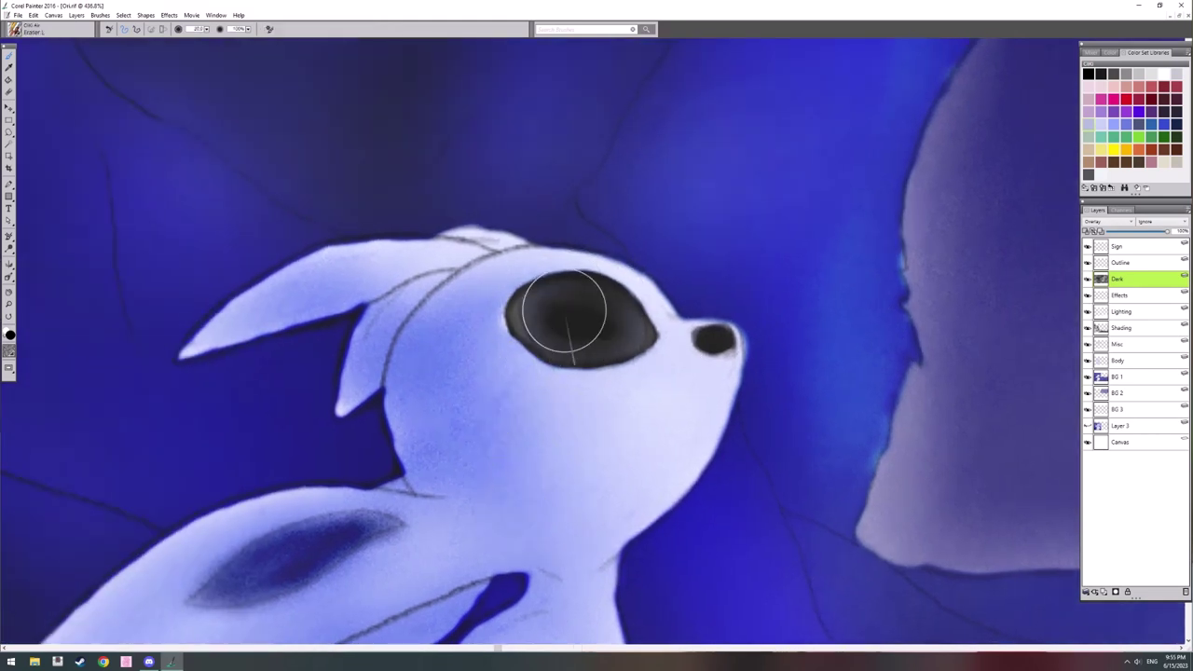
{"action": "left_click_drag", "start_coordinate": [788, 406], "coordinate": [698, 330]}
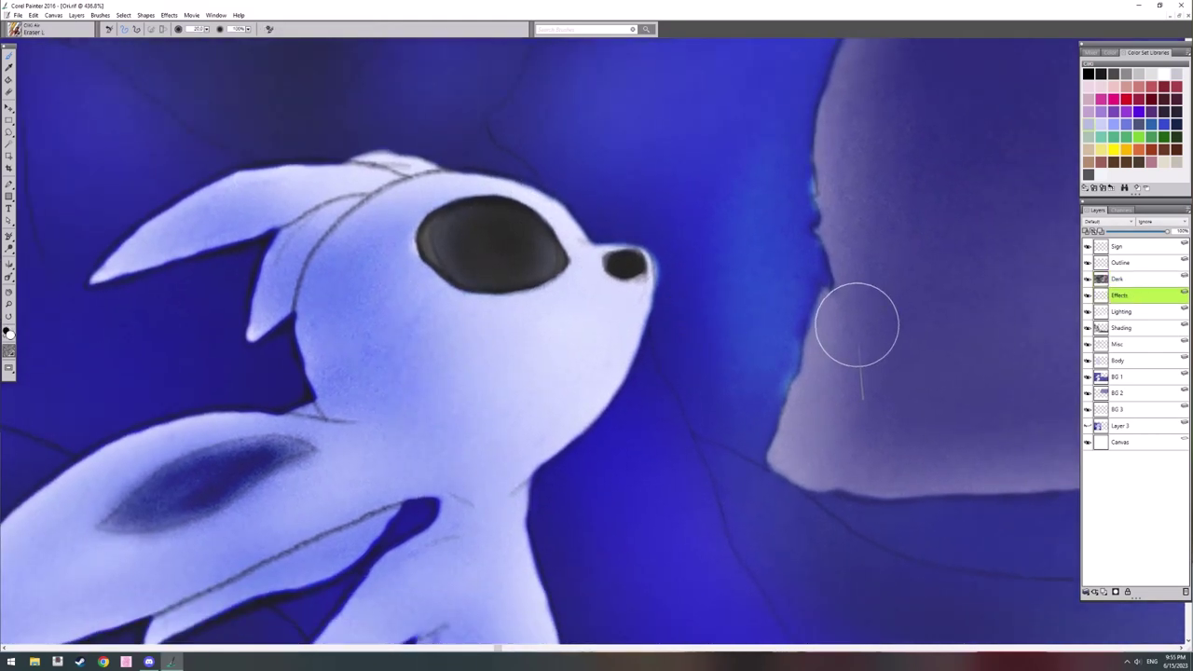
Step: Airbrush soft pale highlights into Ori's eye on the Effects layer with Airbrush S and Airbrush T
{"action": "right_click", "coordinate": [632, 262]}
{"action": "left_click", "coordinate": [579, 361]}
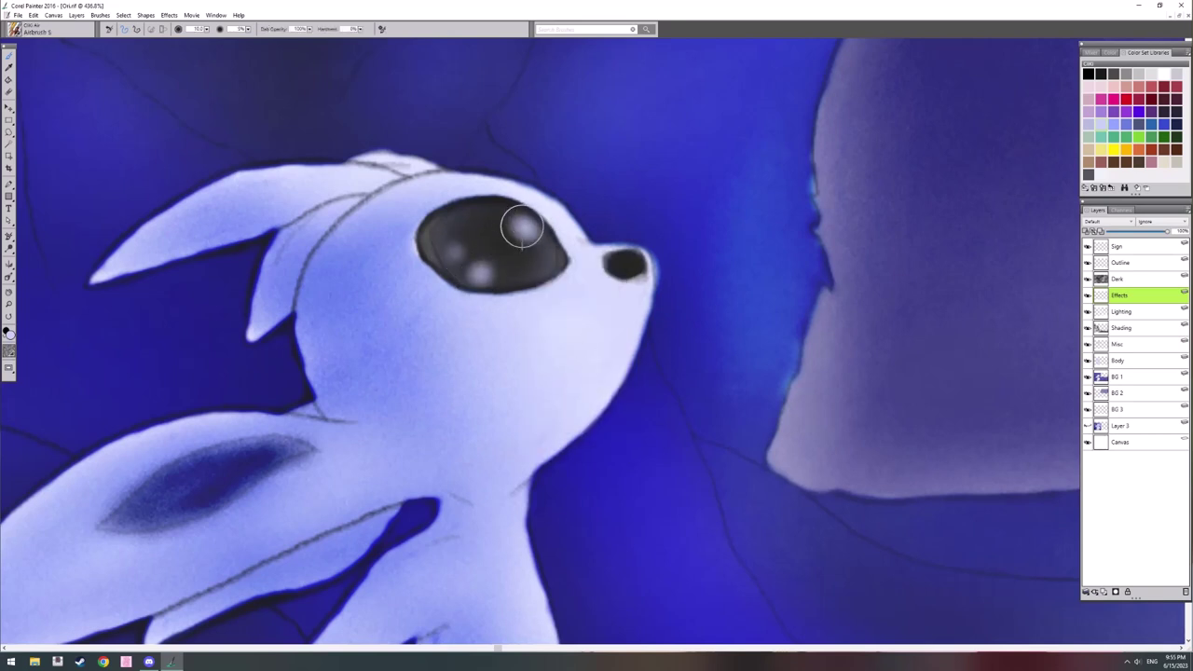
{"action": "right_click", "coordinate": [573, 292]}
{"action": "left_click", "coordinate": [520, 403]}
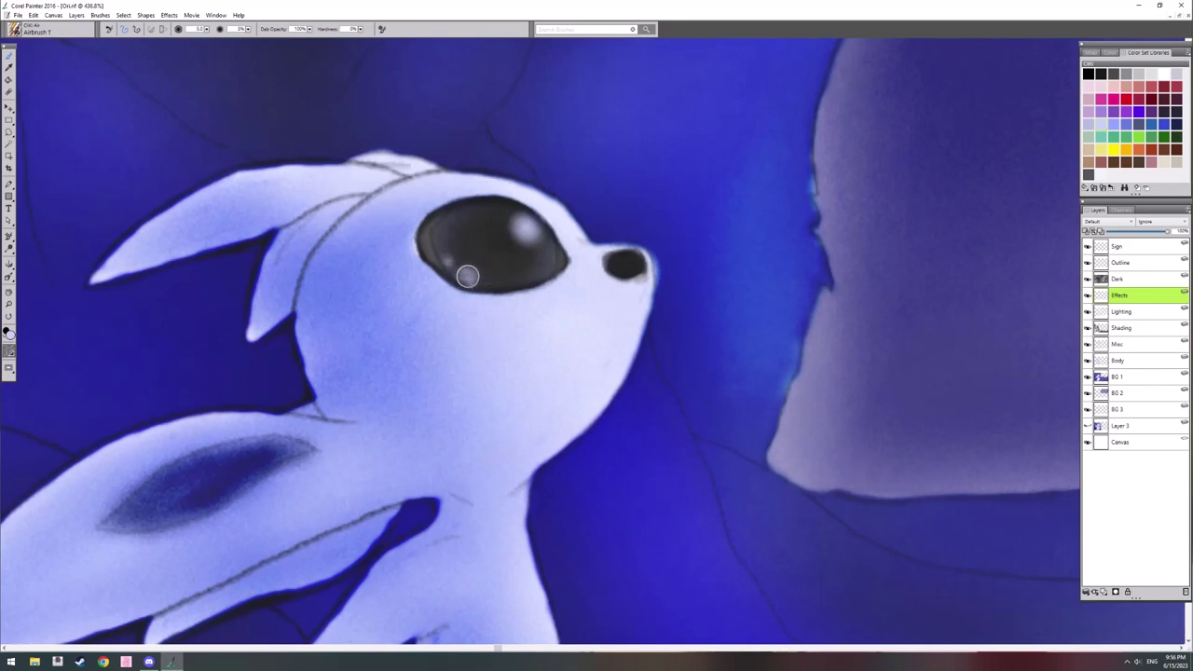
Step: Dot the sky opening with soft glowing lights of varied sizes on the Effects layer using Airbrush S and Airbrush M
{"action": "mouse_move", "coordinate": [468, 277]}
{"action": "left_mouse_down"}
{"action": "mouse_move", "coordinate": [228, 319]}
{"action": "mouse_move", "coordinate": [187, 339]}
{"action": "left_mouse_up"}
{"action": "right_click", "coordinate": [693, 386]}
{"action": "left_click", "coordinate": [660, 484]}
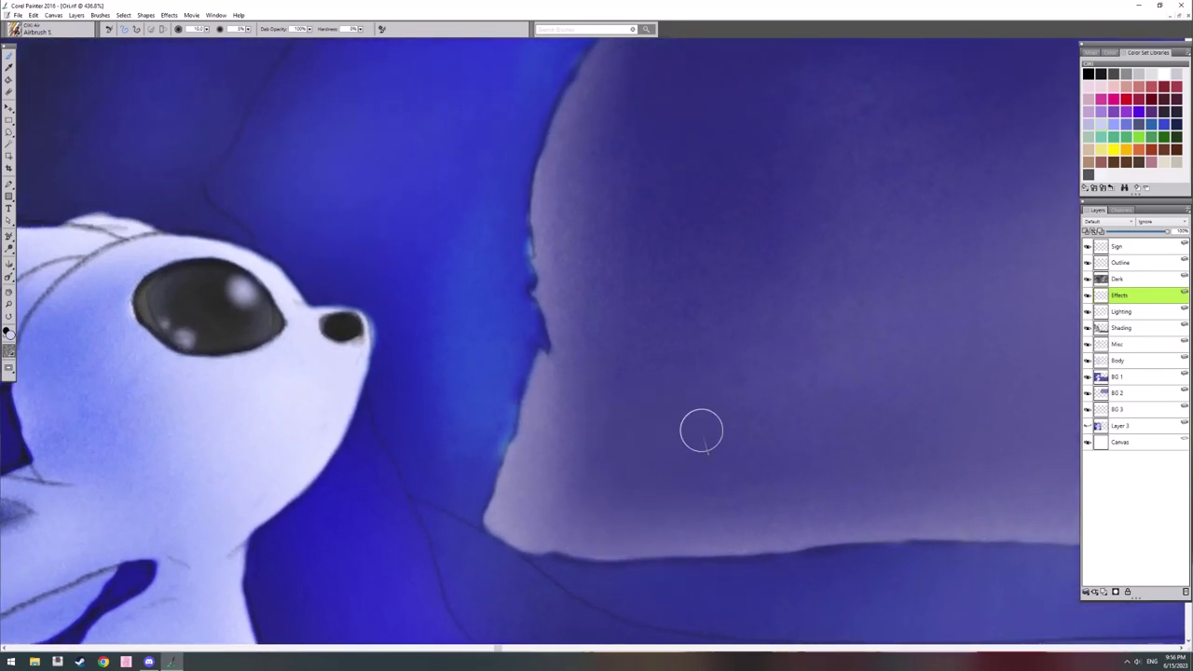
{"action": "scroll", "coordinate": [699, 424], "scroll_direction": "down", "scroll_amount": 4}
{"action": "left_click_drag", "start_coordinate": [761, 362], "coordinate": [531, 385]}
{"action": "right_click", "coordinate": [530, 386]}
{"action": "left_click", "coordinate": [495, 474]}
{"action": "left_click_drag", "start_coordinate": [553, 175], "coordinate": [552, 166]}
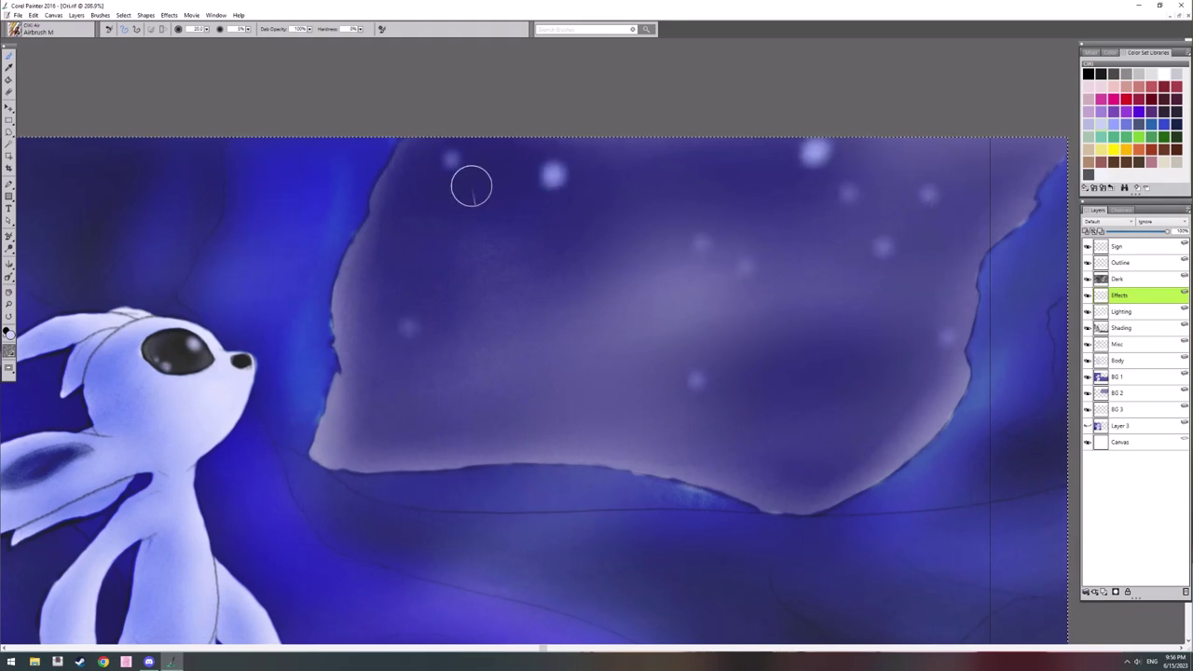
{"action": "right_click", "coordinate": [560, 430]}
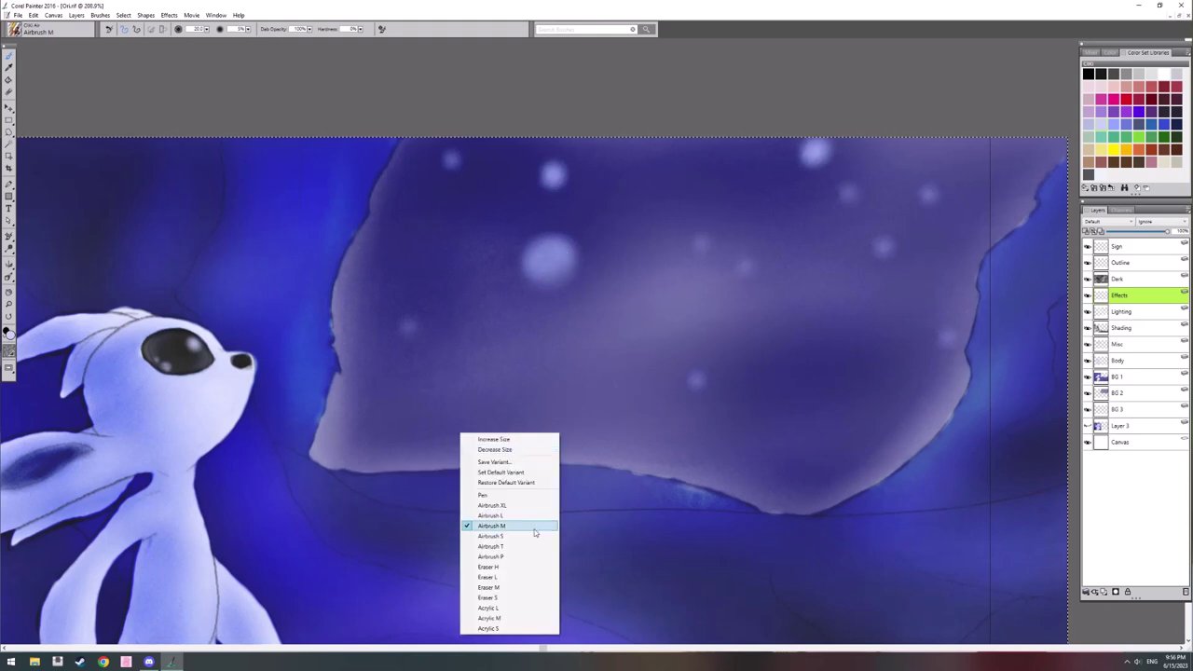
{"action": "left_click", "coordinate": [533, 528]}
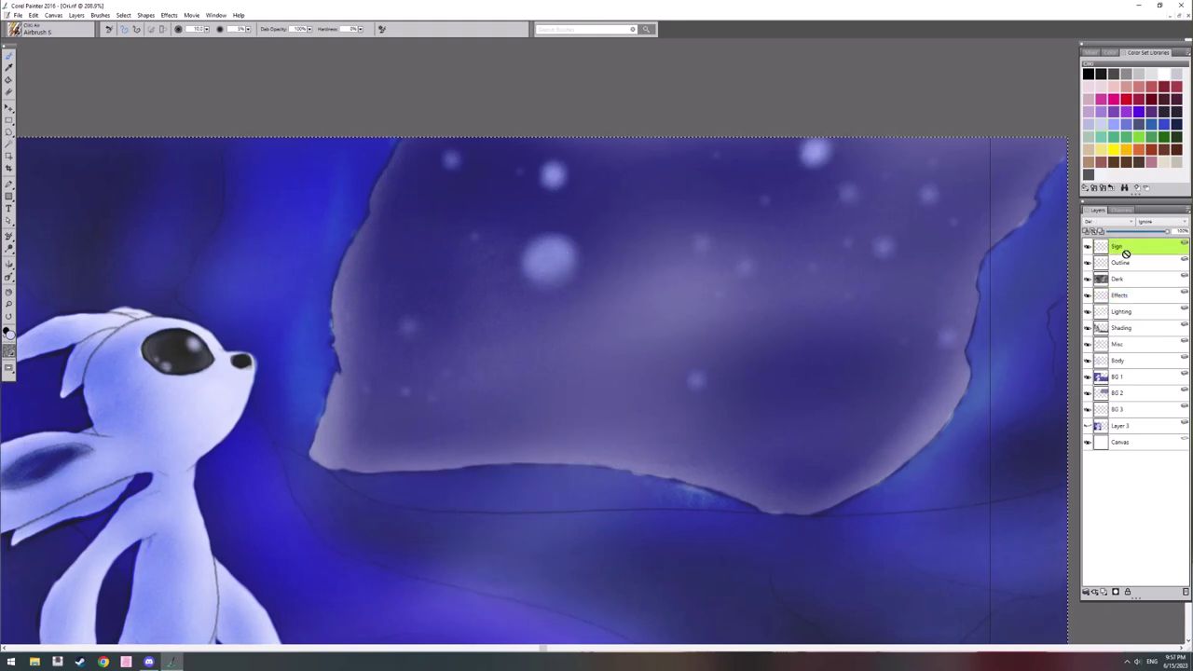
Step: Examine the painting's lower edge, Ori's figure and the sky up close with the Pen ready on the Sign layer
{"action": "left_click", "coordinate": [1163, 77]}
{"action": "right_click", "coordinate": [538, 307]}
{"action": "left_click", "coordinate": [563, 370]}
{"action": "key", "text": "shift+x"}
{"action": "left_click_drag", "start_coordinate": [636, 616], "coordinate": [600, 365]}
{"action": "left_click_drag", "start_coordinate": [187, 531], "coordinate": [772, 382]}
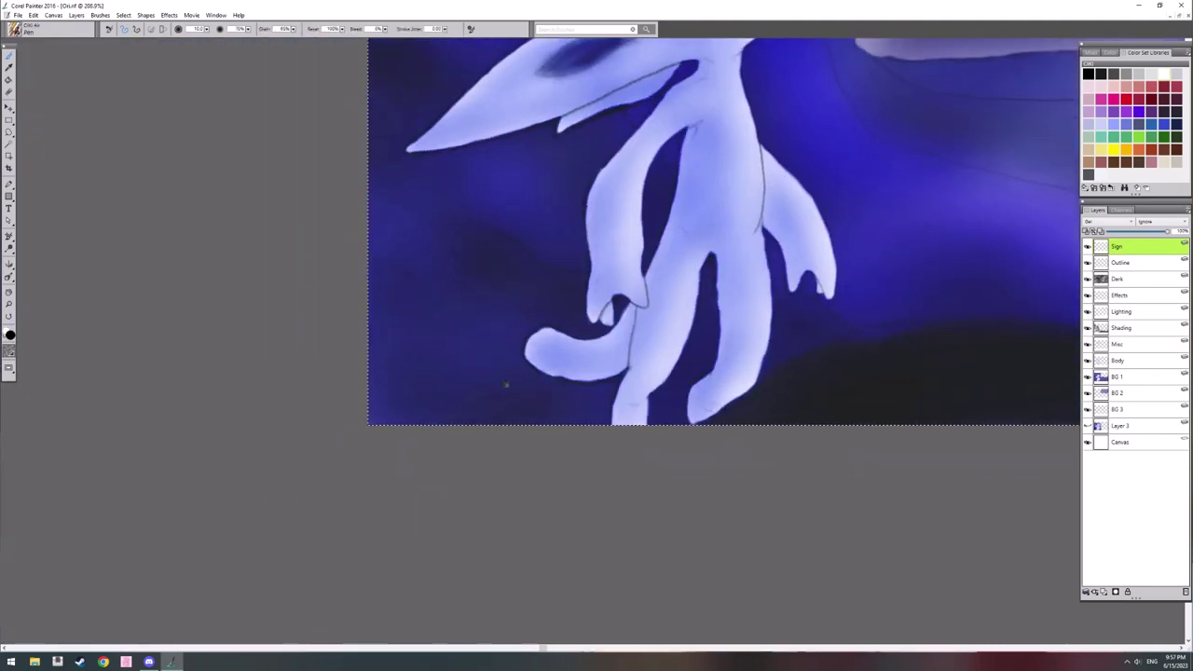
{"action": "left_click_drag", "start_coordinate": [764, 131], "coordinate": [368, 560]}
{"action": "left_click_drag", "start_coordinate": [368, 350], "coordinate": [25, 338]}
{"action": "left_click_drag", "start_coordinate": [652, 280], "coordinate": [463, 351]}
{"action": "scroll", "coordinate": [462, 351], "scroll_direction": "up", "scroll_amount": 1}
{"action": "left_click_drag", "start_coordinate": [37, 545], "coordinate": [713, 382]}
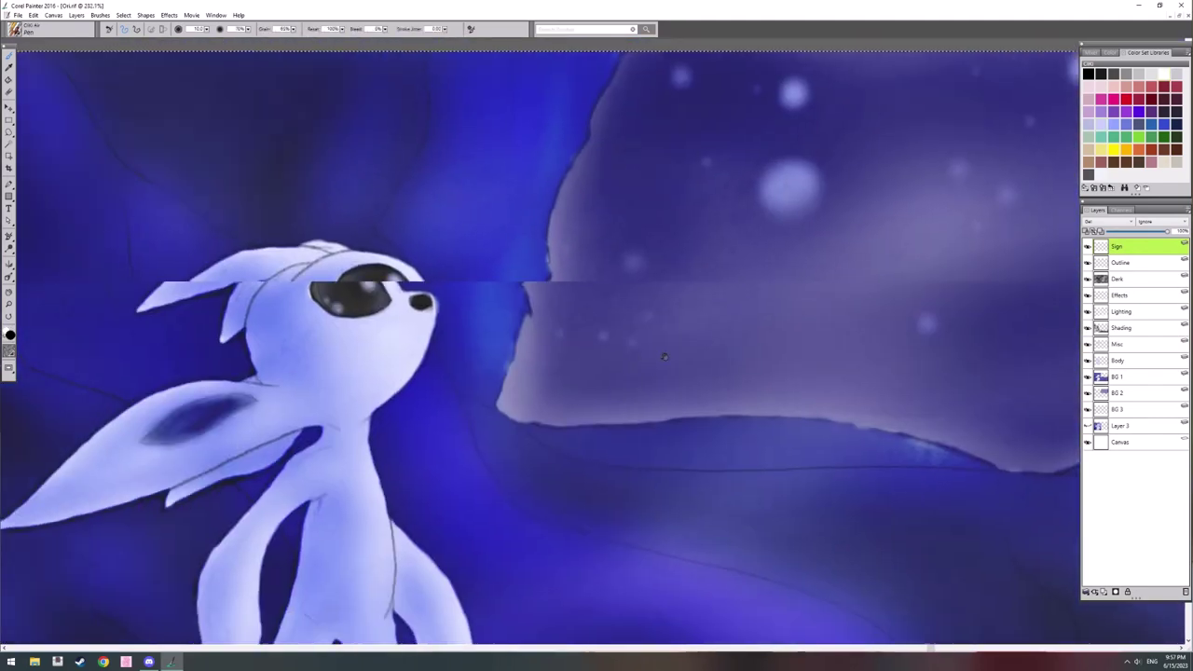
{"action": "scroll", "coordinate": [675, 385], "scroll_direction": "down", "scroll_amount": 6}
Step: Add a layer named Border above the Dark layer and set its composite method to Multiply
{"action": "left_click", "coordinate": [1131, 282]}
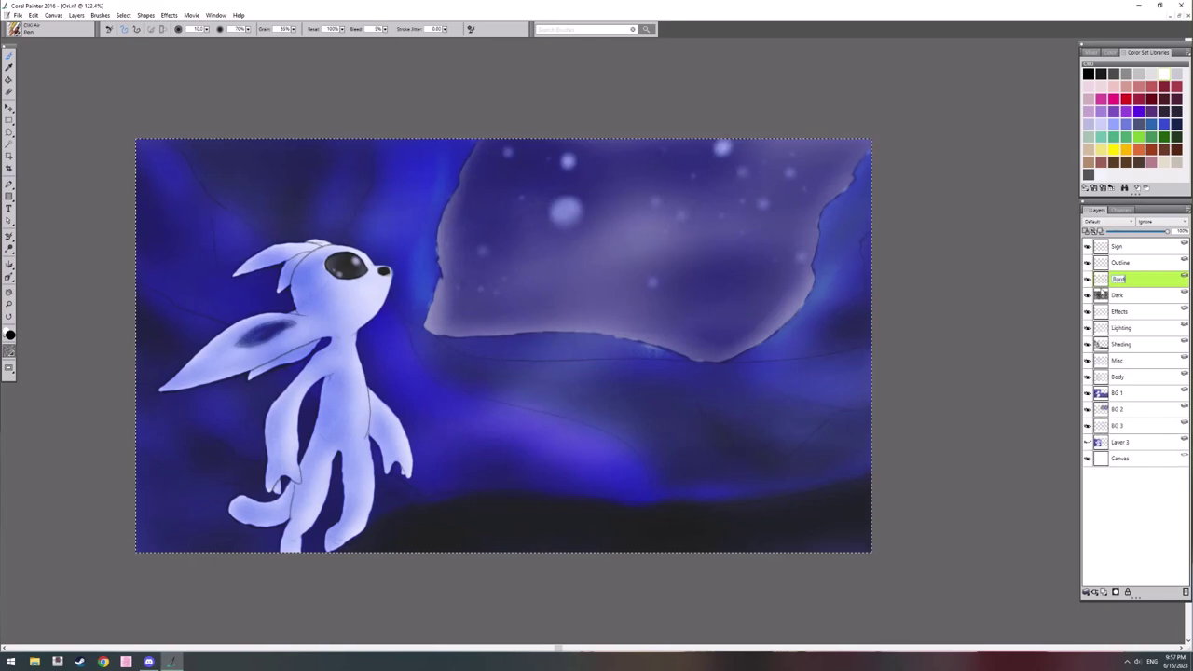
{"action": "left_click", "coordinate": [1105, 222]}
{"action": "left_click", "coordinate": [1095, 328]}
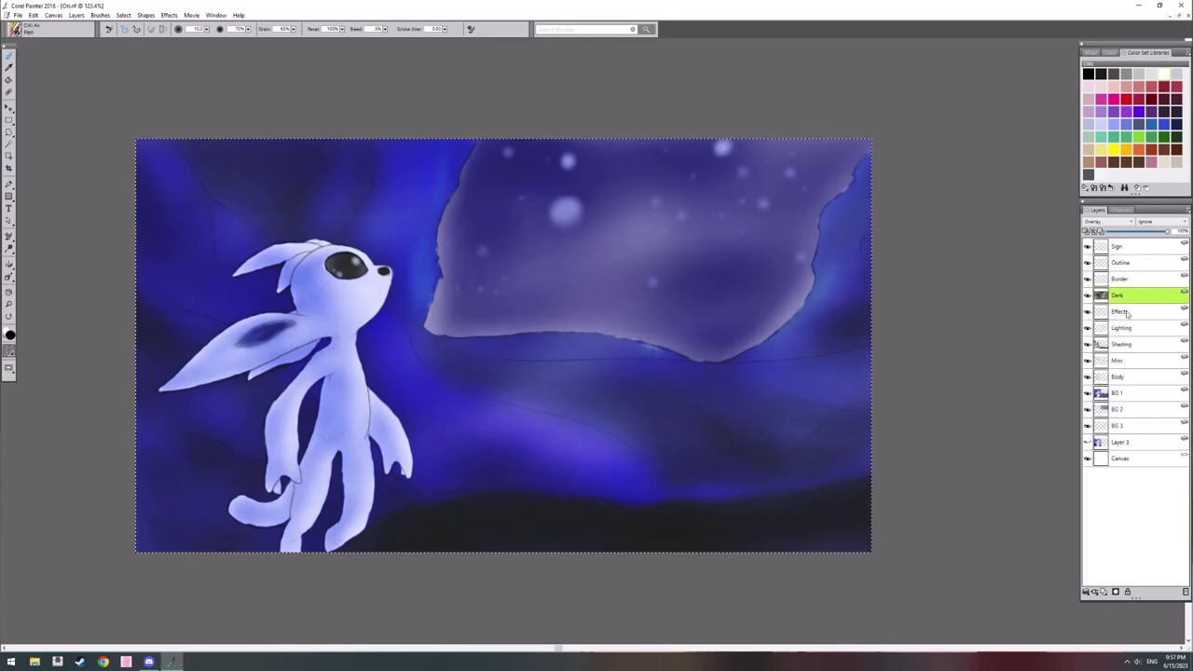
{"action": "left_click", "coordinate": [1123, 279]}
Step: Airbrush a dark vignette around all the painting's edges on the Border layer with black Airbrush XL strokes
{"action": "right_click", "coordinate": [506, 309]}
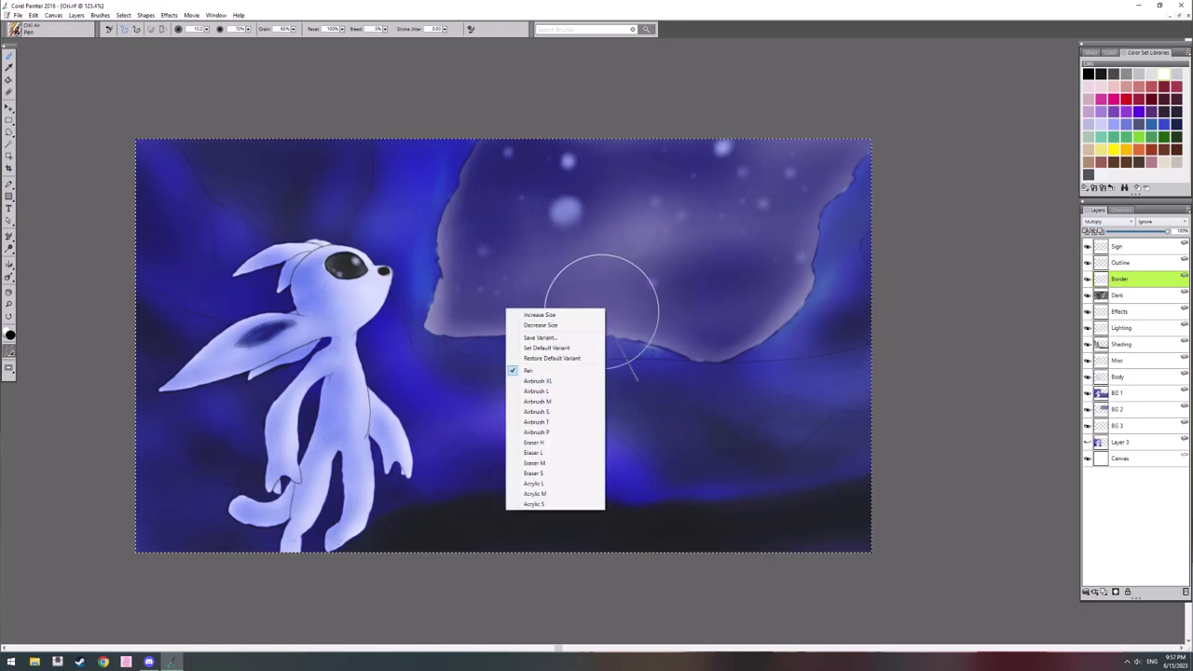
{"action": "left_click", "coordinate": [539, 380]}
{"action": "scroll", "coordinate": [596, 326], "scroll_direction": "down", "scroll_amount": 3}
{"action": "left_click_drag", "start_coordinate": [556, 383], "coordinate": [528, 387]}
{"action": "mouse_move", "coordinate": [405, 189]}
{"action": "left_mouse_down"}
{"action": "mouse_move", "coordinate": [280, 429]}
{"action": "mouse_move", "coordinate": [364, 195]}
{"action": "mouse_move", "coordinate": [826, 413]}
{"action": "mouse_move", "coordinate": [618, 472]}
{"action": "mouse_move", "coordinate": [253, 207]}
{"action": "mouse_move", "coordinate": [359, 242]}
{"action": "left_mouse_up"}
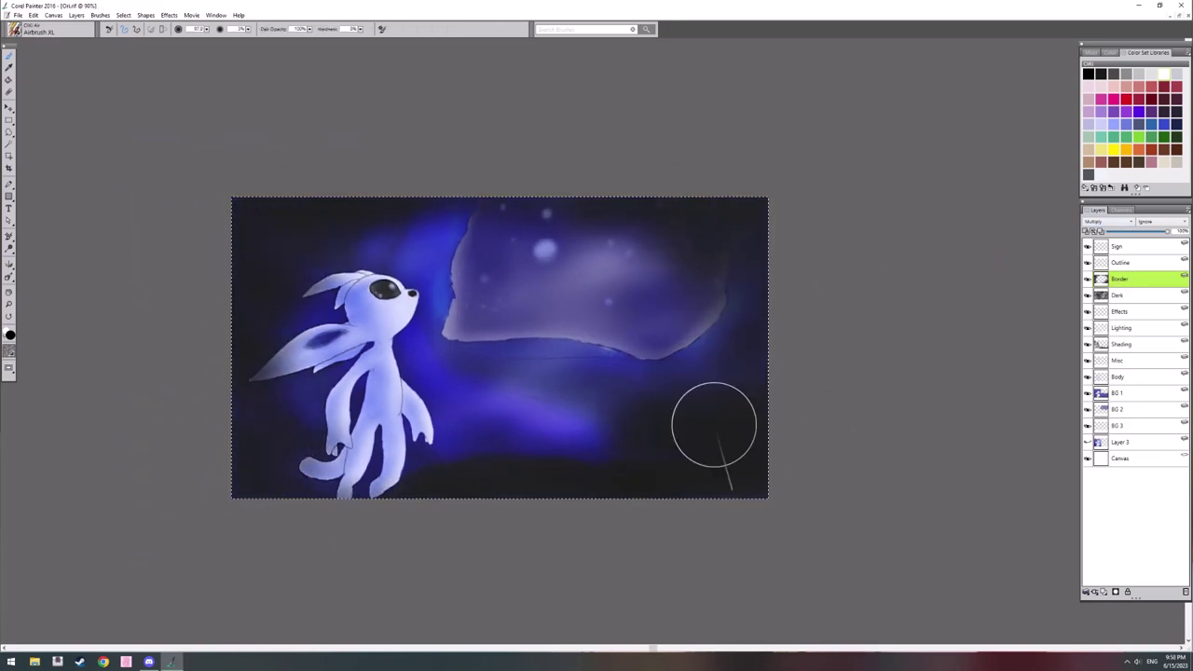
Step: Ready the Pen on the Sign layer, check the painting's corners up close, and lower the layer's opacity to 71%
{"action": "left_click", "coordinate": [1140, 246]}
{"action": "right_click", "coordinate": [463, 314]}
{"action": "left_click", "coordinate": [509, 378]}
{"action": "left_click_drag", "start_coordinate": [538, 367], "coordinate": [568, 354]}
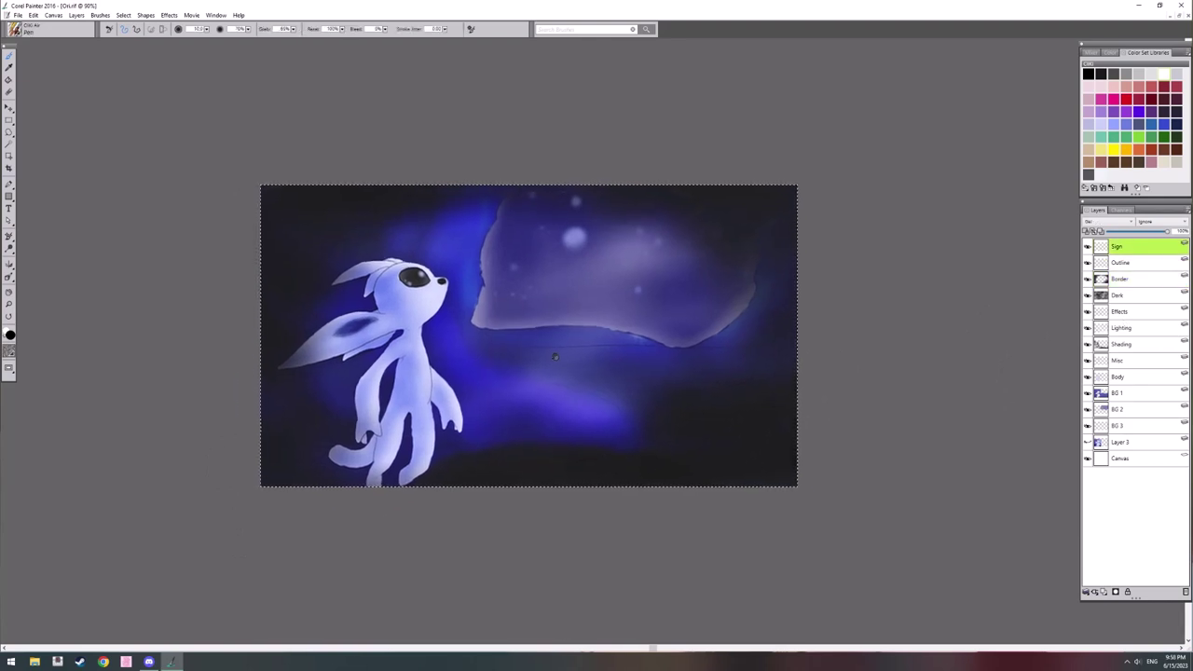
{"action": "left_click_drag", "start_coordinate": [300, 468], "coordinate": [535, 343]}
{"action": "scroll", "coordinate": [535, 343], "scroll_direction": "up", "scroll_amount": 8}
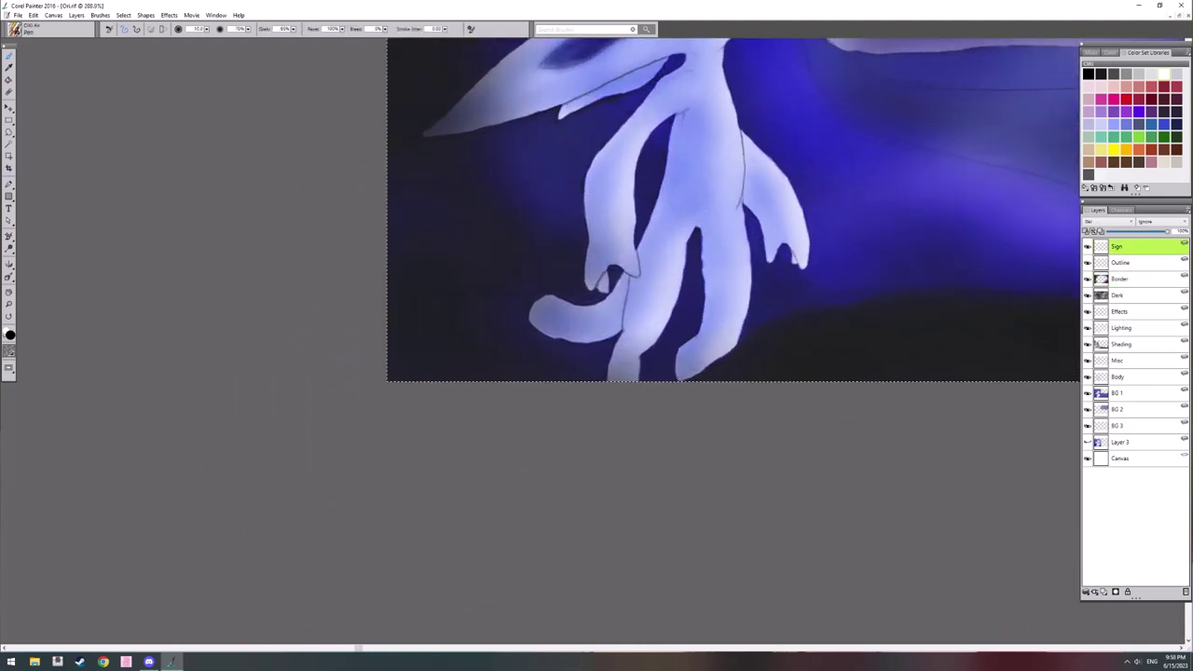
{"action": "left_click_drag", "start_coordinate": [829, 233], "coordinate": [364, 505]}
{"action": "left_click_drag", "start_coordinate": [782, 248], "coordinate": [265, 573]}
{"action": "left_click_drag", "start_coordinate": [946, 112], "coordinate": [662, 207]}
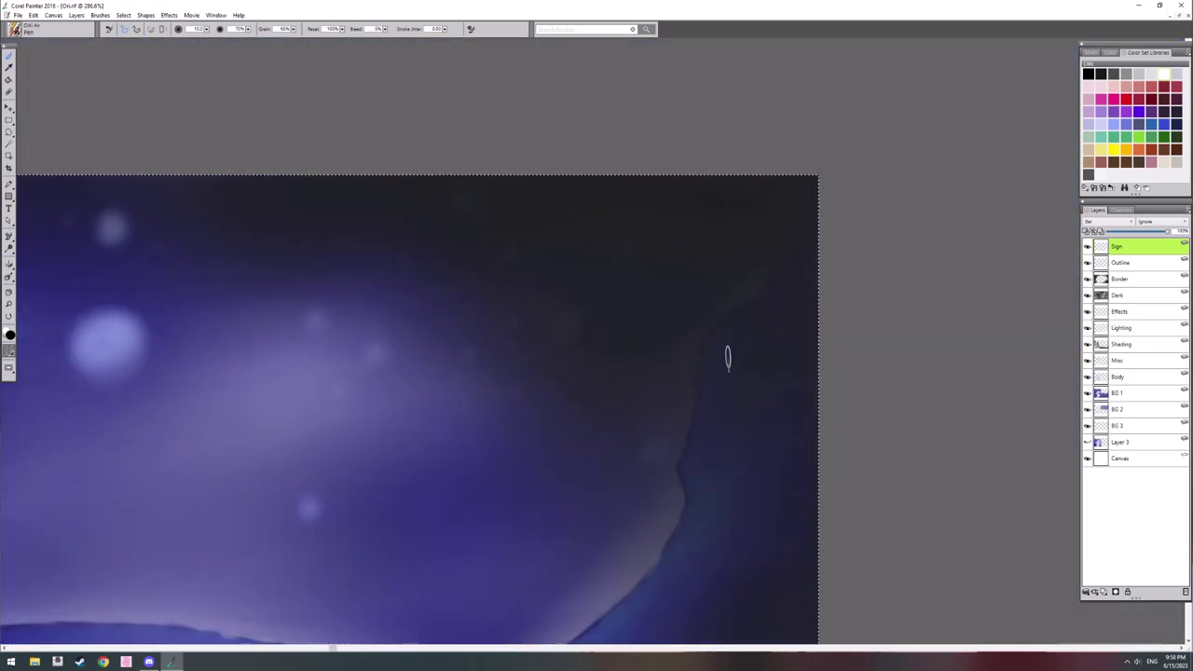
{"action": "scroll", "coordinate": [604, 305], "scroll_direction": "down", "scroll_amount": 5}
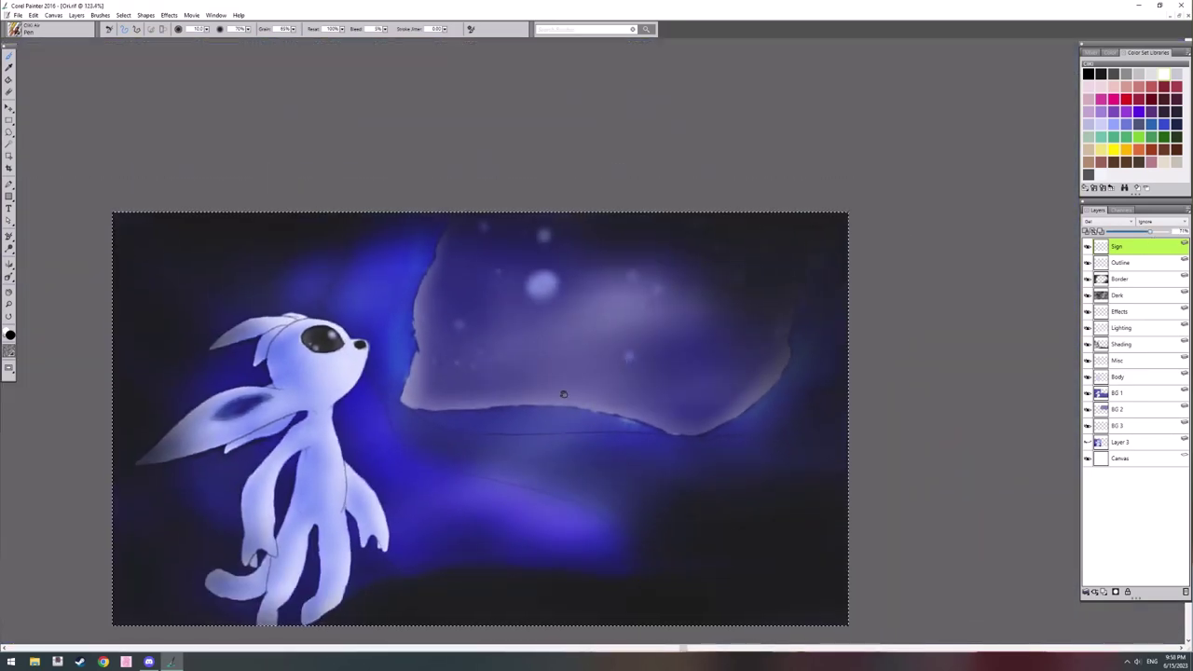